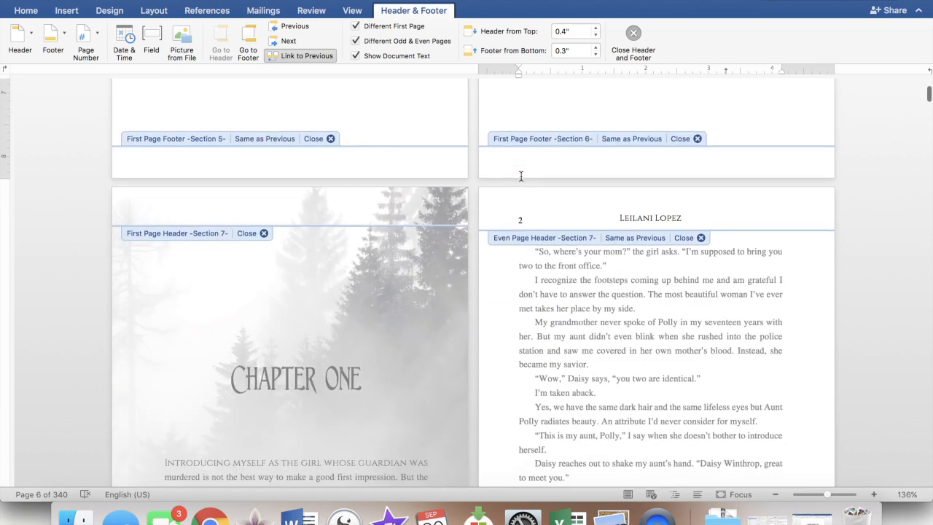
Look over the Chapter One spread in the formatted manuscript, and switch to the blank three-page document to show its section headers.
{"action": "scroll", "coordinate": [319, 285], "scroll_direction": "down", "scroll_amount": 5}
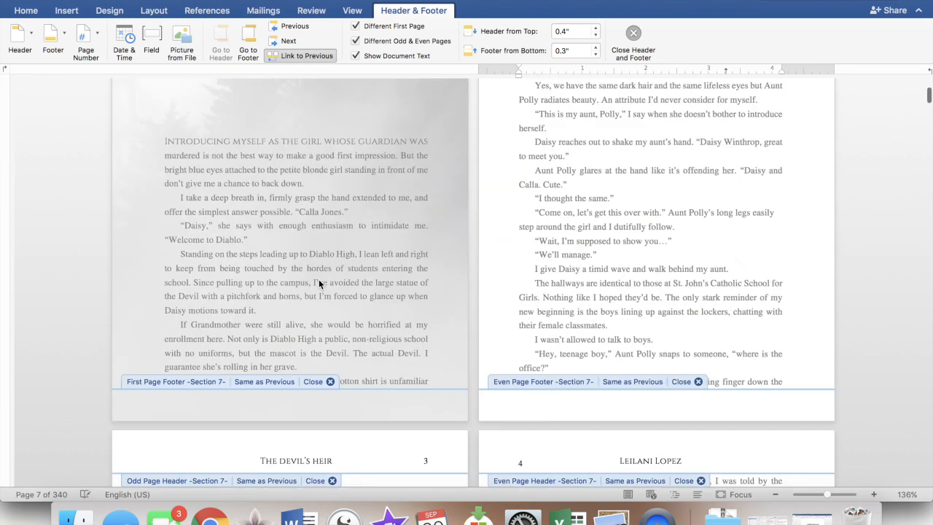
{"action": "scroll", "coordinate": [319, 284], "scroll_direction": "up", "scroll_amount": 6}
{"action": "scroll", "coordinate": [319, 283], "scroll_direction": "down", "scroll_amount": 1}
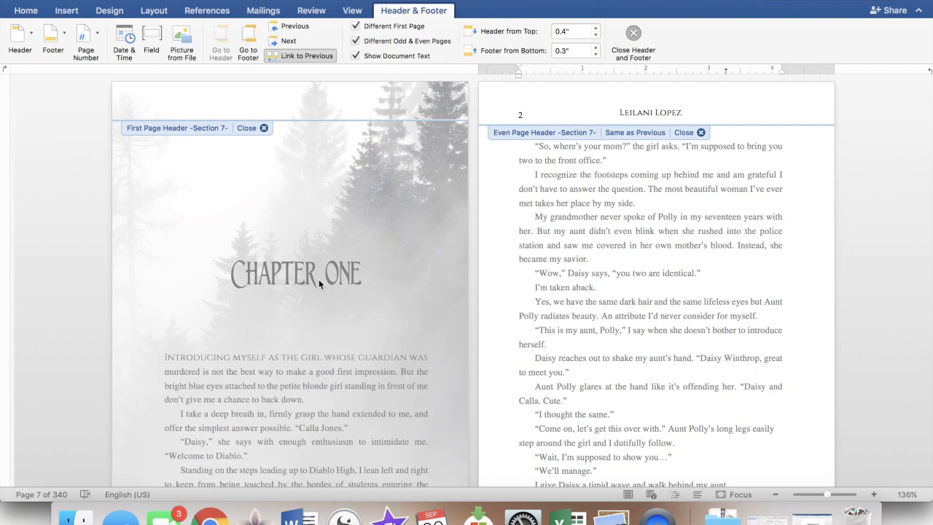
{"action": "key", "text": "ctrl+Up"}
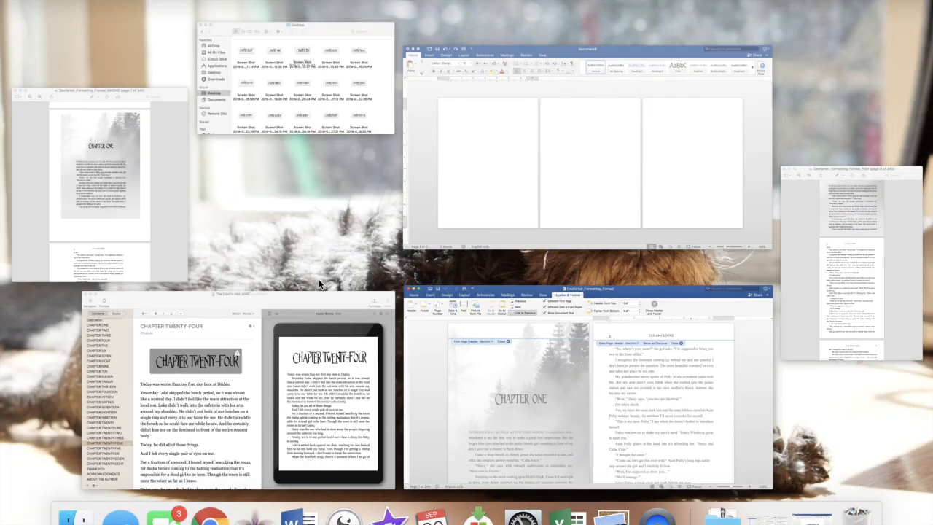
{"action": "left_click", "coordinate": [527, 118]}
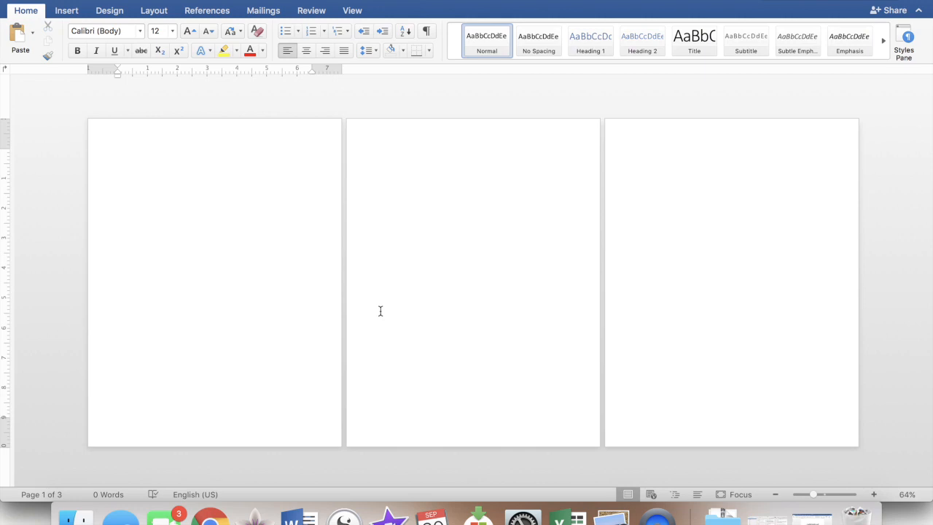
{"action": "left_click", "coordinate": [428, 133]}
{"action": "double_click", "coordinate": [428, 133]}
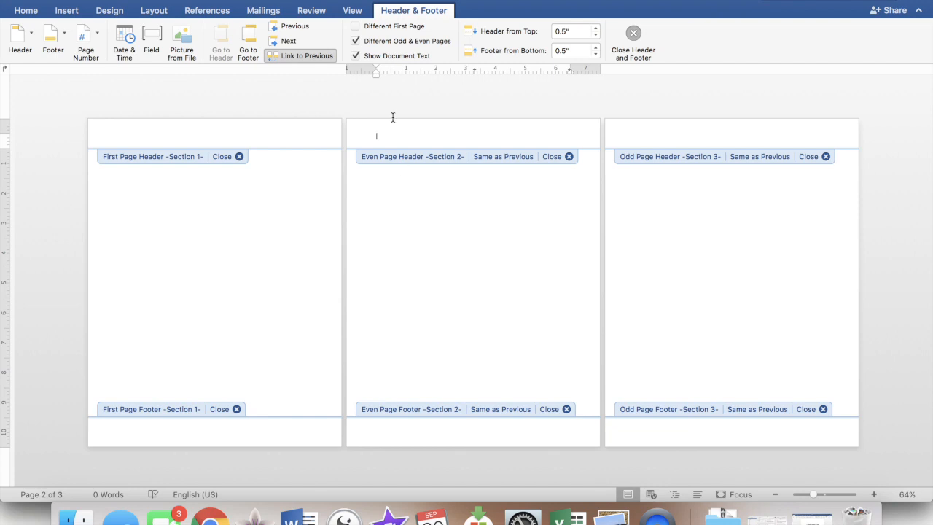
Remove all section breaks from the blank document by replacing every ^b with nothing, and close Find and Replace.
{"action": "left_click", "coordinate": [777, 1]}
{"action": "left_click", "coordinate": [779, 4]}
{"action": "left_click", "coordinate": [43, 114]}
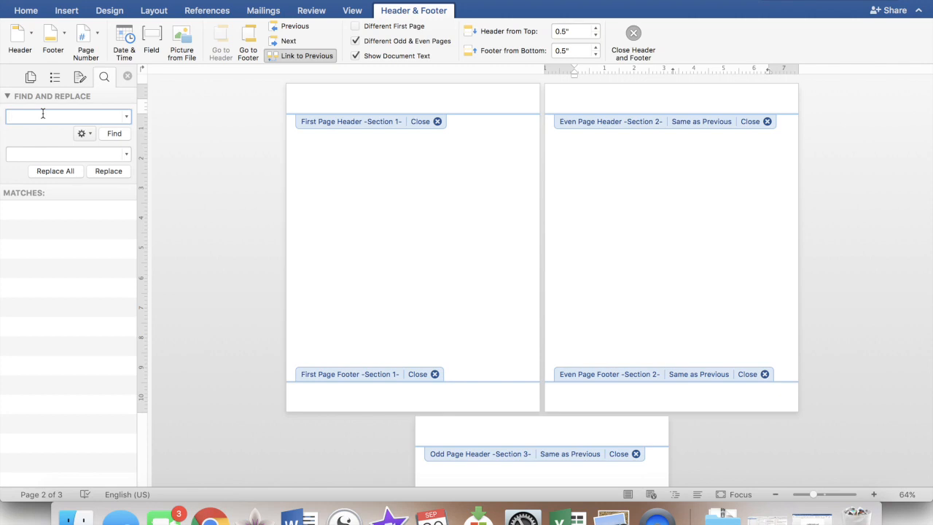
{"action": "type", "text": "^b"}
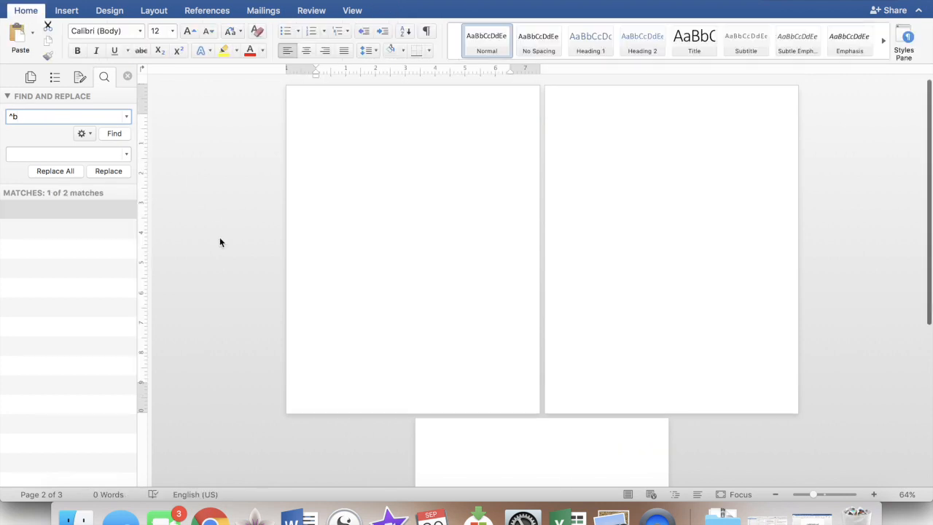
{"action": "left_click", "coordinate": [79, 154]}
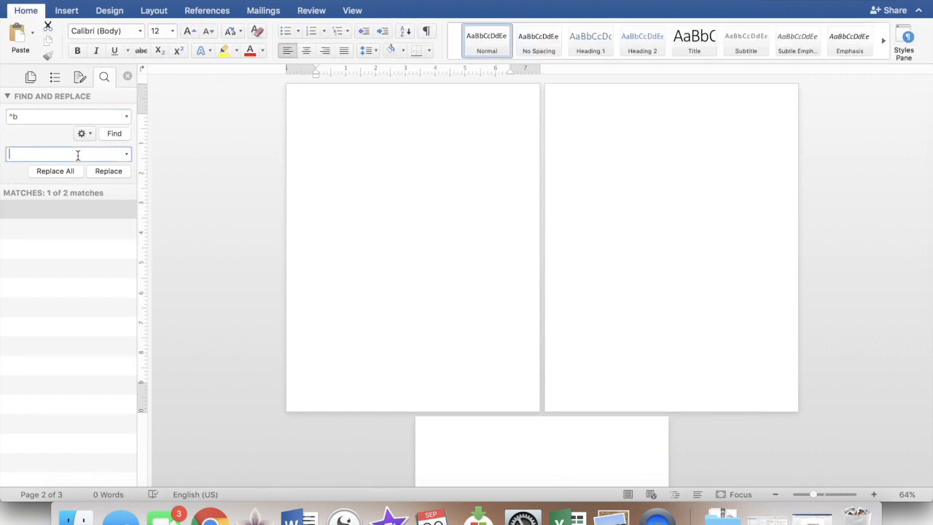
{"action": "left_click", "coordinate": [70, 172]}
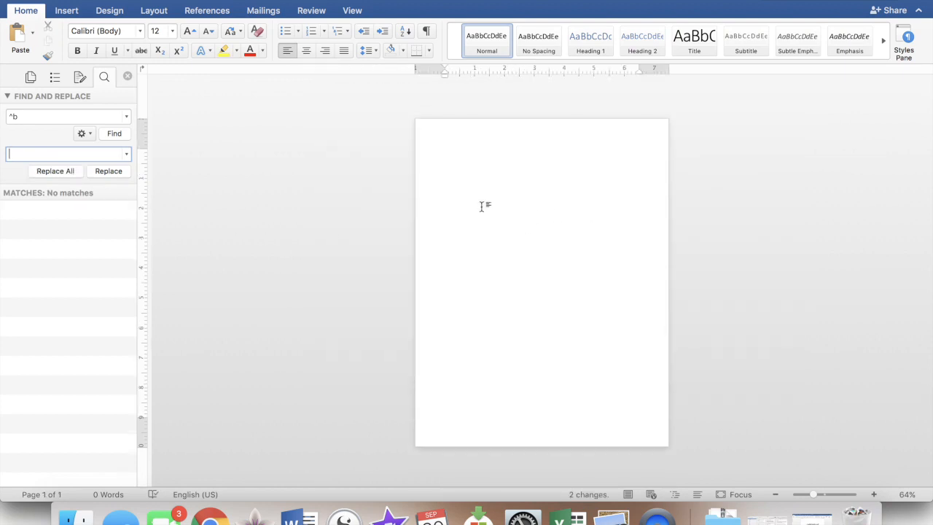
{"action": "scroll", "coordinate": [387, 295], "scroll_direction": "down", "scroll_amount": 3}
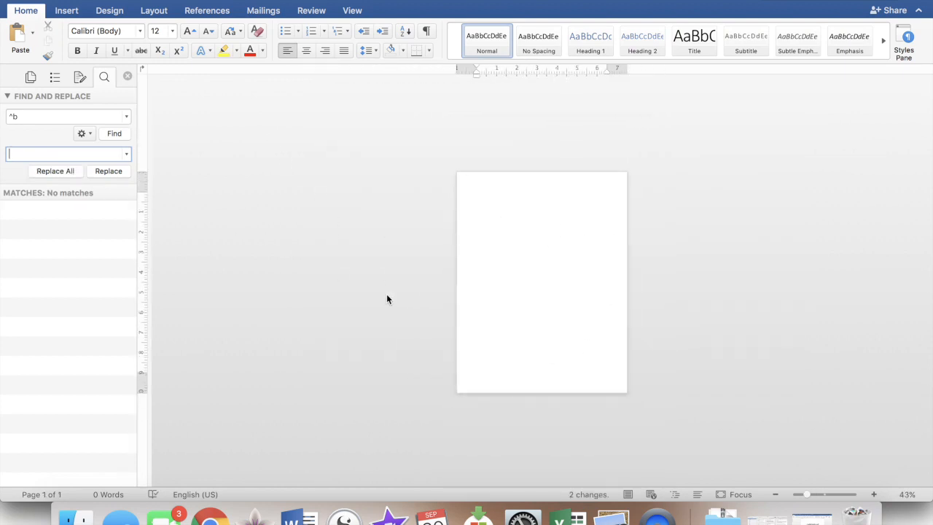
{"action": "scroll", "coordinate": [387, 299], "scroll_direction": "up", "scroll_amount": 2}
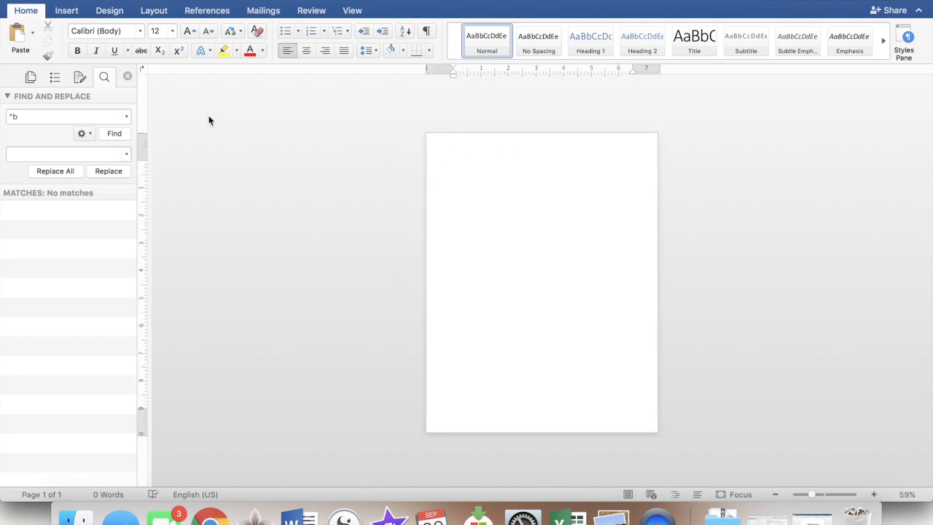
{"action": "left_click", "coordinate": [128, 77]}
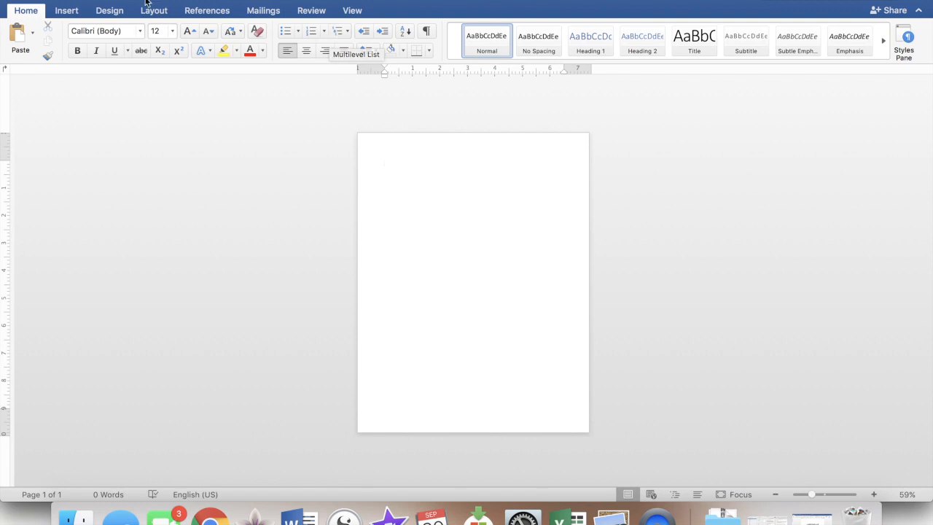
{"action": "left_click", "coordinate": [78, 0]}
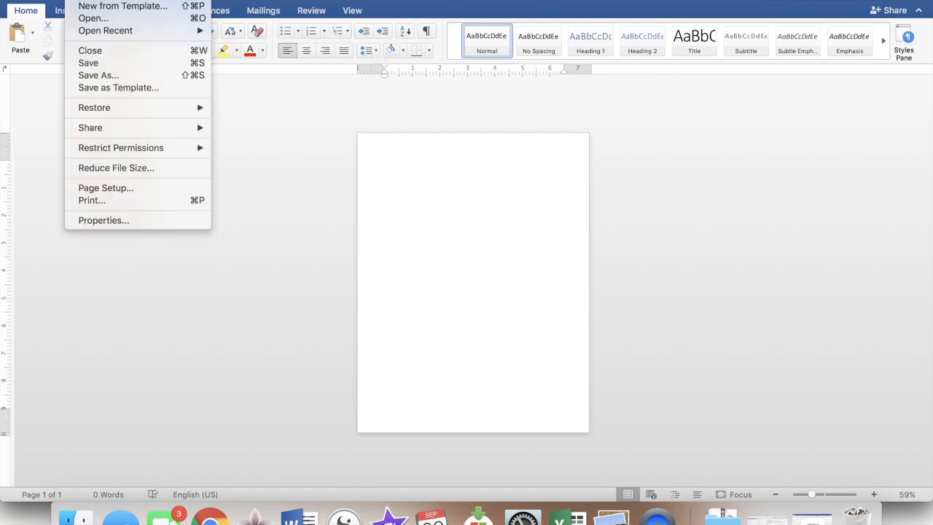
{"action": "left_click", "coordinate": [122, 188]}
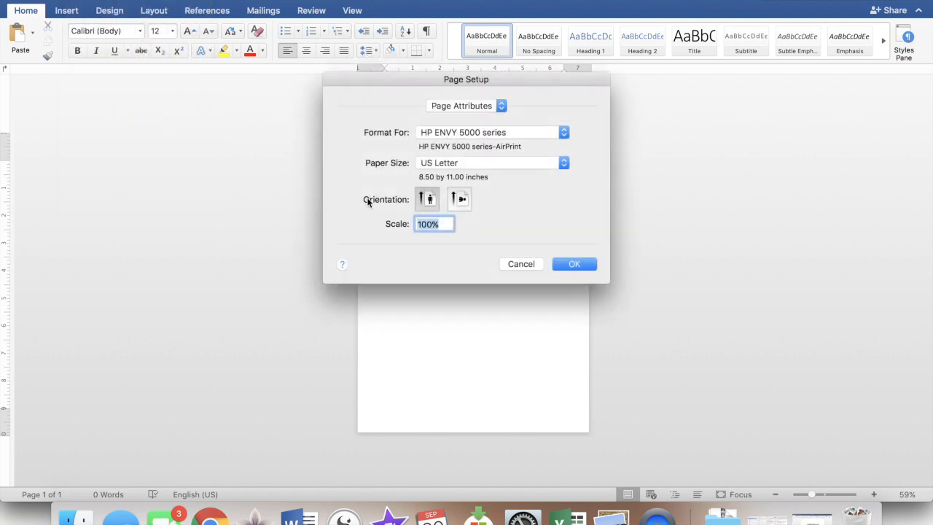
{"action": "left_click", "coordinate": [496, 164]}
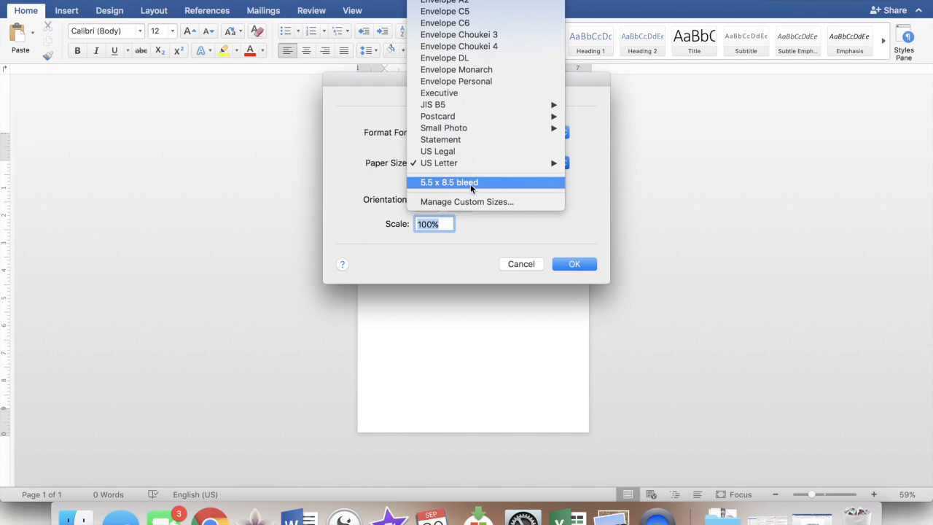
{"action": "left_click", "coordinate": [477, 201]}
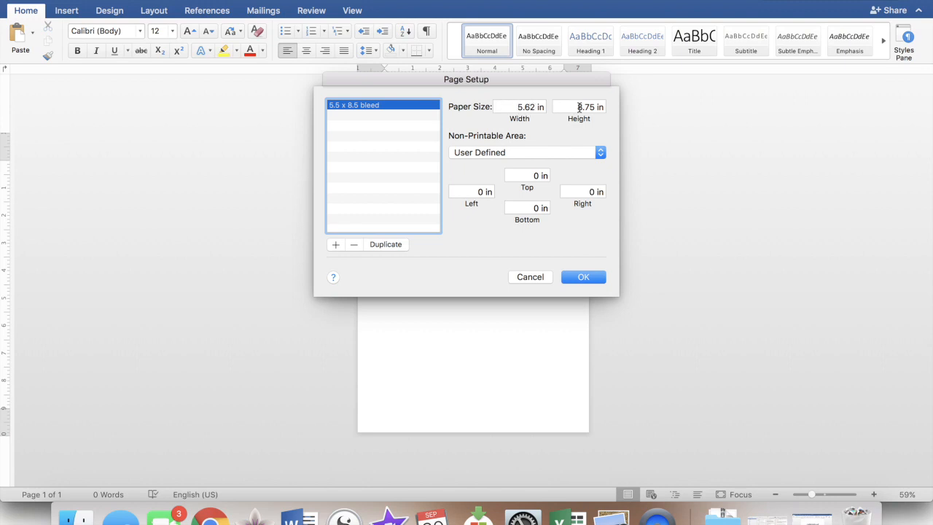
{"action": "left_click", "coordinate": [582, 277]}
{"action": "left_click", "coordinate": [466, 108]}
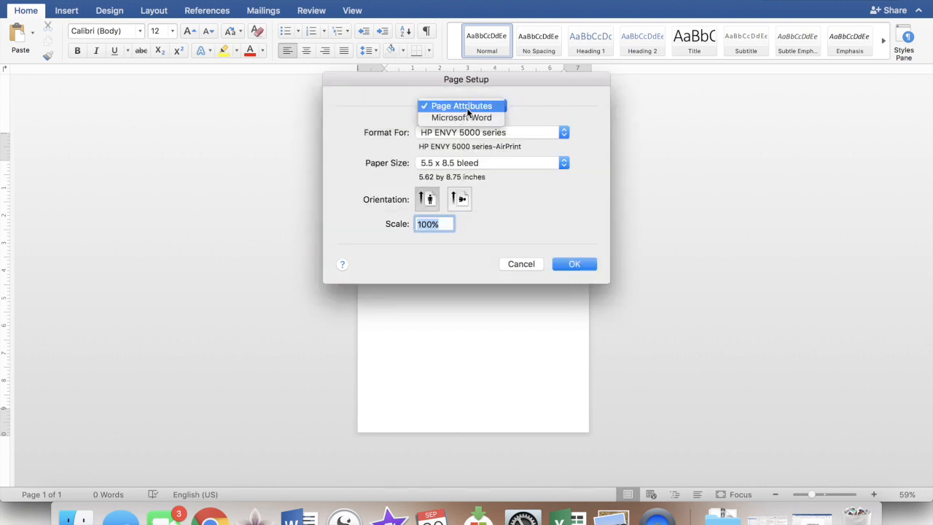
{"action": "left_click", "coordinate": [470, 118]}
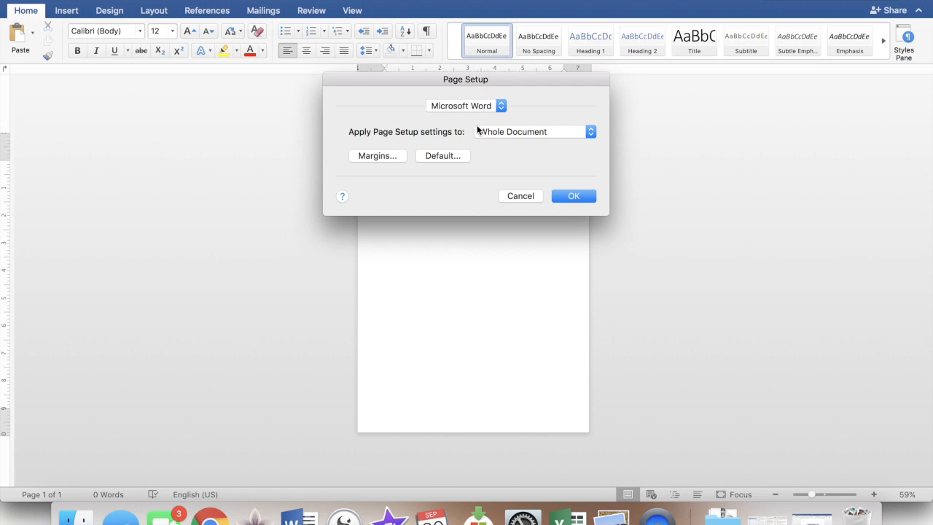
{"action": "left_click", "coordinate": [357, 156]}
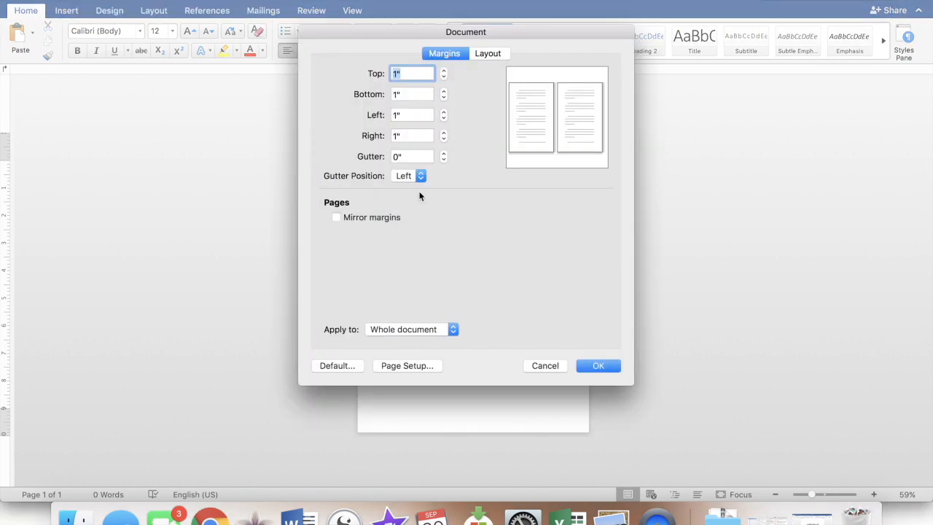
{"action": "left_click", "coordinate": [443, 153]}
{"action": "left_click", "coordinate": [444, 153]}
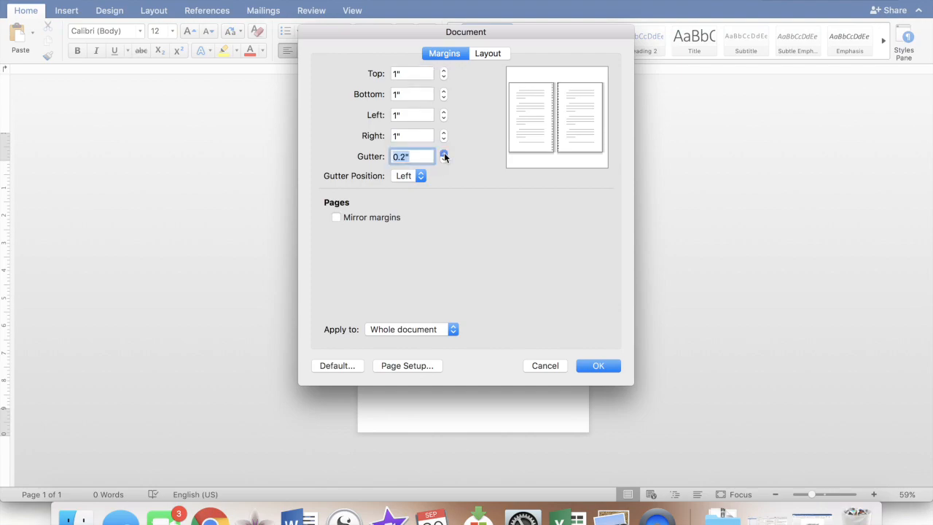
{"action": "left_click", "coordinate": [416, 156]}
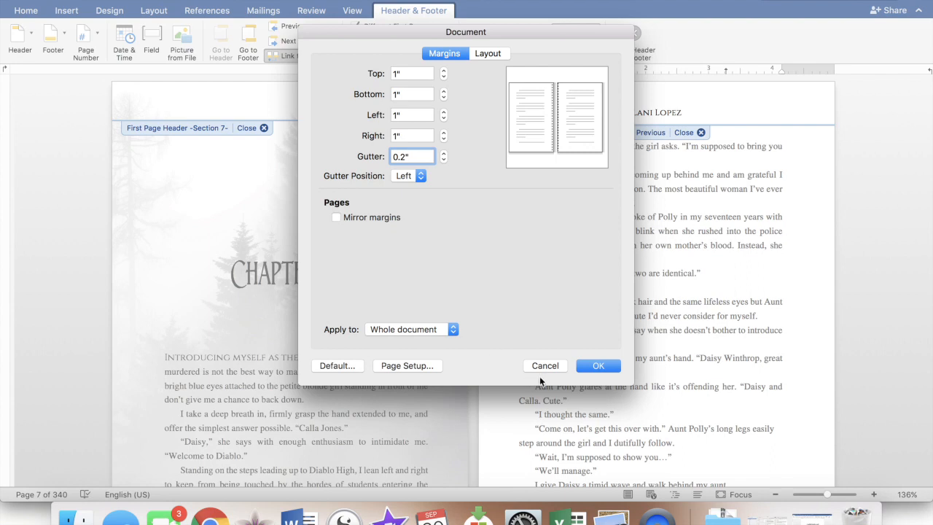
{"action": "left_click", "coordinate": [557, 365]}
Check the margin settings used for the whole document in the formatted manuscript, without changing them.
{"action": "left_click", "coordinate": [287, 96]}
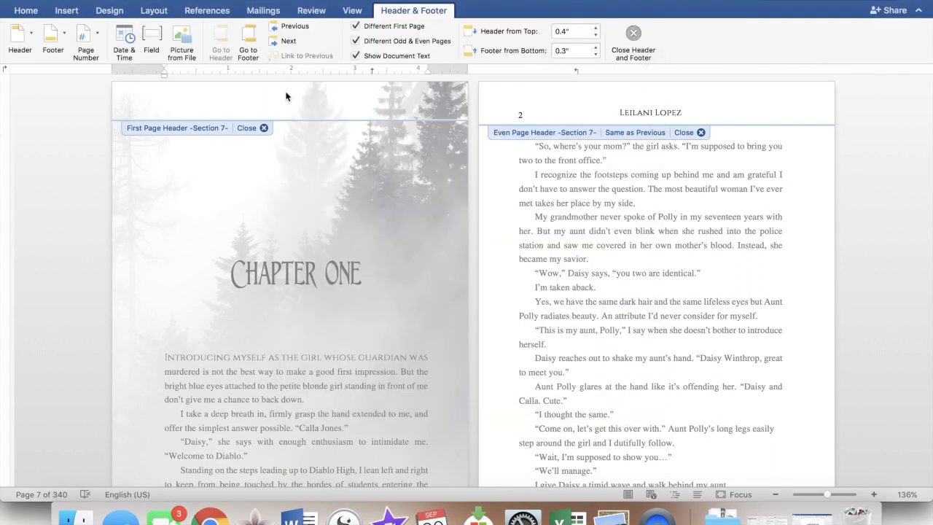
{"action": "left_click", "coordinate": [76, 1]}
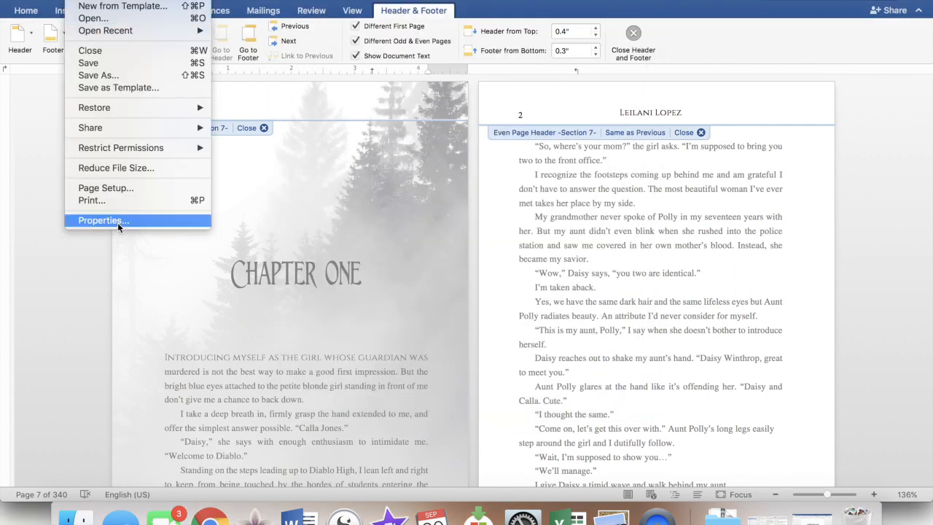
{"action": "left_click", "coordinate": [128, 187]}
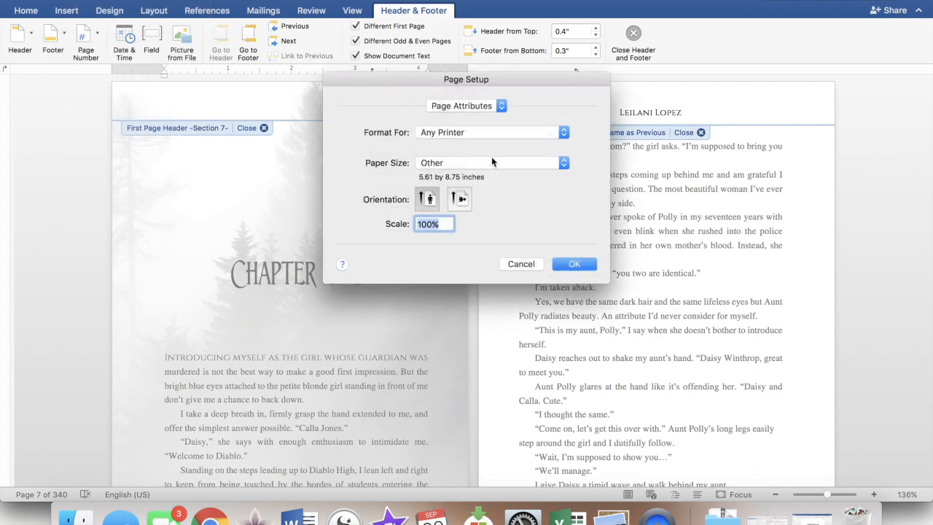
{"action": "left_click", "coordinate": [467, 105]}
{"action": "left_click", "coordinate": [468, 115]}
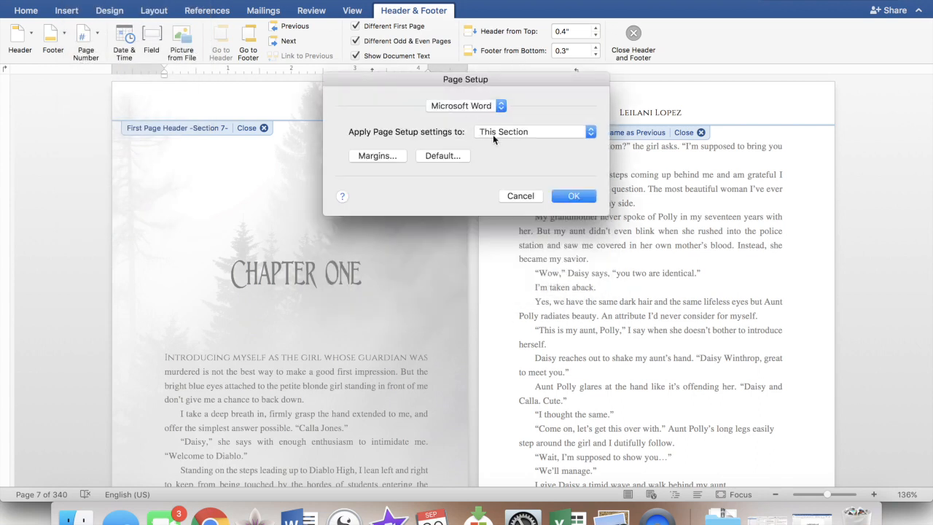
{"action": "left_click", "coordinate": [481, 131]}
{"action": "left_click", "coordinate": [514, 149]}
{"action": "left_click", "coordinate": [388, 154]}
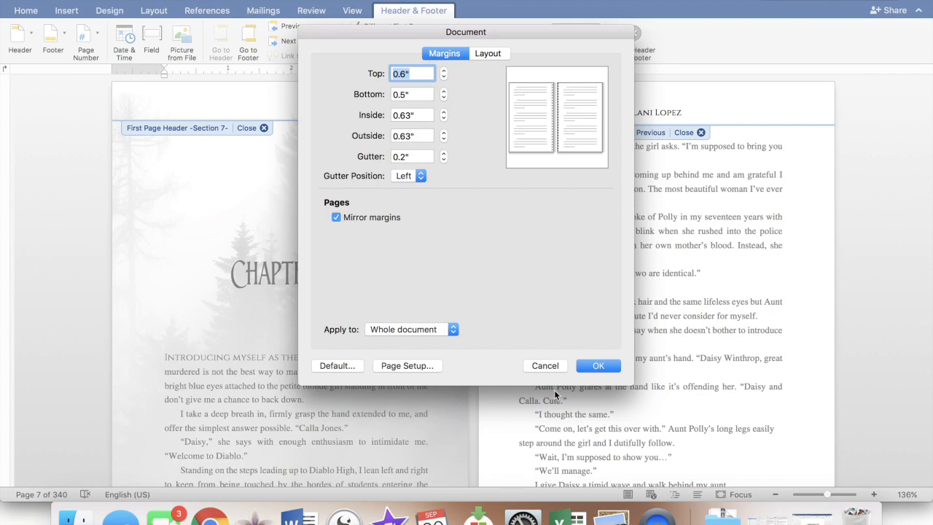
{"action": "left_click", "coordinate": [545, 365]}
Switch to the blank document and set its whole-document top margin to 0.5 inches and bottom margin to 0.6 inches.
{"action": "key", "text": "ctrl+Up"}
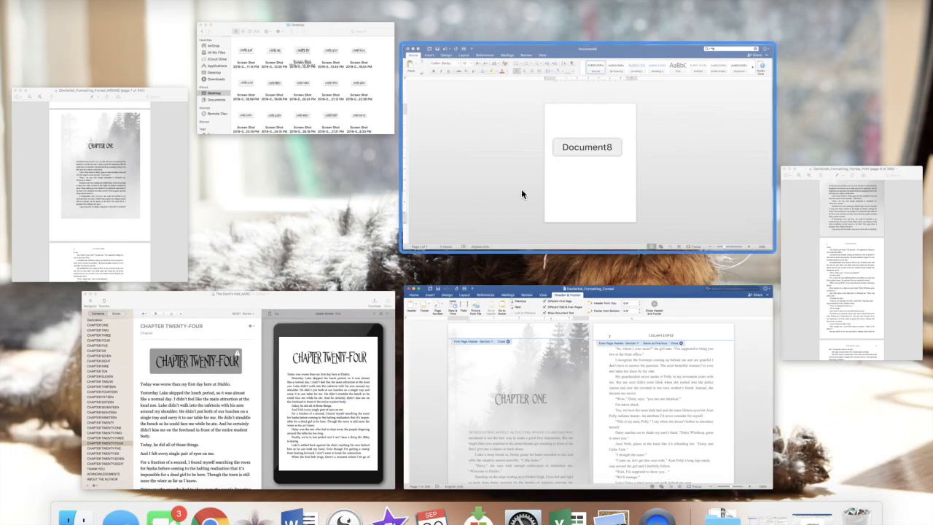
{"action": "left_click", "coordinate": [521, 191]}
{"action": "left_click", "coordinate": [77, 2]}
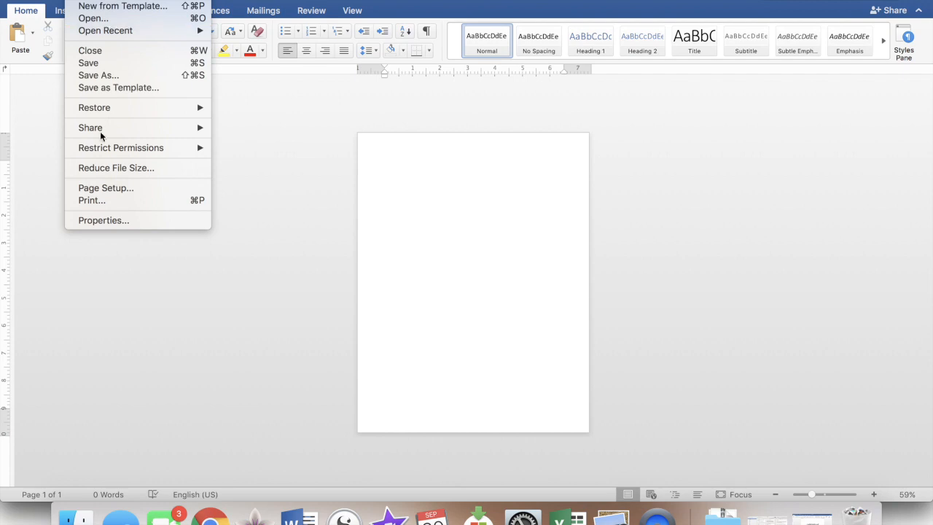
{"action": "left_click", "coordinate": [111, 189]}
{"action": "left_click", "coordinate": [467, 108]}
{"action": "left_click", "coordinate": [469, 118]}
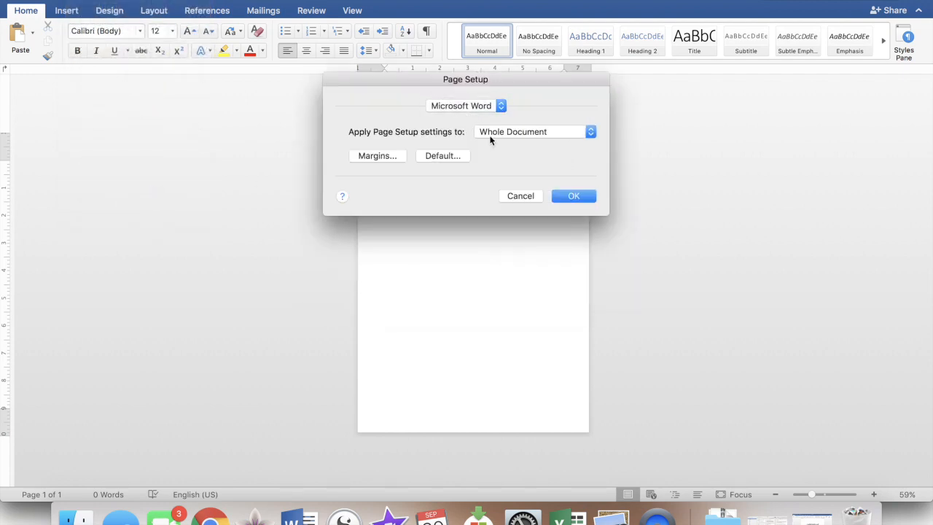
{"action": "left_click", "coordinate": [375, 156]}
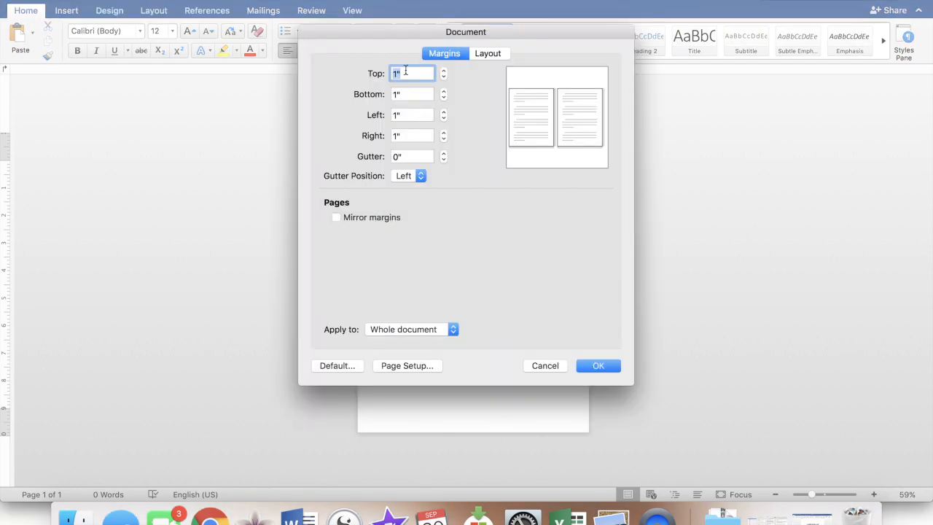
{"action": "type", "text": ".5"}
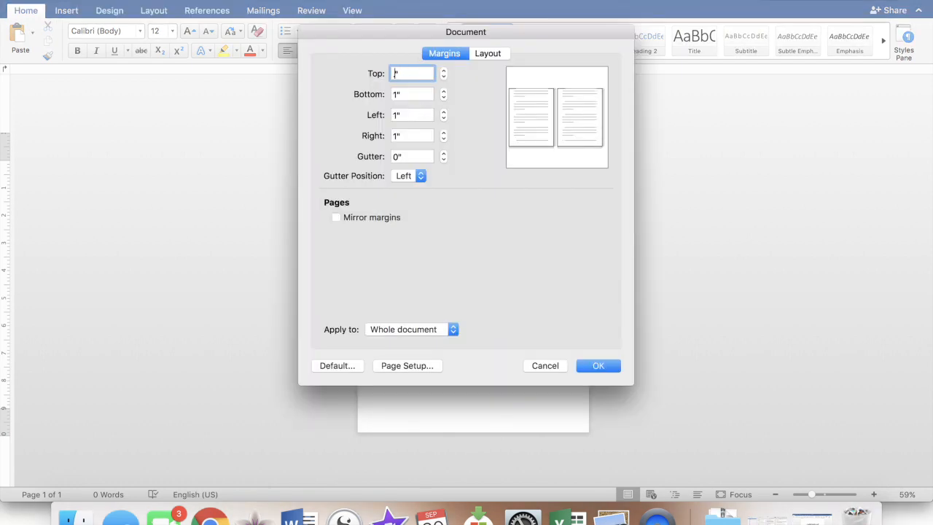
{"action": "left_click", "coordinate": [393, 94]}
{"action": "type", "text": ".6"}
Set both the left and right margins of the blank document to 0.6 inches.
{"action": "left_click", "coordinate": [395, 114]}
{"action": "key", "text": "BackSpace"}
{"action": "key", "text": "BackSpace"}
{"action": "type", "text": ".6"}
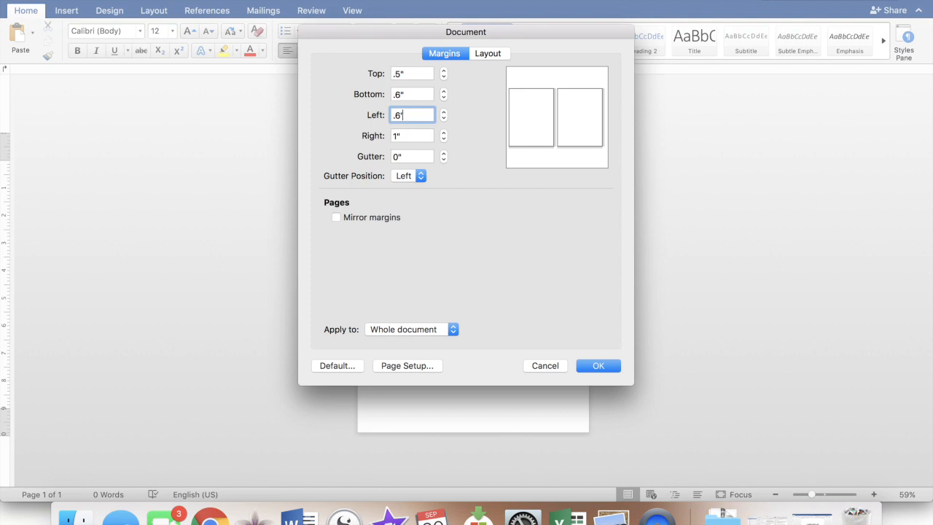
{"action": "type", "text": "\""}
{"action": "left_click", "coordinate": [409, 136]}
{"action": "key", "text": "BackSpace"}
{"action": "type", "text": ".6"}
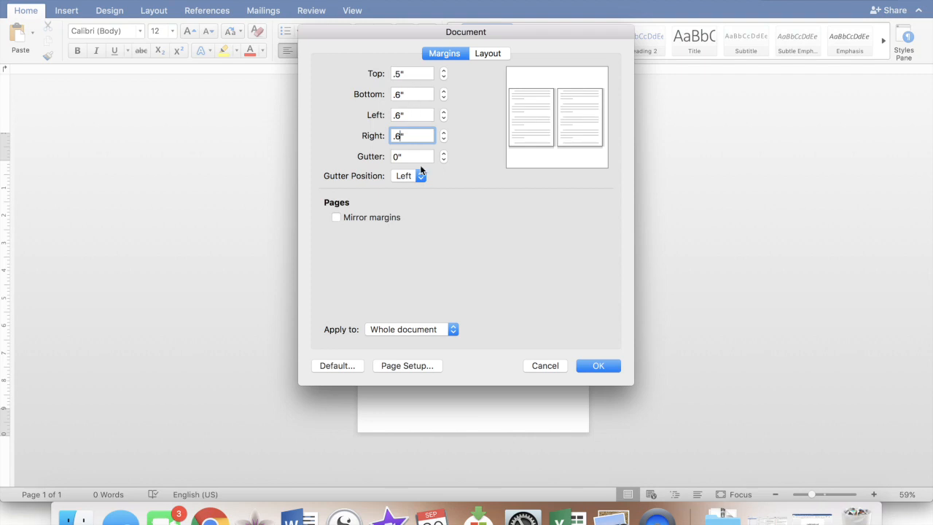
Set the gutter to 0.2 inches and apply the margin settings to the whole document.
{"action": "left_click", "coordinate": [408, 156]}
{"action": "left_click", "coordinate": [442, 153]}
{"action": "left_click", "coordinate": [442, 153]}
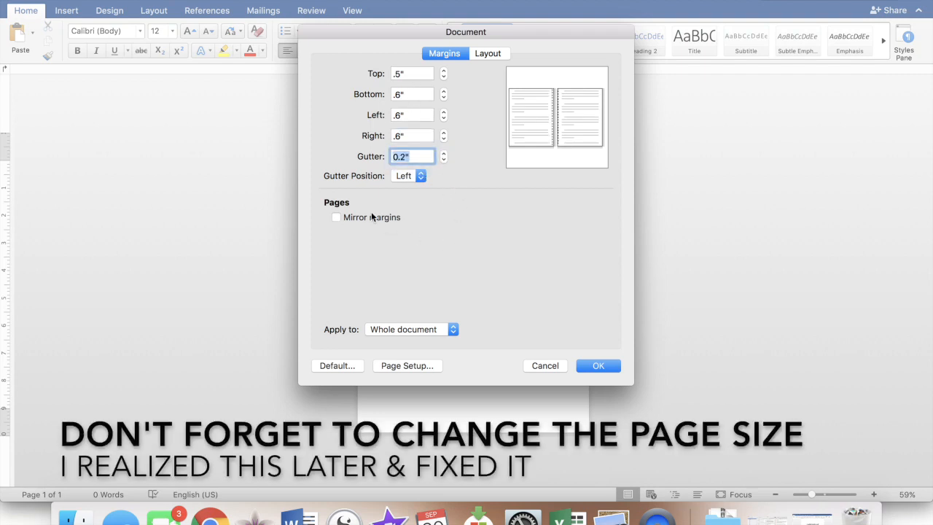
{"action": "left_click", "coordinate": [606, 363]}
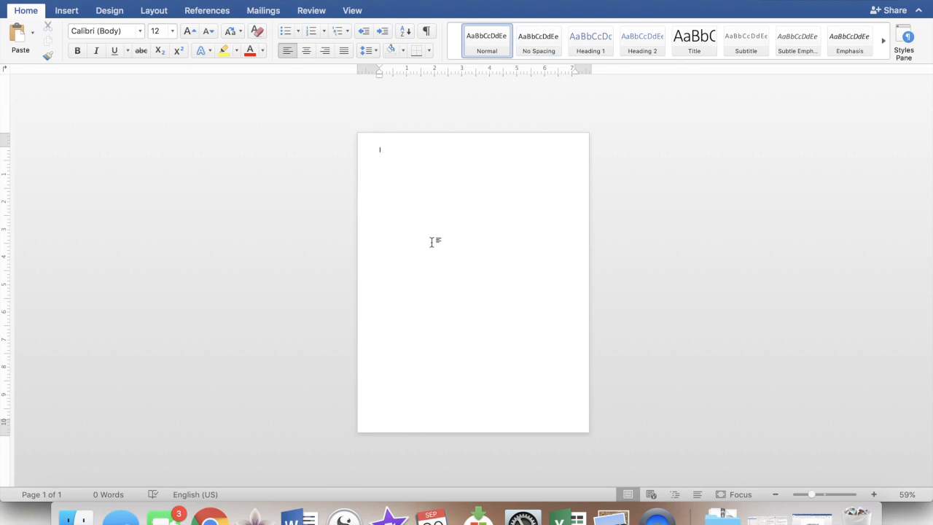
Switch to the formatted manuscript and examine the header and footer sections of its front-matter pages and Chapter One opening.
{"action": "key", "text": "ctrl+Up"}
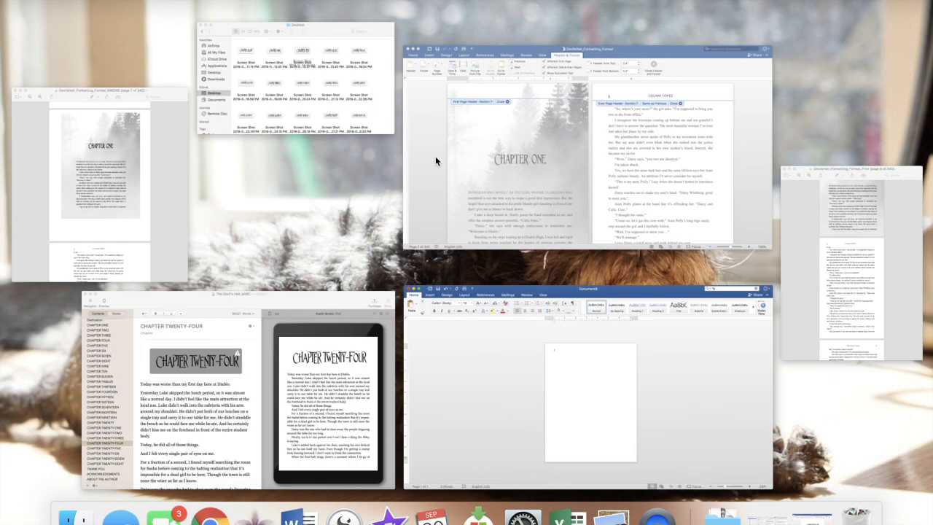
{"action": "left_click", "coordinate": [534, 181]}
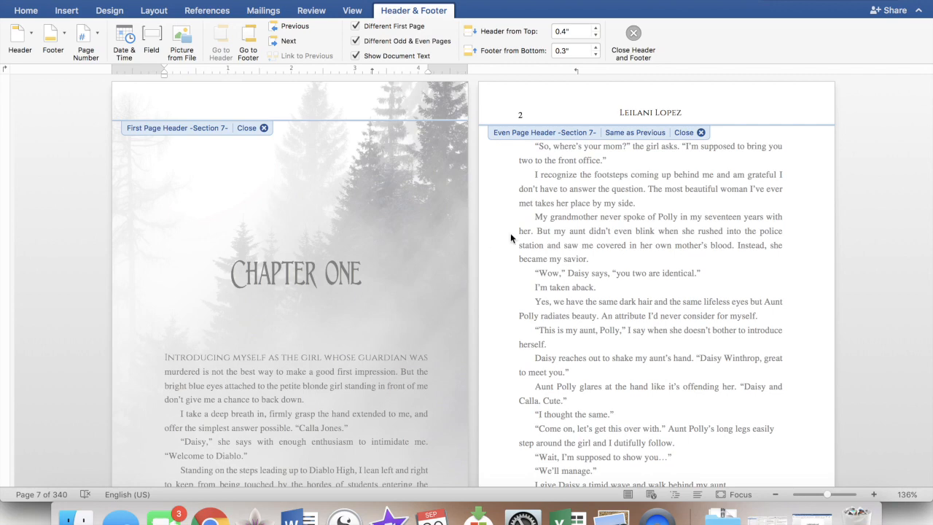
{"action": "scroll", "coordinate": [510, 237], "scroll_direction": "up", "scroll_amount": 10}
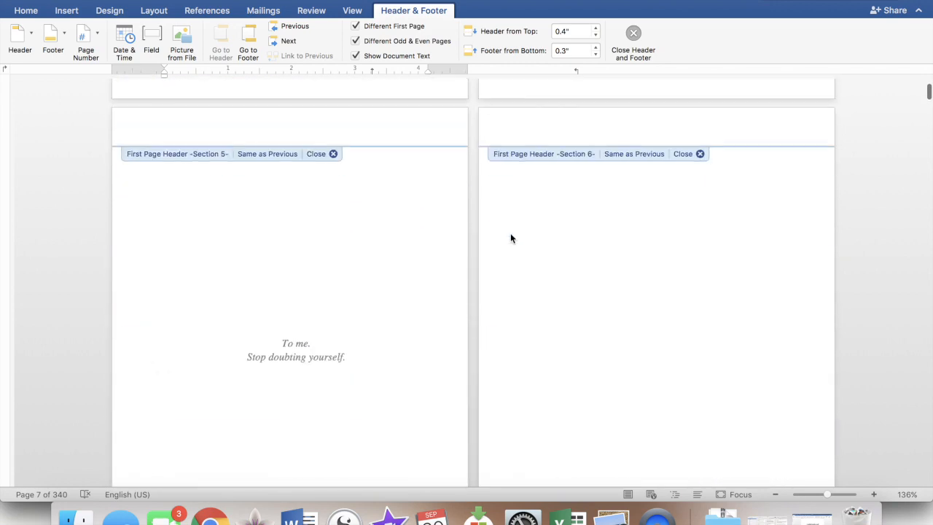
{"action": "scroll", "coordinate": [280, 283], "scroll_direction": "up", "scroll_amount": 10}
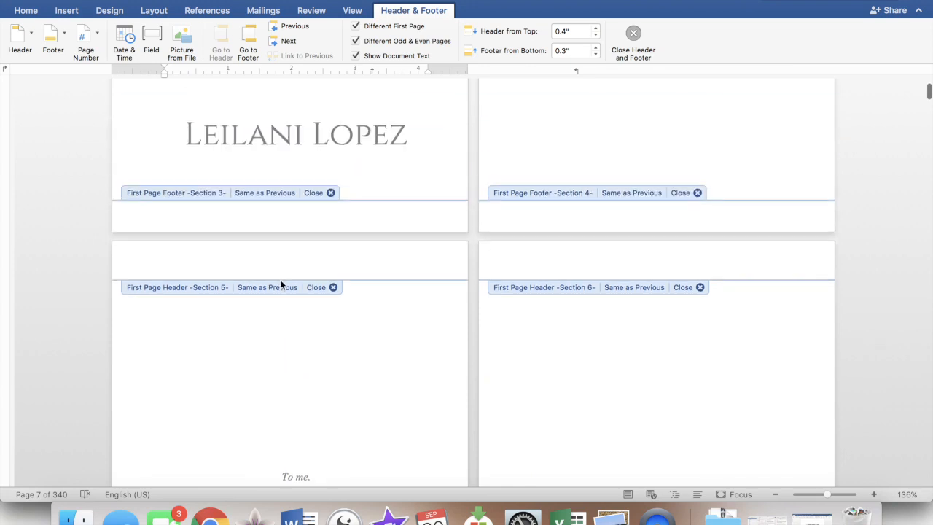
{"action": "scroll", "coordinate": [280, 284], "scroll_direction": "up", "scroll_amount": 10}
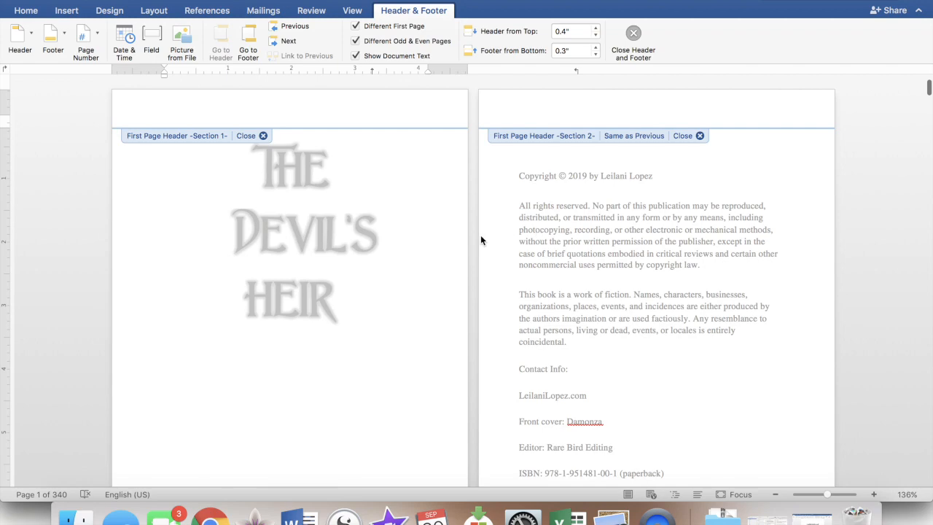
{"action": "scroll", "coordinate": [480, 237], "scroll_direction": "down", "scroll_amount": 15}
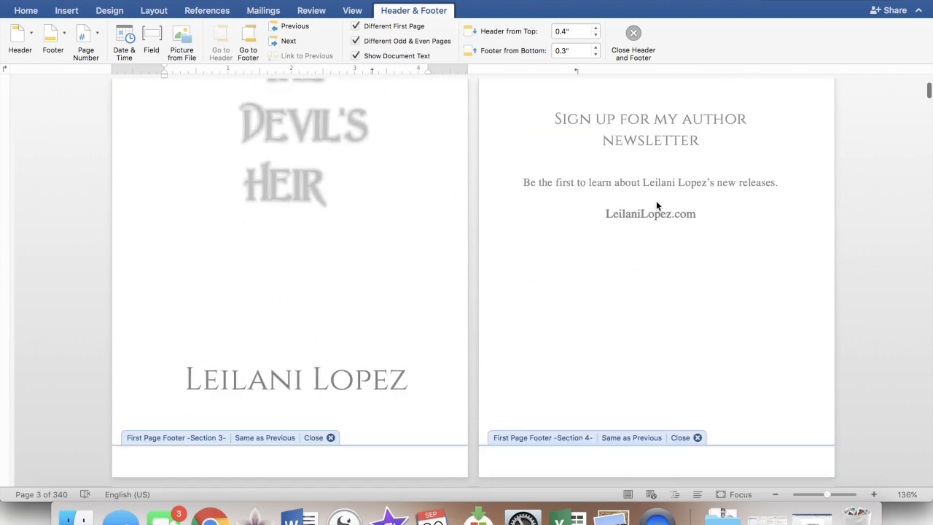
{"action": "scroll", "coordinate": [626, 235], "scroll_direction": "down", "scroll_amount": 10}
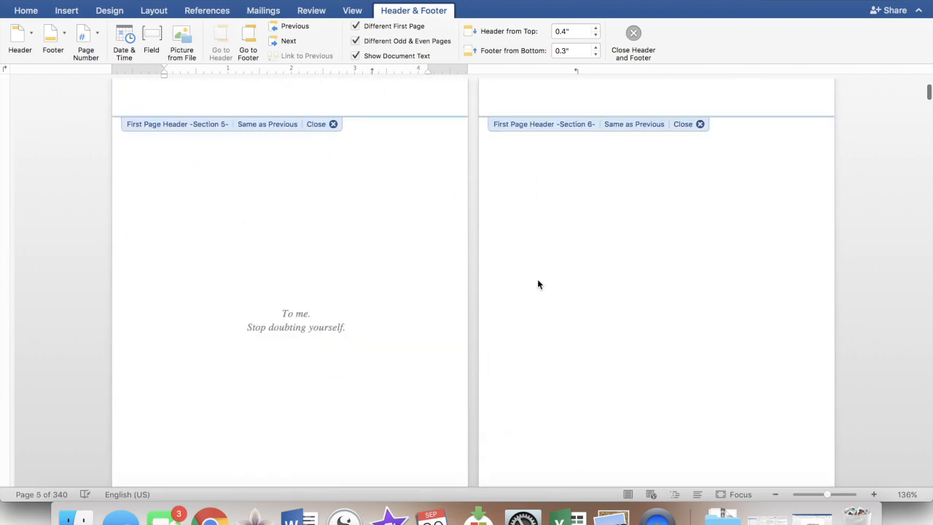
{"action": "scroll", "coordinate": [537, 284], "scroll_direction": "down", "scroll_amount": 5}
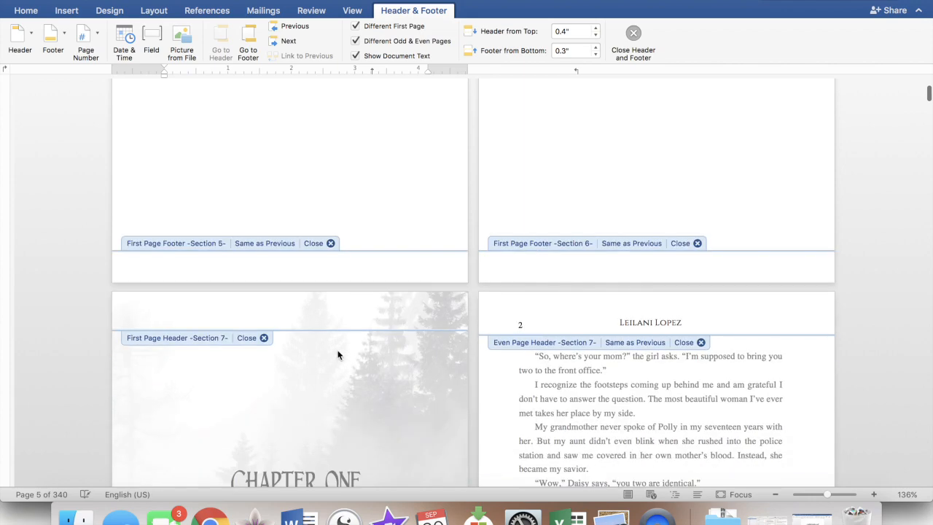
{"action": "scroll", "coordinate": [337, 355], "scroll_direction": "up", "scroll_amount": 5}
{"action": "scroll", "coordinate": [338, 354], "scroll_direction": "up", "scroll_amount": 20}
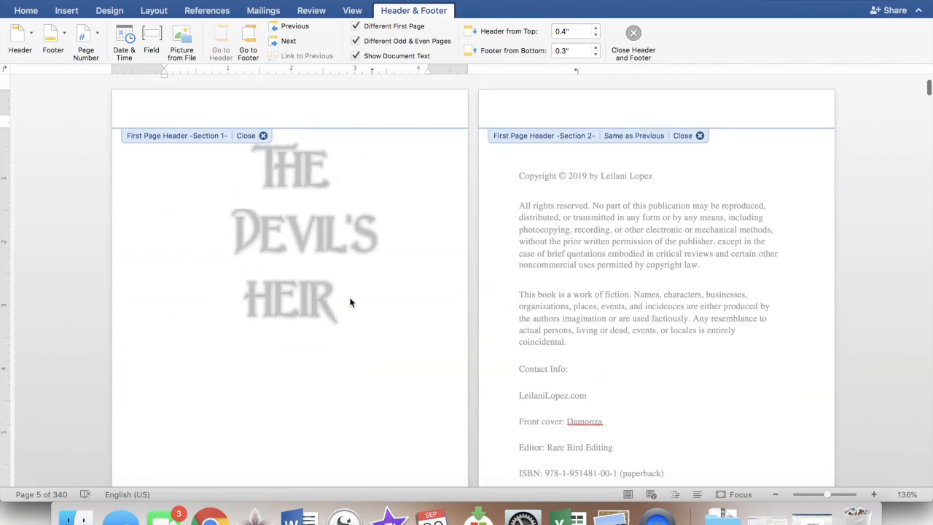
Leave header editing in the manuscript and review its pages from the title and copyright pages through the start of Chapter One.
{"action": "double_click", "coordinate": [368, 190]}
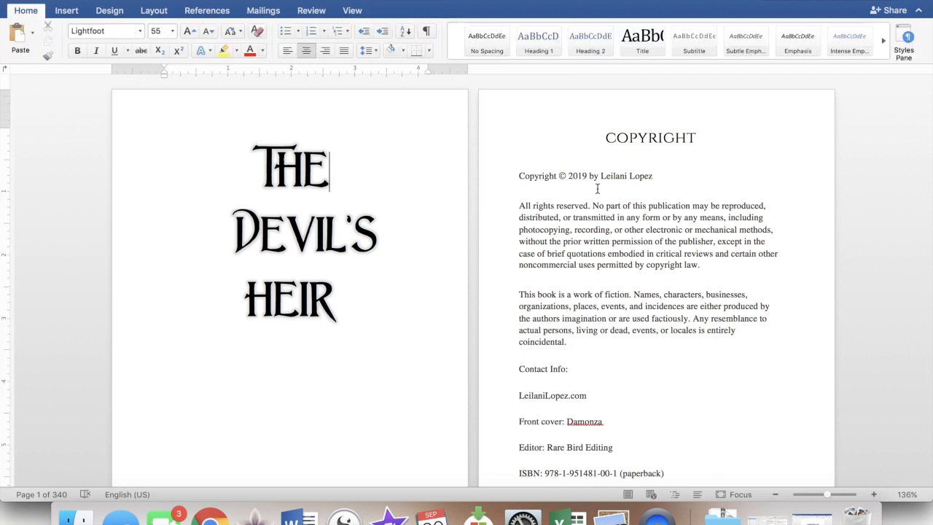
{"action": "left_click", "coordinate": [606, 139]}
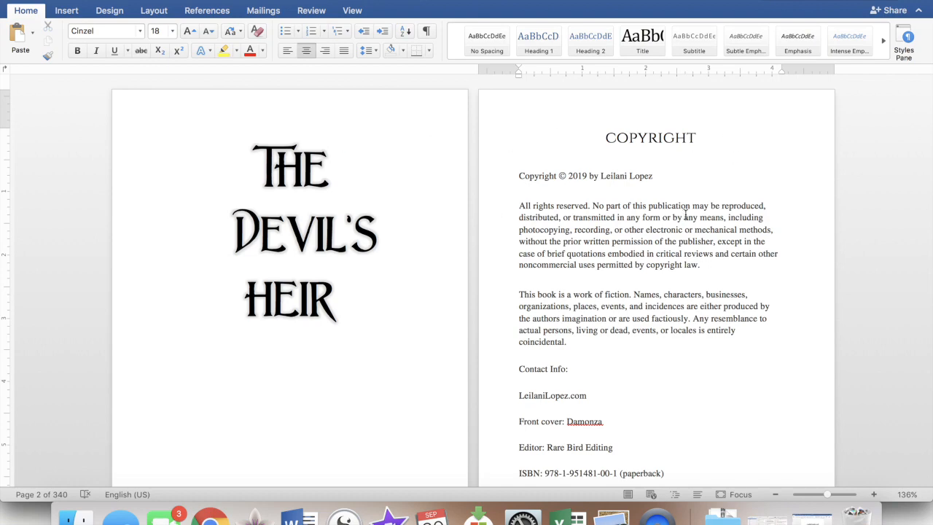
{"action": "scroll", "coordinate": [596, 288], "scroll_direction": "down", "scroll_amount": 15}
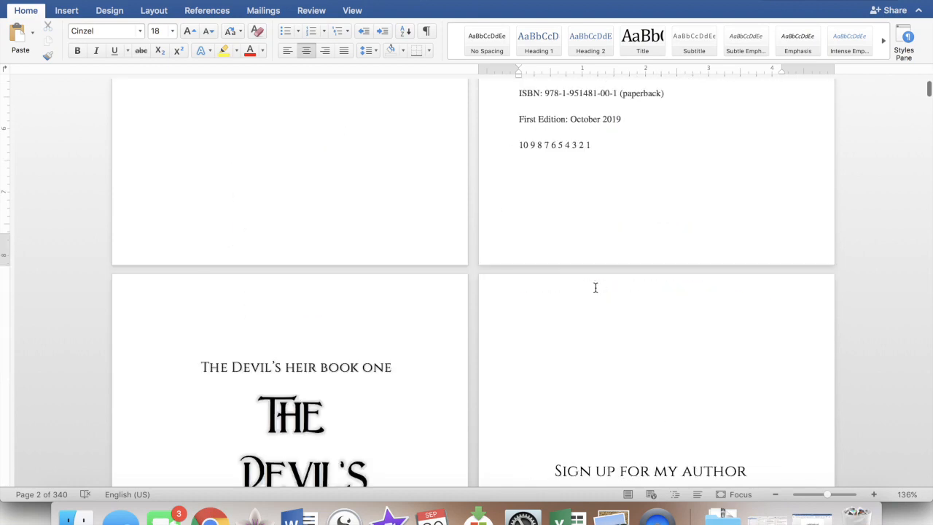
{"action": "scroll", "coordinate": [595, 287], "scroll_direction": "down", "scroll_amount": 5}
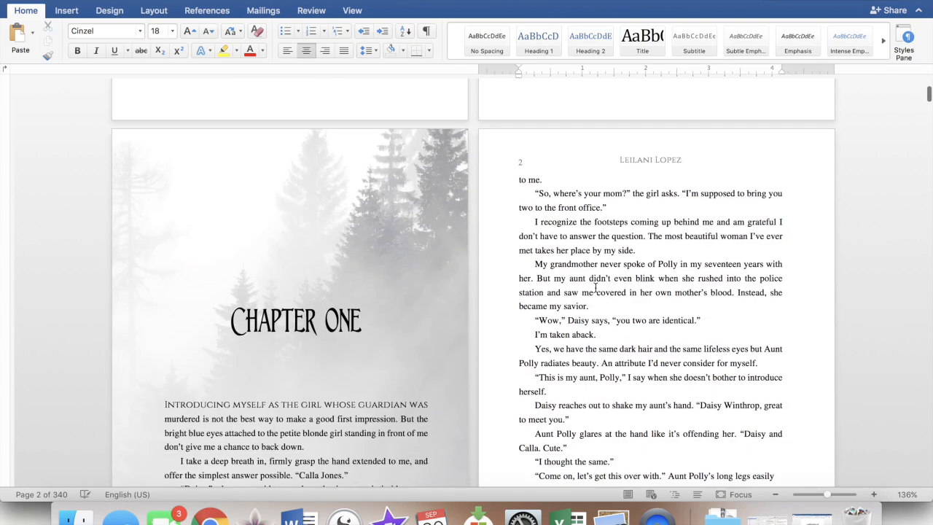
{"action": "scroll", "coordinate": [595, 287], "scroll_direction": "up", "scroll_amount": 12}
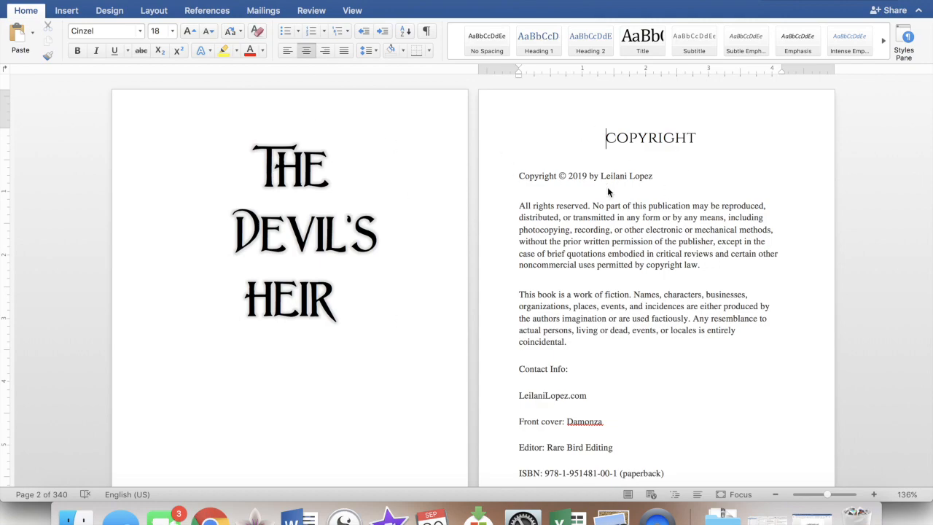
Insert a Next Page section break in the blank document and open the first page's header for editing.
{"action": "key", "text": "ctrl+Up"}
{"action": "left_click", "coordinate": [510, 102]}
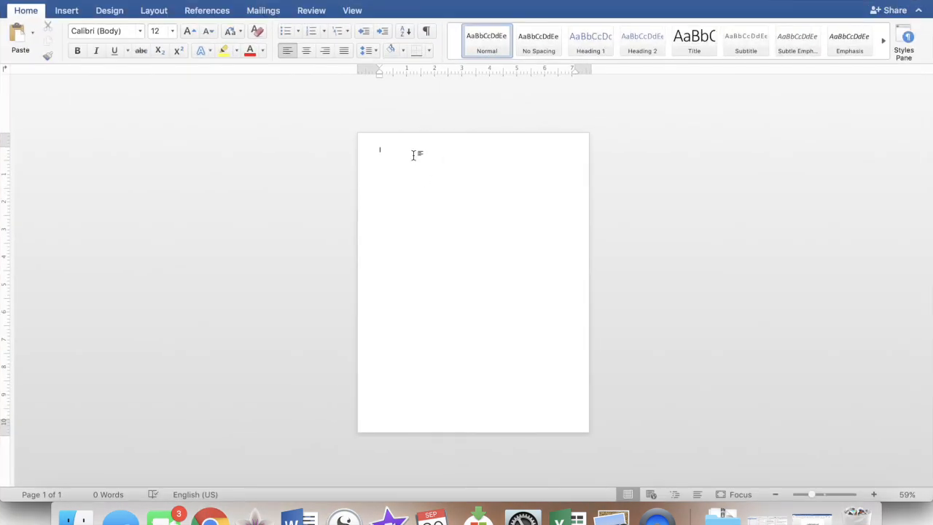
{"action": "left_click", "coordinate": [153, 13]}
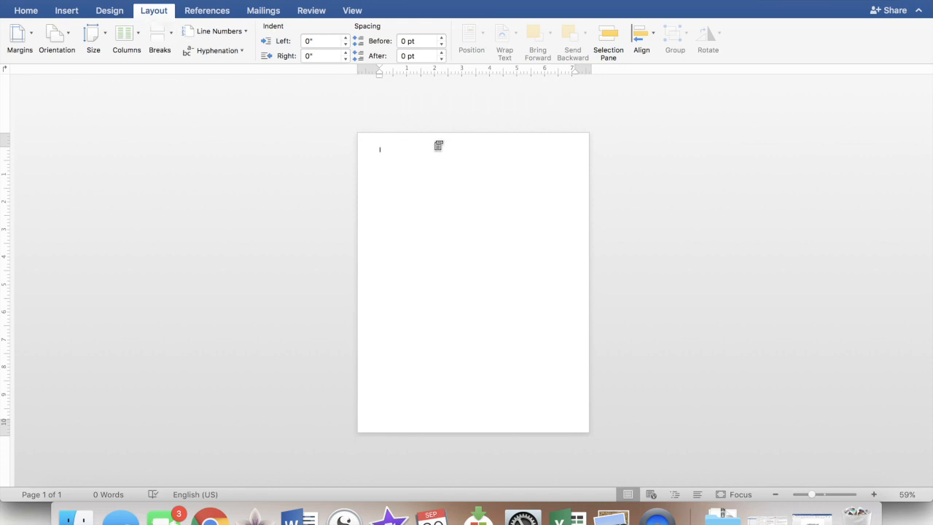
{"action": "left_click", "coordinate": [173, 35]}
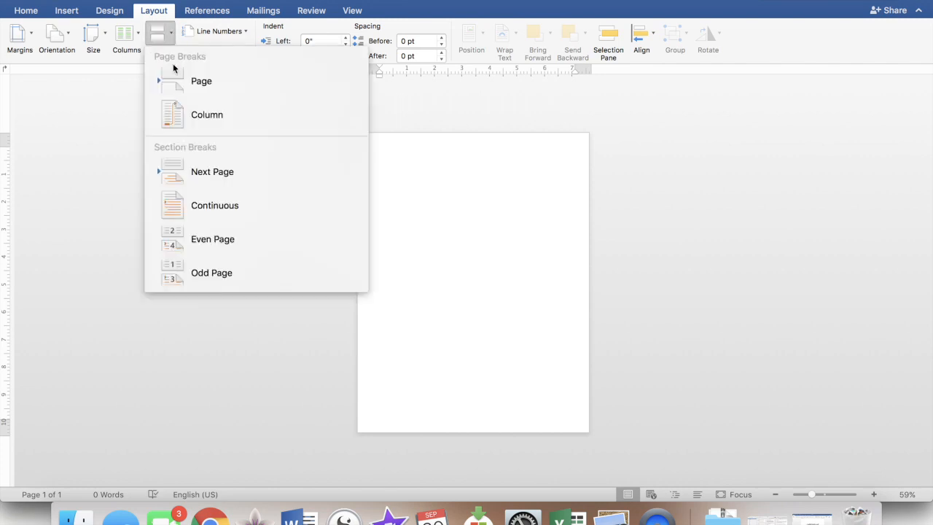
{"action": "left_click", "coordinate": [210, 172]}
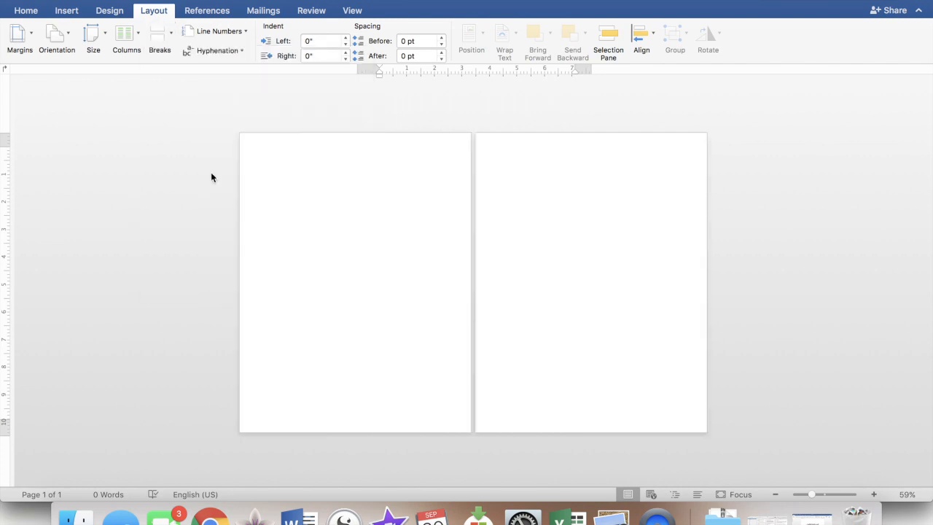
{"action": "left_click", "coordinate": [335, 151]}
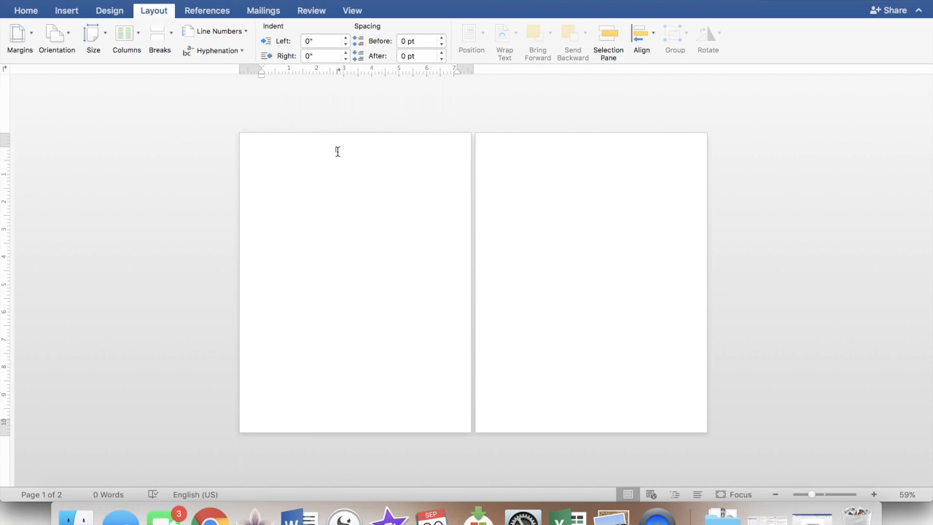
{"action": "double_click", "coordinate": [355, 138]}
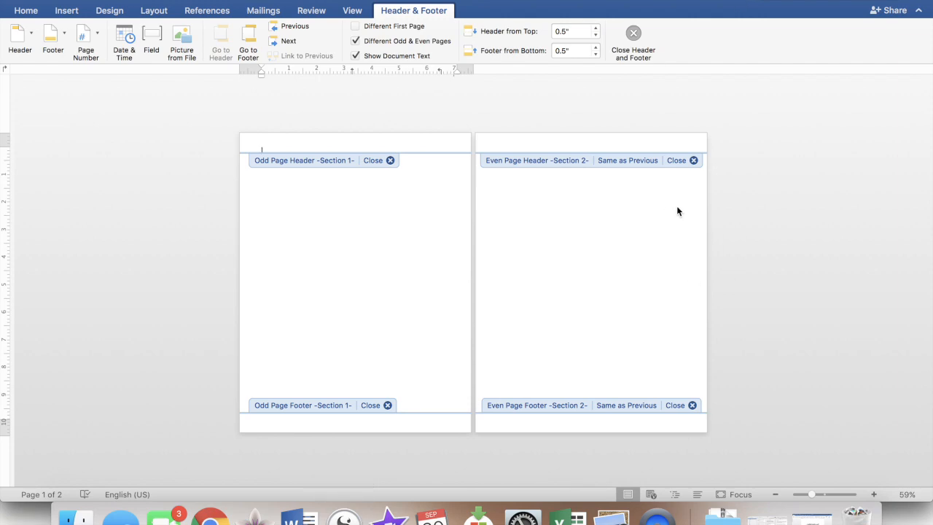
Copy the text of Chapters One and Two from the formatted manuscript and return to the new document.
{"action": "key", "text": "ctrl+Up"}
{"action": "left_click", "coordinate": [584, 151]}
{"action": "scroll", "coordinate": [584, 151], "scroll_direction": "down", "scroll_amount": 15}
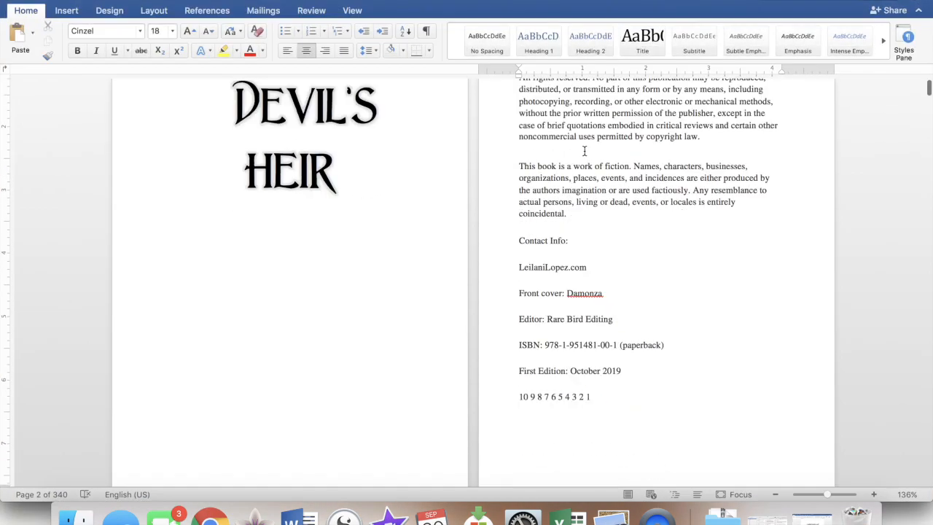
{"action": "scroll", "coordinate": [583, 150], "scroll_direction": "down", "scroll_amount": 10}
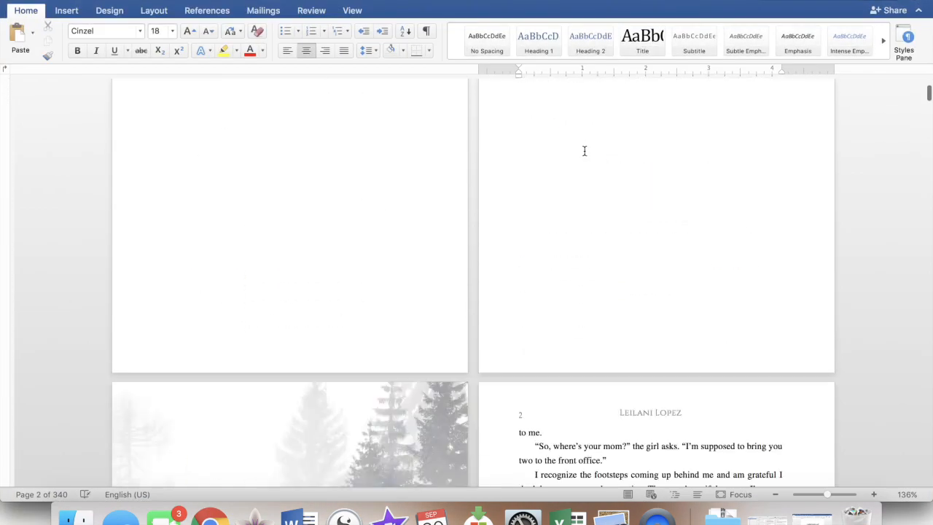
{"action": "left_click_drag", "start_coordinate": [231, 234], "coordinate": [596, 197]}
{"action": "key", "text": "ctrl+Up"}
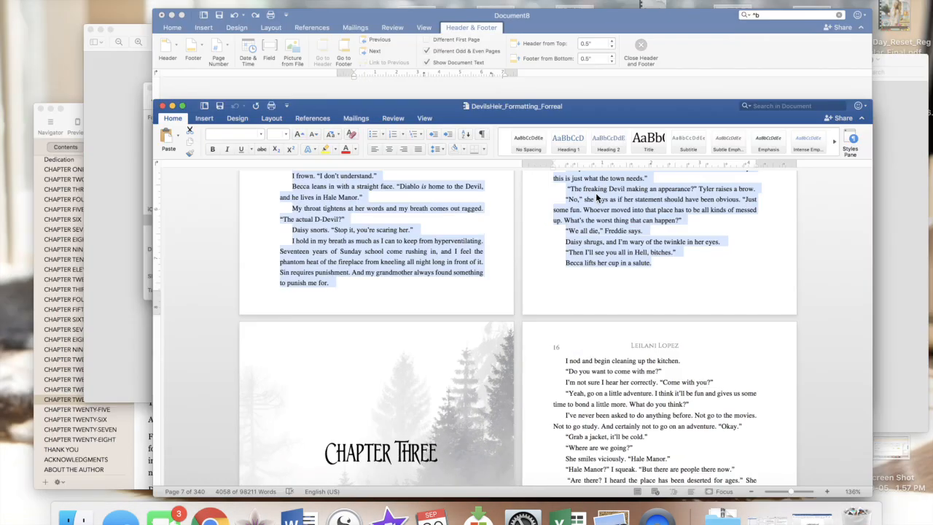
{"action": "left_click", "coordinate": [544, 204]}
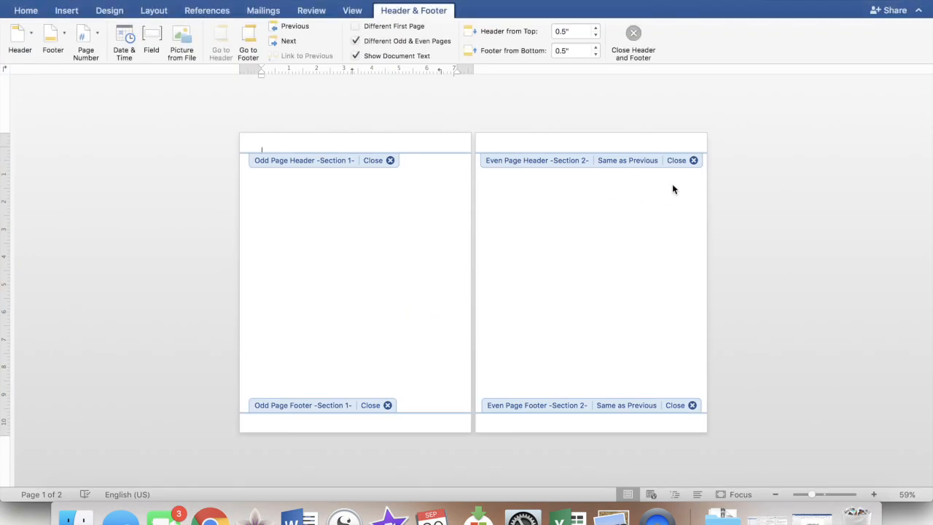
Close header editing, insert a Next Page section break on the second page and paste the copied chapters after it.
{"action": "left_click", "coordinate": [166, 13]}
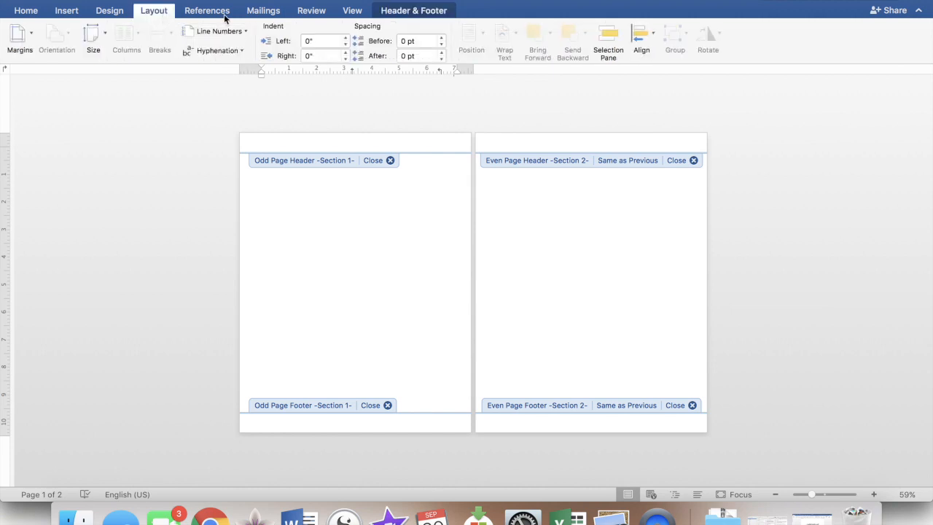
{"action": "double_click", "coordinate": [604, 286]}
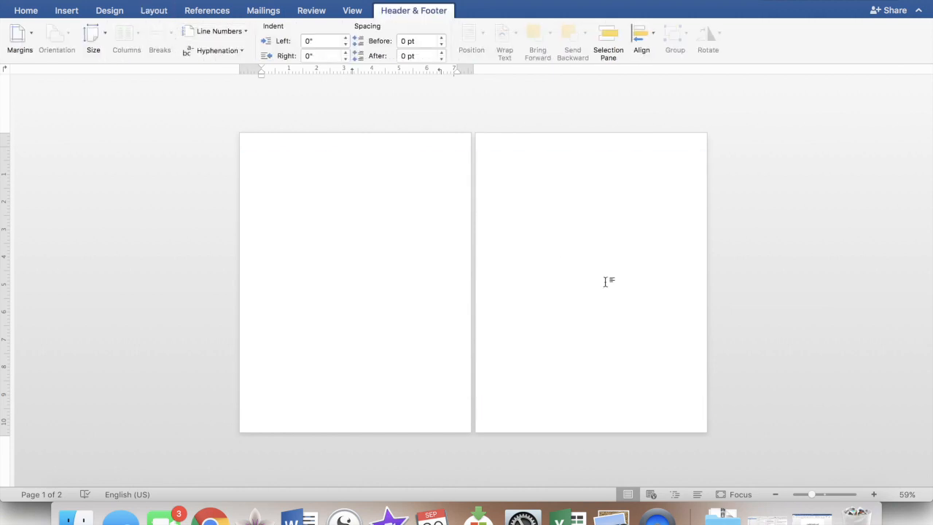
{"action": "left_click", "coordinate": [163, 10]}
{"action": "left_click", "coordinate": [159, 33]}
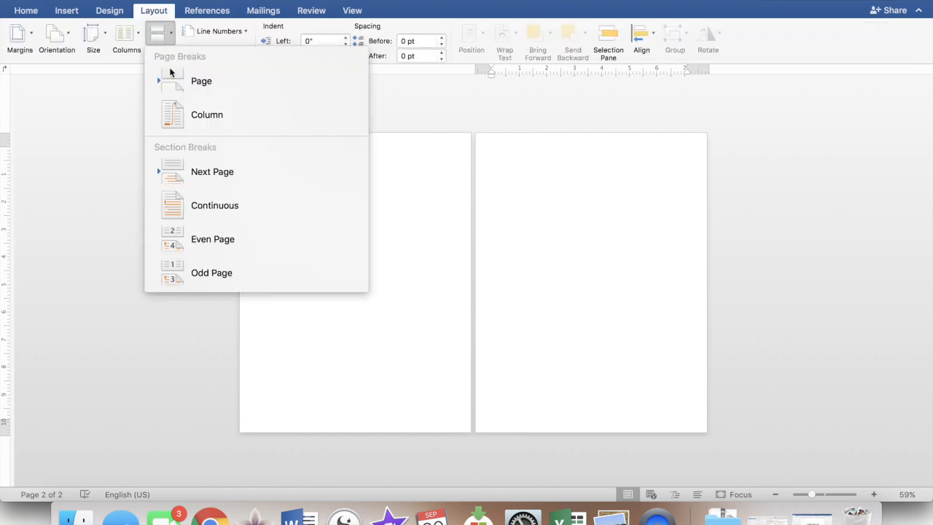
{"action": "left_click", "coordinate": [225, 172]}
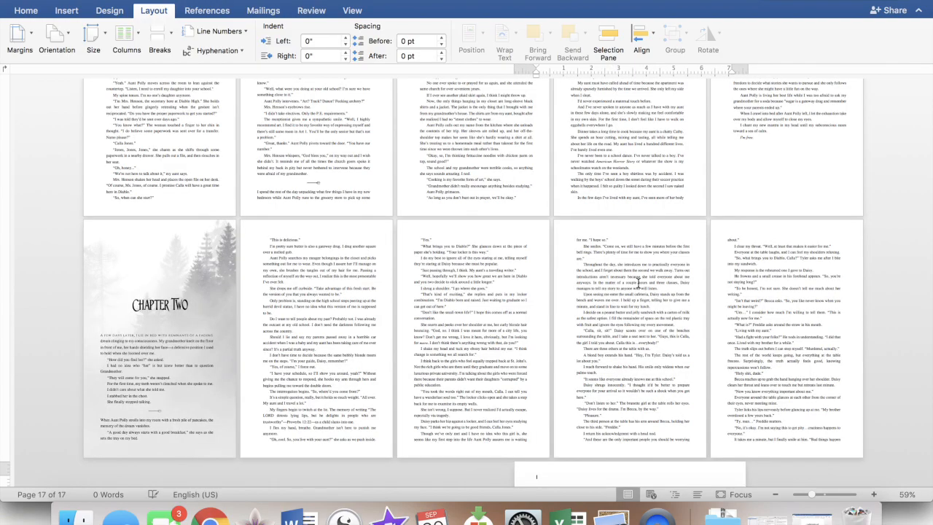
{"action": "scroll", "coordinate": [638, 282], "scroll_direction": "up", "scroll_amount": 15}
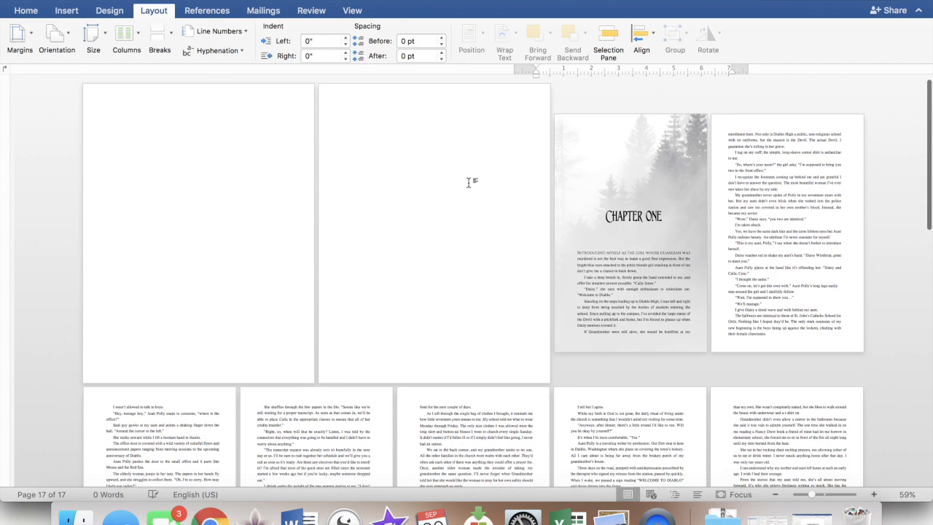
Place the cursor on the blank first page and choose the 5.5 x 8.5 bleed paper size in the page setup.
{"action": "left_click", "coordinate": [230, 102]}
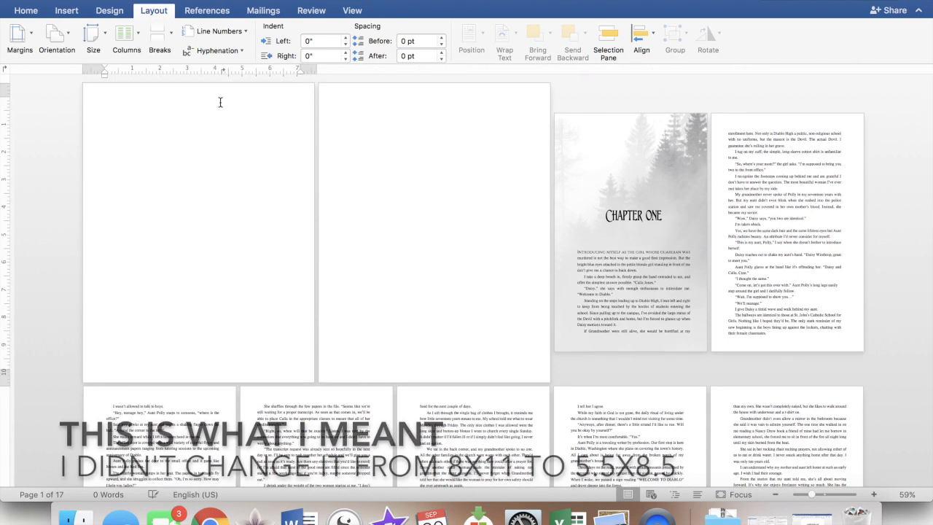
{"action": "left_click", "coordinate": [175, 98]}
{"action": "left_click", "coordinate": [175, 97]}
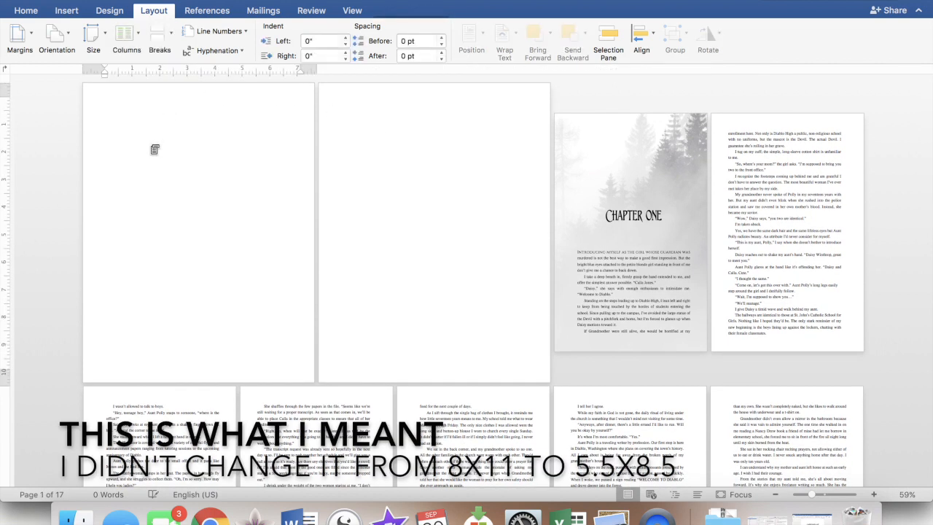
{"action": "left_click", "coordinate": [76, 1]}
{"action": "left_click", "coordinate": [114, 188]}
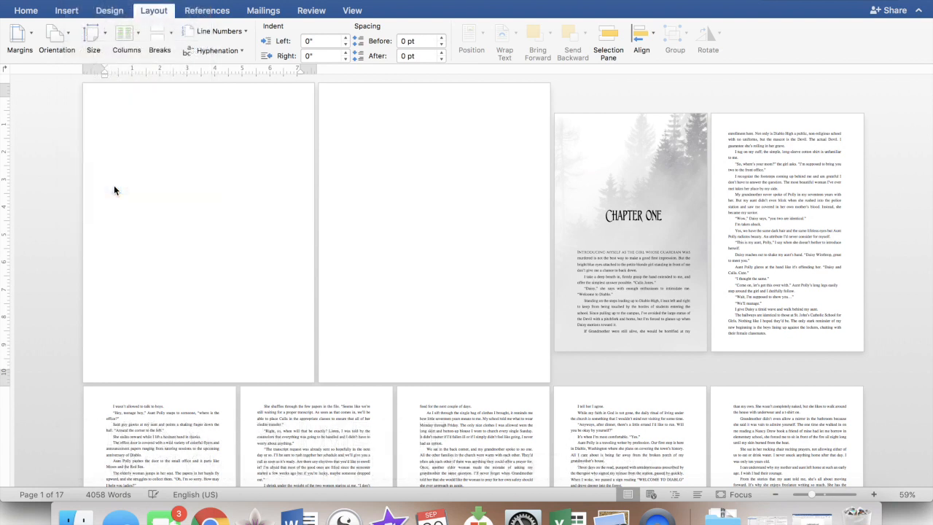
{"action": "left_click", "coordinate": [487, 163]}
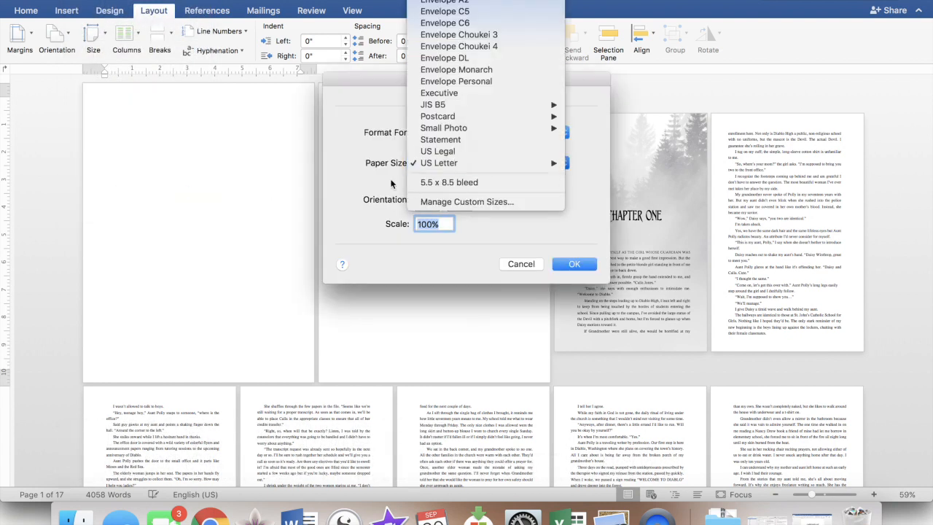
{"action": "left_click", "coordinate": [484, 183]}
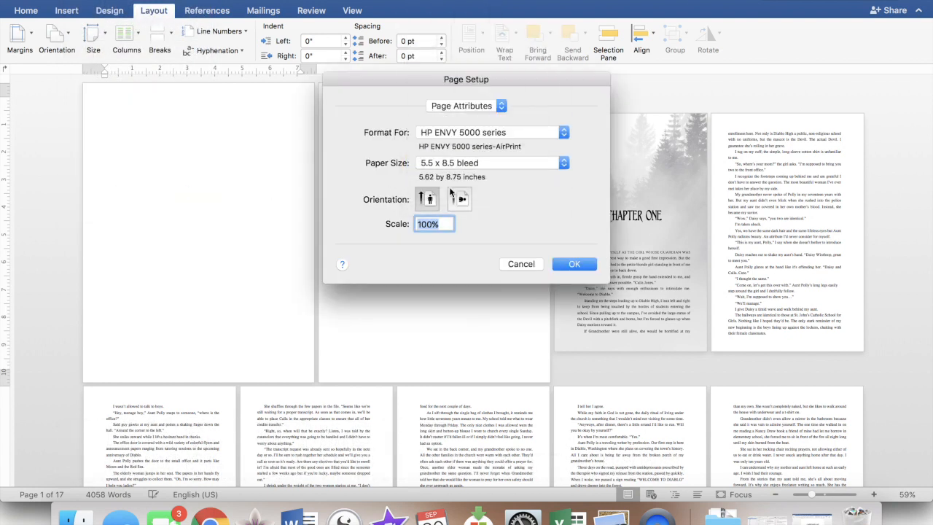
Apply the page setup to the whole document, go to the margin settings and confirm.
{"action": "left_click", "coordinate": [472, 107]}
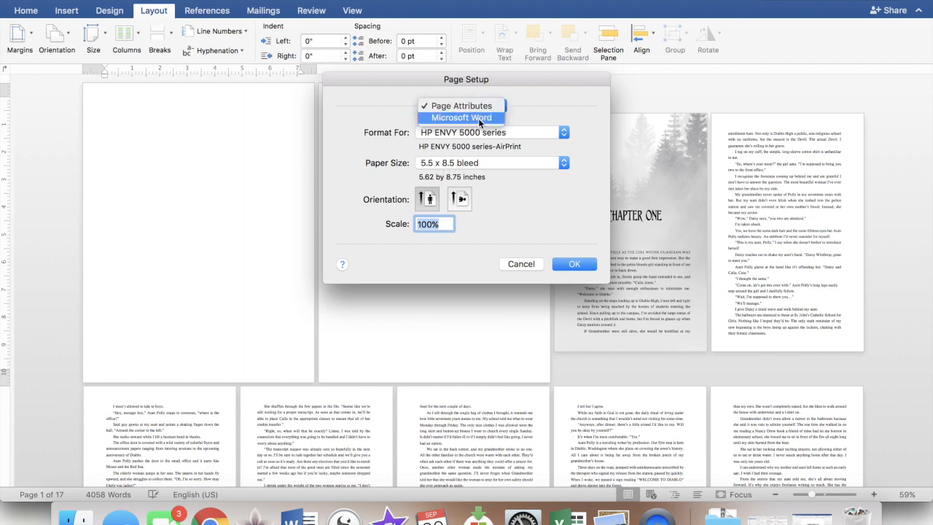
{"action": "left_click", "coordinate": [478, 118]}
{"action": "left_click", "coordinate": [508, 136]}
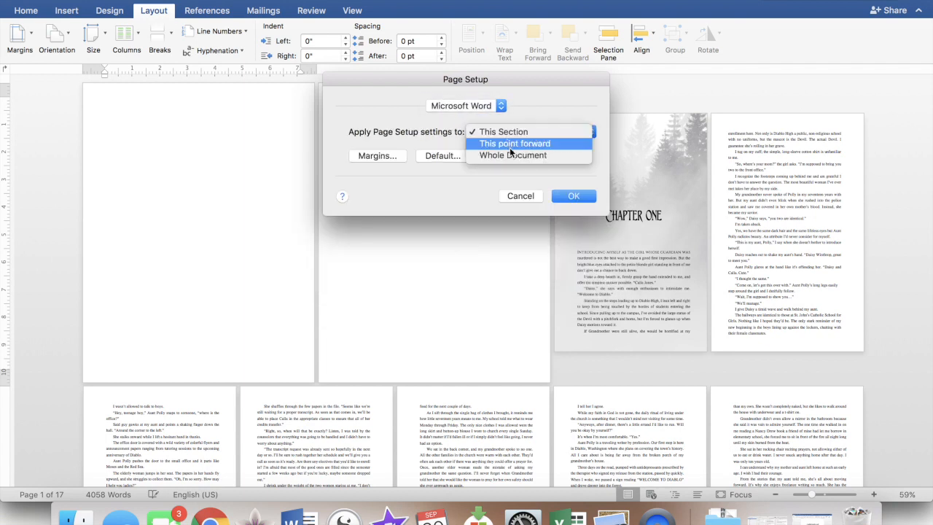
{"action": "left_click", "coordinate": [514, 157]}
{"action": "left_click", "coordinate": [379, 156]}
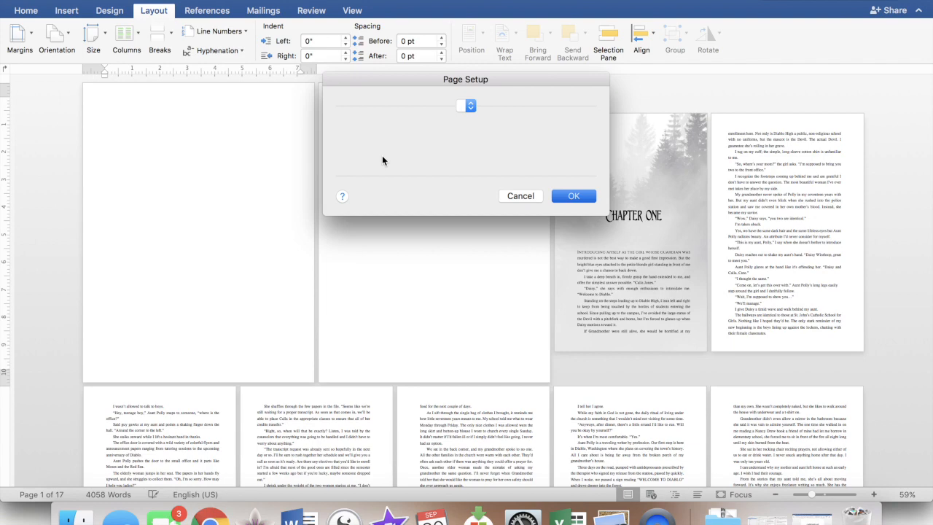
{"action": "left_click", "coordinate": [589, 366]}
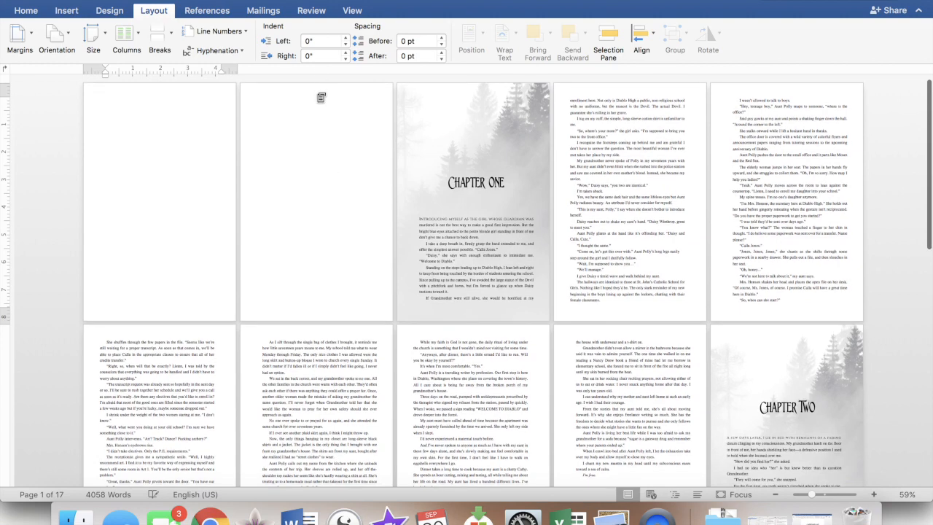
Open the second page's header, examine the section labels across all pages, and return to the body text.
{"action": "double_click", "coordinate": [320, 94]}
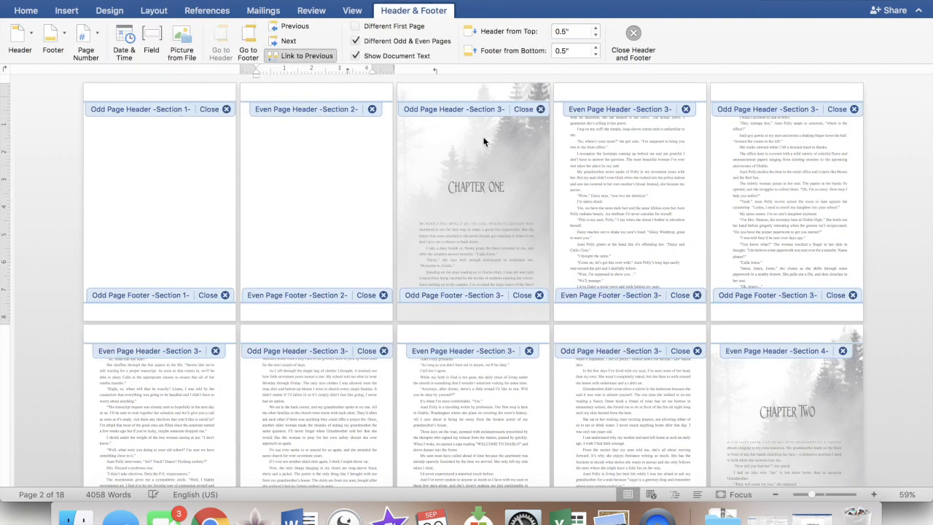
{"action": "scroll", "coordinate": [534, 361], "scroll_direction": "down", "scroll_amount": 3}
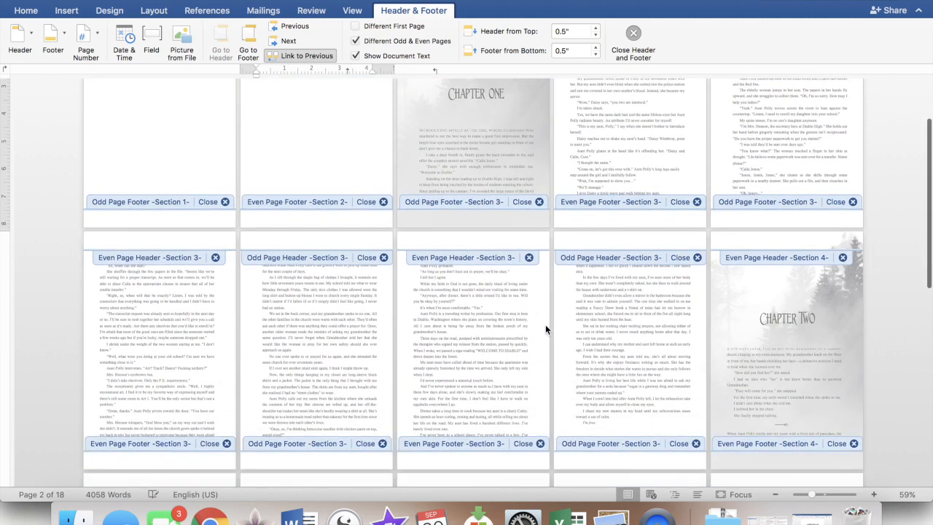
{"action": "scroll", "coordinate": [476, 375], "scroll_direction": "down", "scroll_amount": 2}
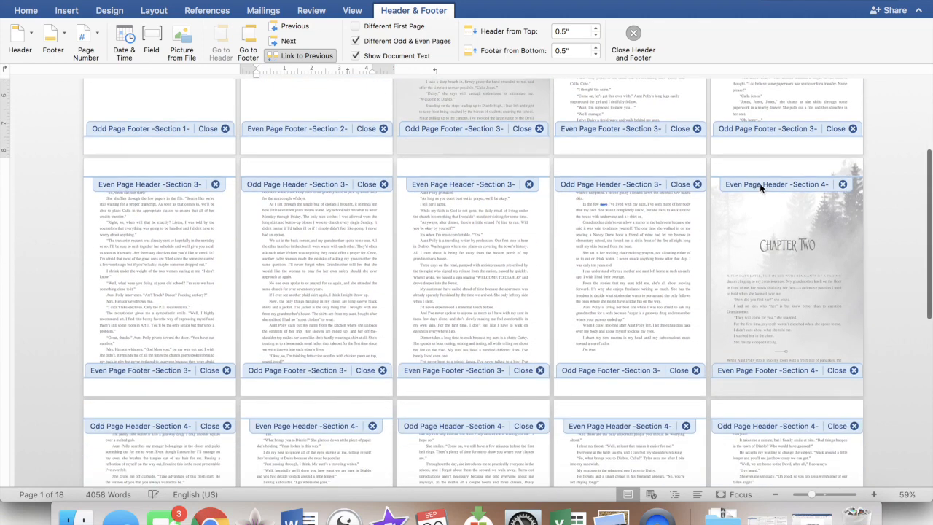
{"action": "scroll", "coordinate": [736, 284], "scroll_direction": "down", "scroll_amount": 10}
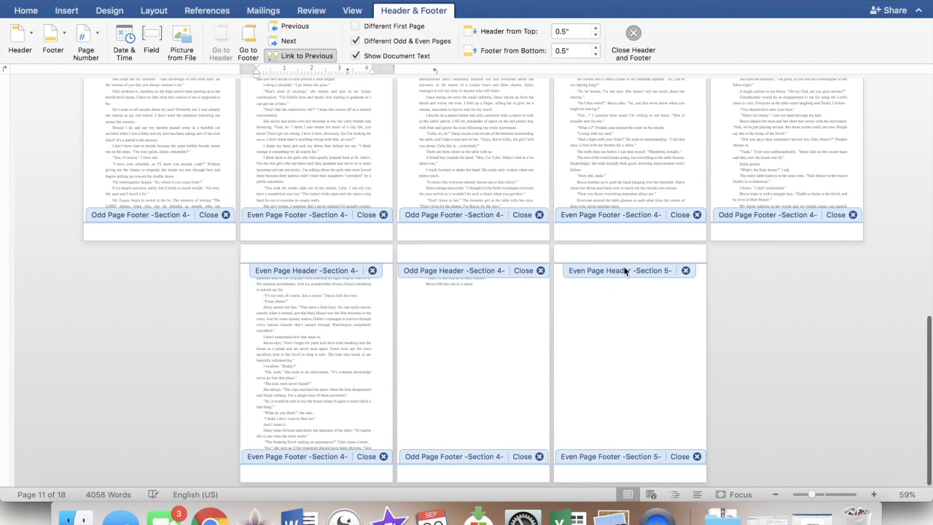
{"action": "scroll", "coordinate": [625, 267], "scroll_direction": "up", "scroll_amount": 5}
{"action": "scroll", "coordinate": [625, 267], "scroll_direction": "up", "scroll_amount": 10}
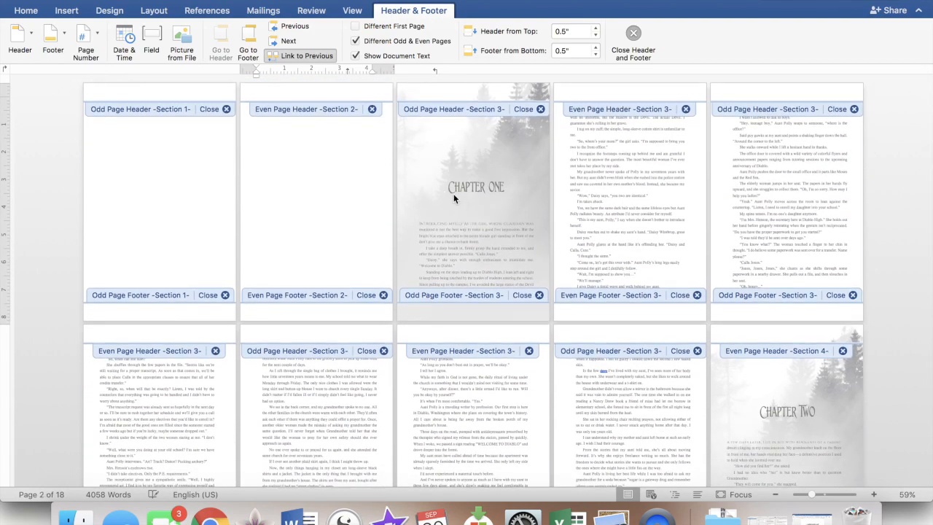
{"action": "double_click", "coordinate": [485, 212]}
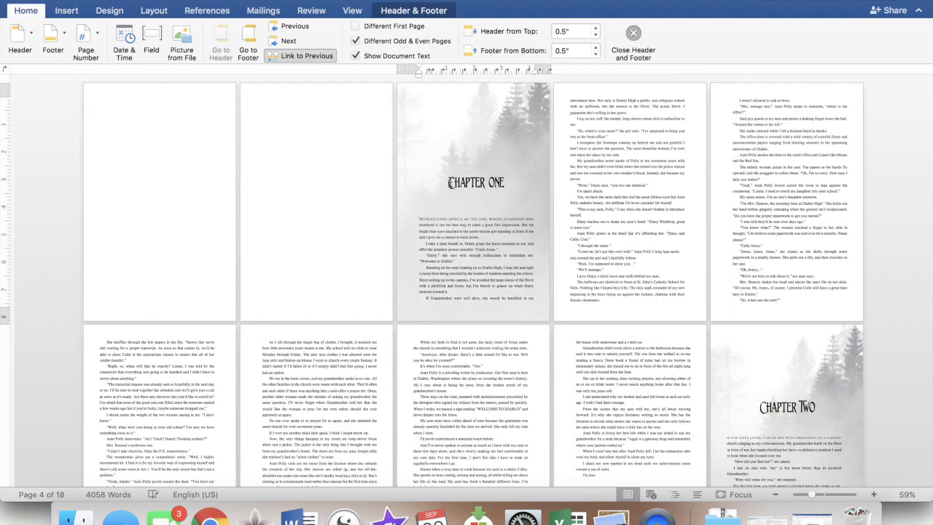
Select the Chapter One heading, inspect its paragraph indents and spacing, and close the settings without changes.
{"action": "left_click", "coordinate": [431, 183]}
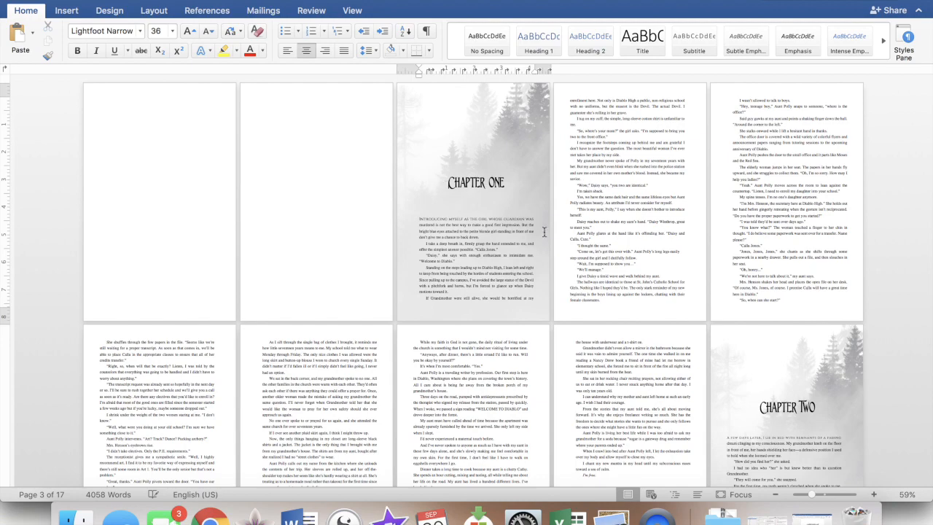
{"action": "scroll", "coordinate": [467, 193], "scroll_direction": "up", "scroll_amount": 3}
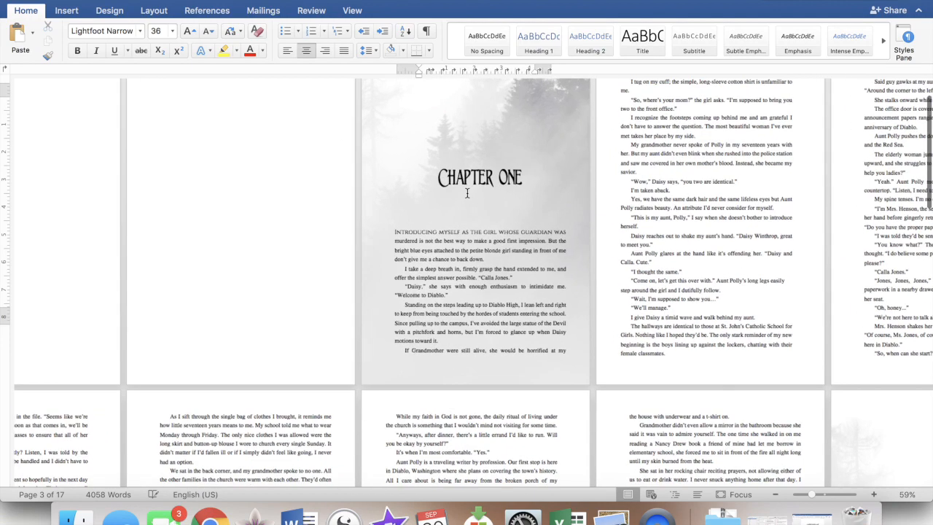
{"action": "scroll", "coordinate": [447, 177], "scroll_direction": "up", "scroll_amount": 3}
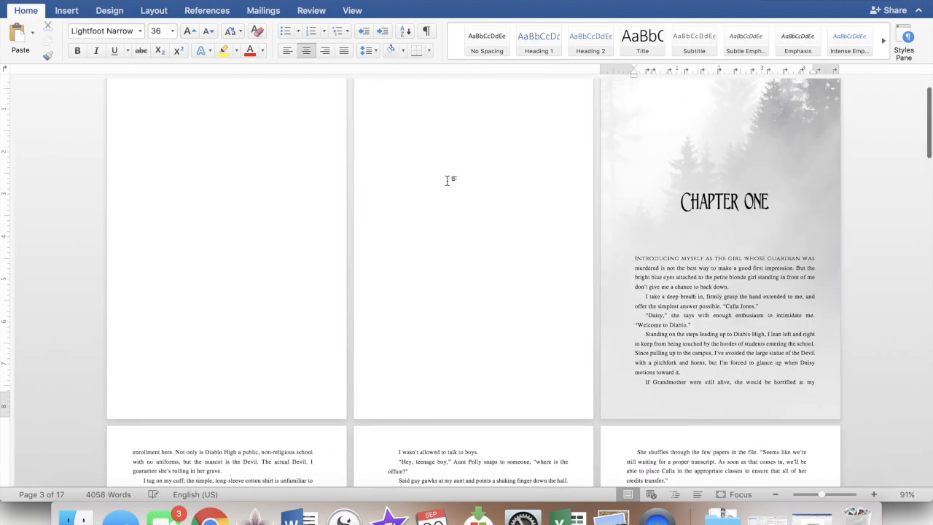
{"action": "scroll", "coordinate": [677, 203], "scroll_direction": "up", "scroll_amount": 1}
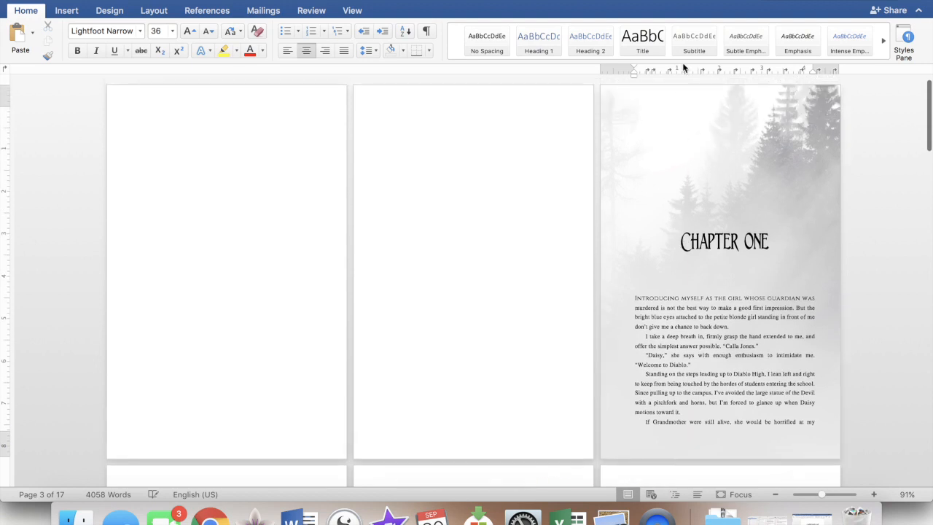
{"action": "left_click_drag", "start_coordinate": [680, 247], "coordinate": [786, 247]}
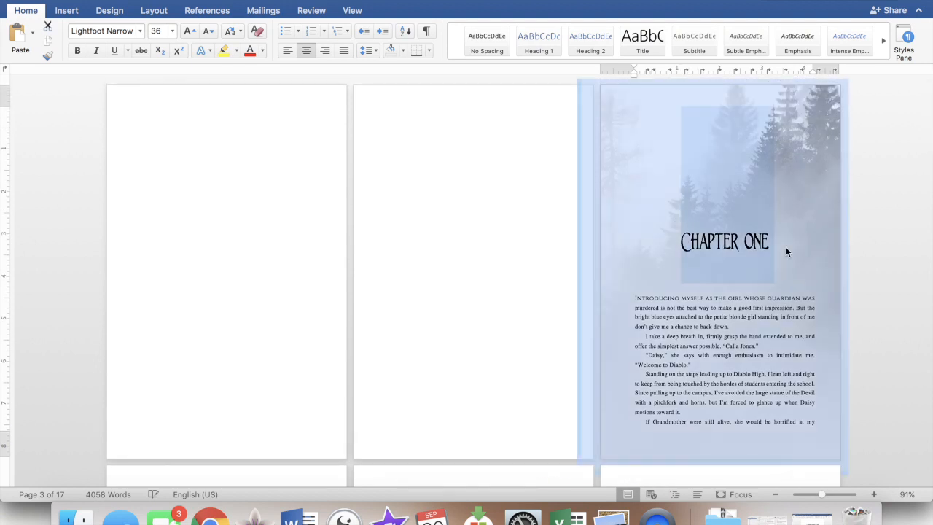
{"action": "left_click", "coordinate": [771, 243]}
{"action": "left_click_drag", "start_coordinate": [767, 238], "coordinate": [773, 239]}
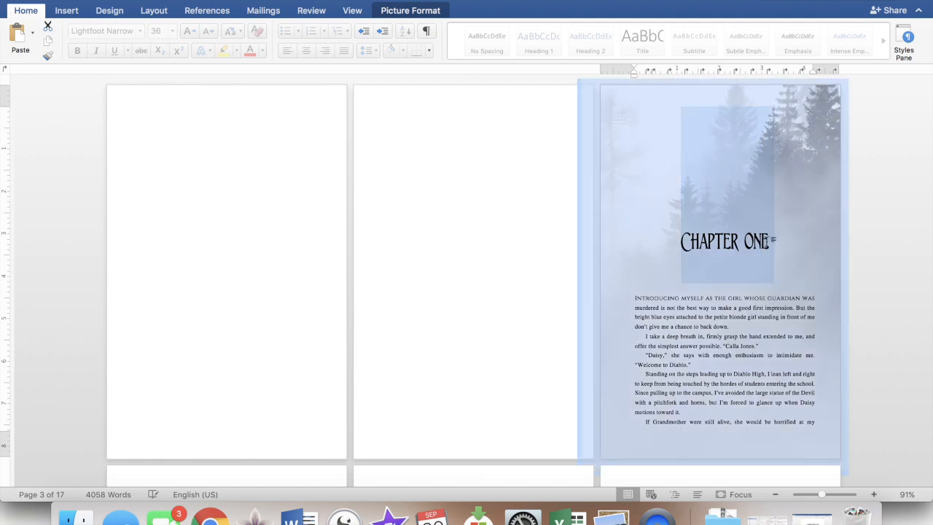
{"action": "triple_click", "coordinate": [757, 242]}
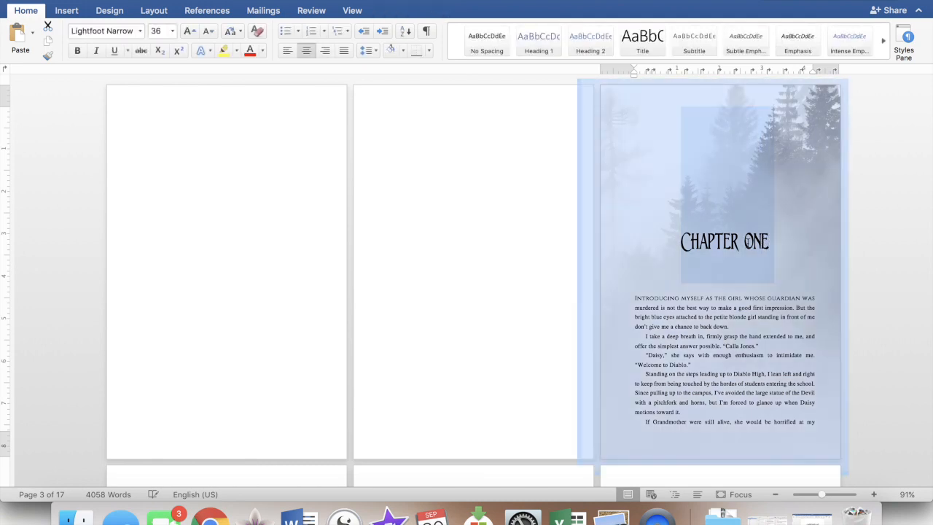
{"action": "left_click", "coordinate": [742, 242]}
{"action": "left_click", "coordinate": [692, 244]}
{"action": "left_click_drag", "start_coordinate": [682, 243], "coordinate": [738, 247]}
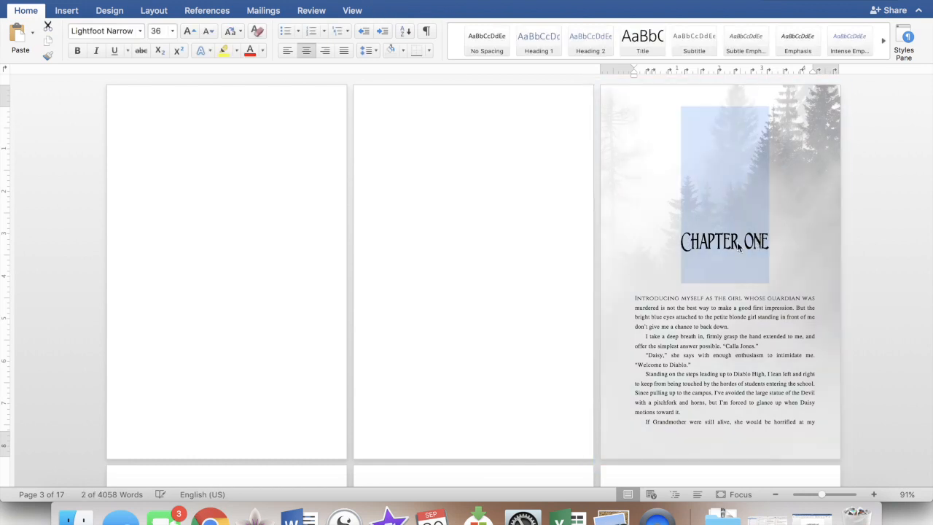
{"action": "right_click", "coordinate": [736, 241]}
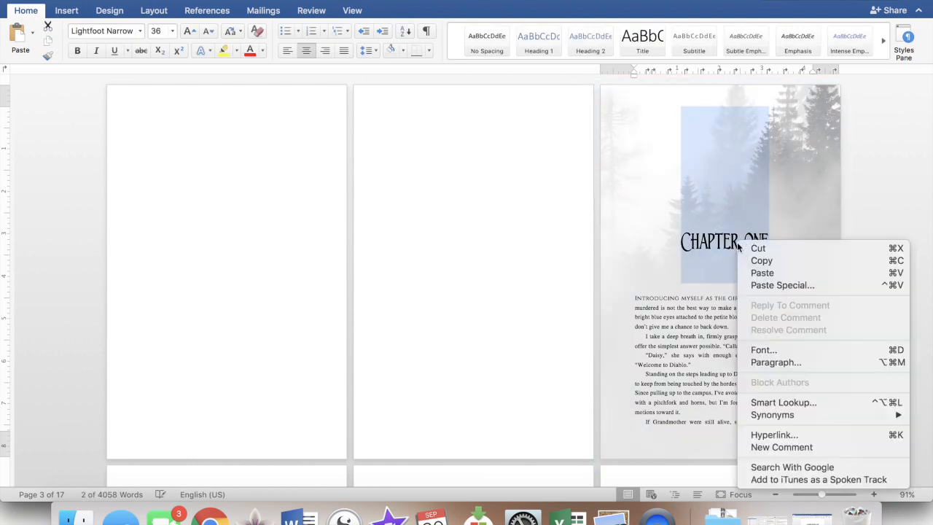
{"action": "left_click", "coordinate": [770, 358]}
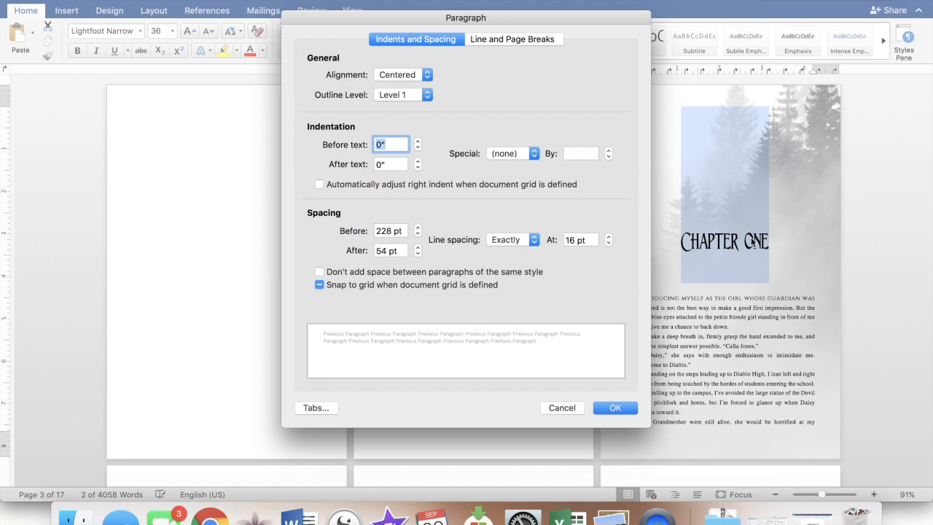
{"action": "left_click", "coordinate": [559, 407]}
Inspect the paragraph settings of Chapter One's opening paragraph, including its line spacing, and close them without changes.
{"action": "left_click", "coordinate": [678, 340]}
{"action": "left_click", "coordinate": [645, 309]}
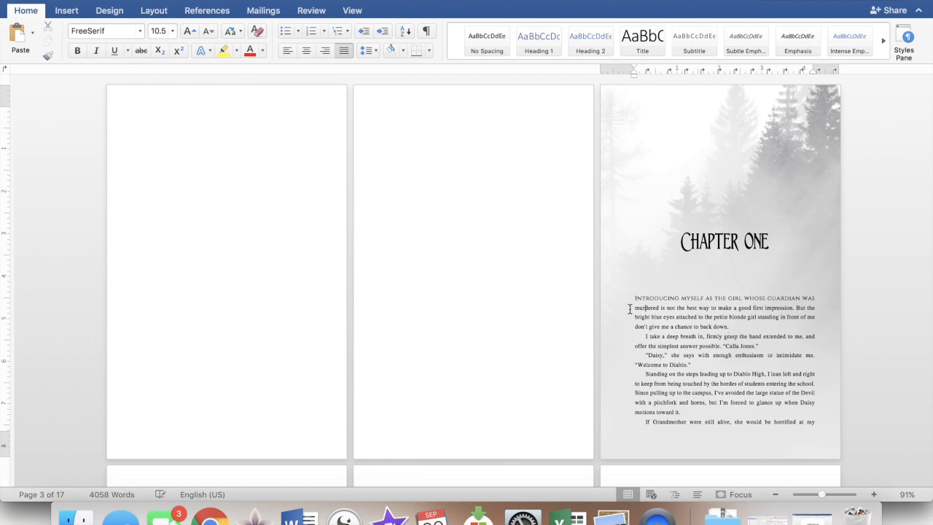
{"action": "left_click", "coordinate": [733, 326]}
{"action": "right_click", "coordinate": [716, 325]}
{"action": "left_click", "coordinate": [762, 404]}
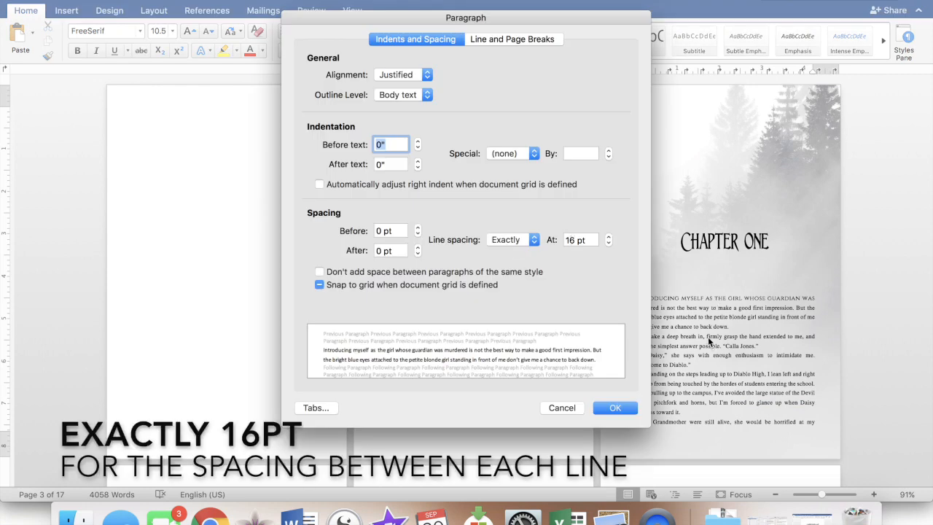
{"action": "left_click", "coordinate": [561, 408]}
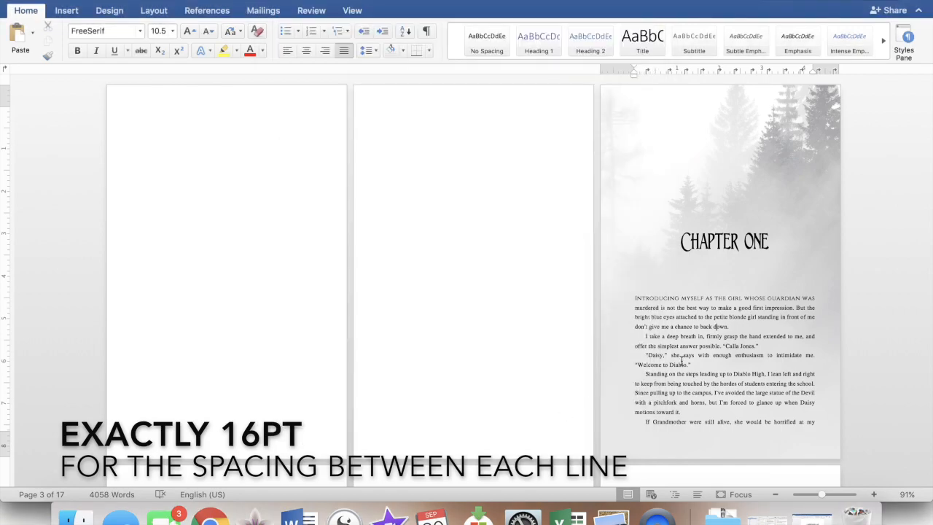
Review the pages from Chapter One to the Chapter Two heading and return to the start of the document.
{"action": "scroll", "coordinate": [681, 360], "scroll_direction": "down", "scroll_amount": 5}
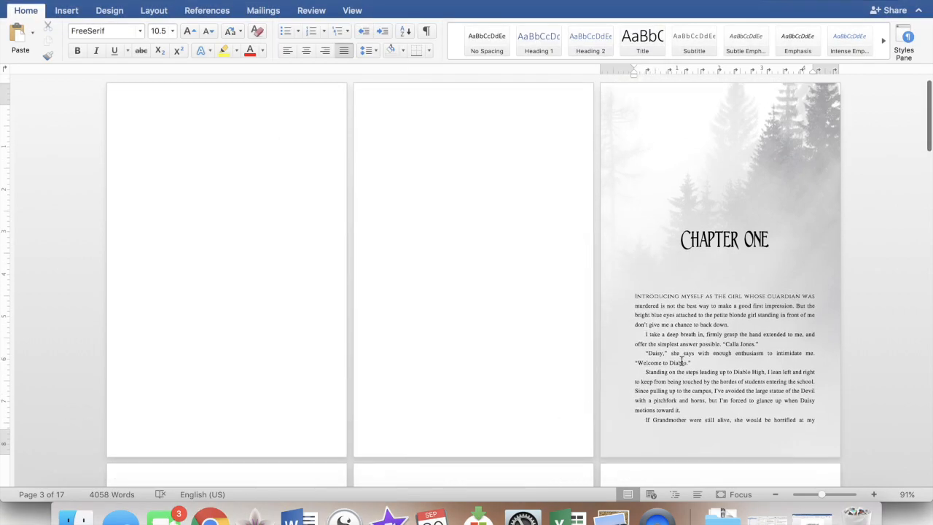
{"action": "scroll", "coordinate": [681, 361], "scroll_direction": "down", "scroll_amount": 10}
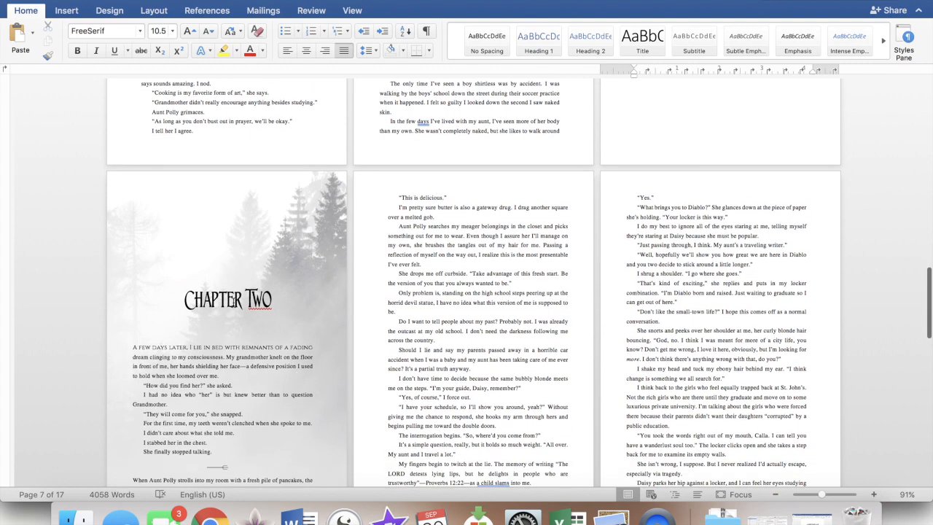
{"action": "left_click", "coordinate": [228, 299]}
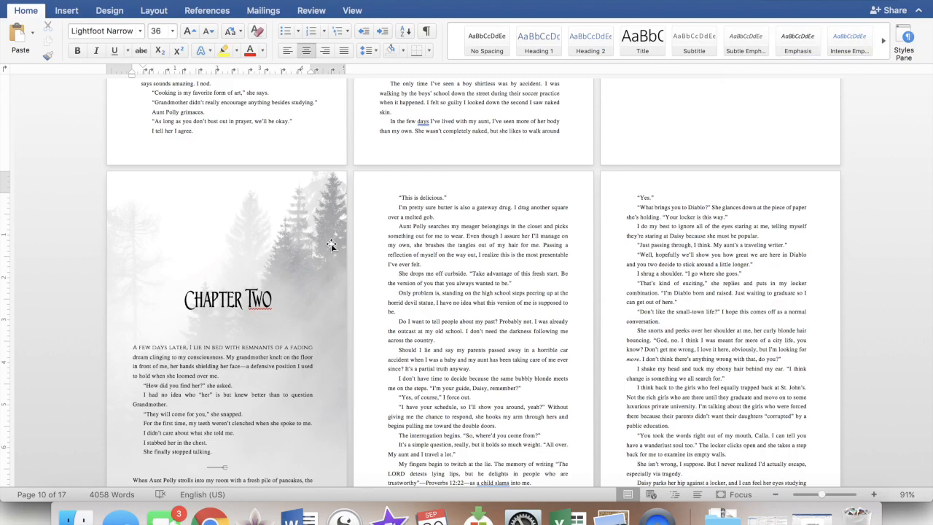
{"action": "scroll", "coordinate": [331, 246], "scroll_direction": "up", "scroll_amount": 15}
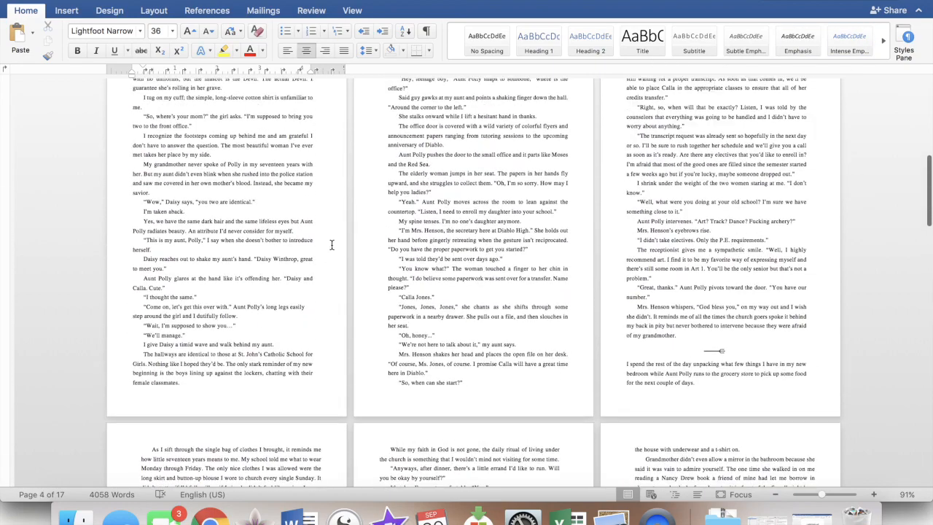
{"action": "scroll", "coordinate": [331, 245], "scroll_direction": "up", "scroll_amount": 10}
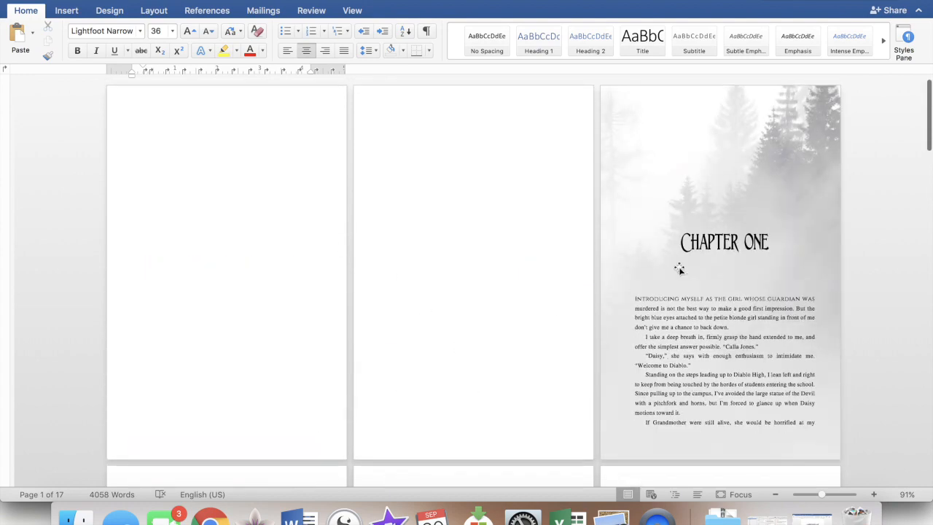
{"action": "scroll", "coordinate": [681, 261], "scroll_direction": "down", "scroll_amount": 10}
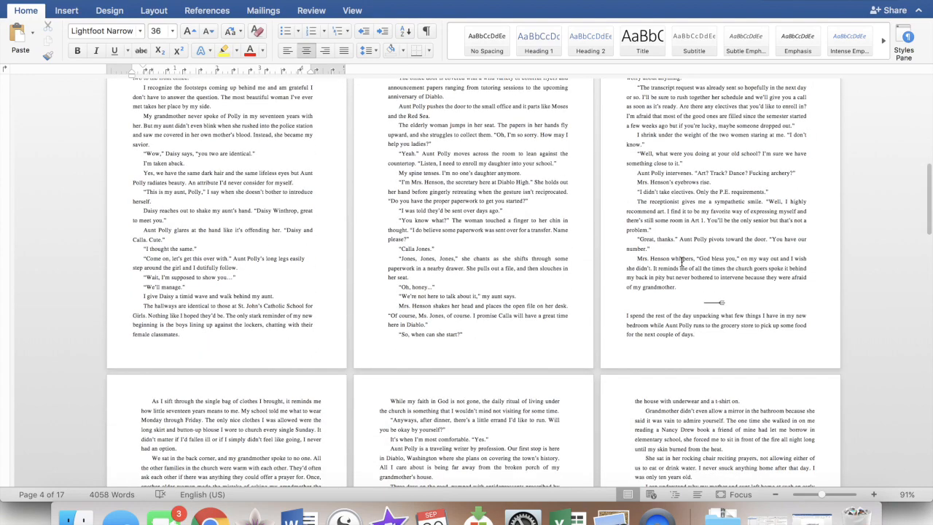
{"action": "scroll", "coordinate": [681, 260], "scroll_direction": "up", "scroll_amount": 10}
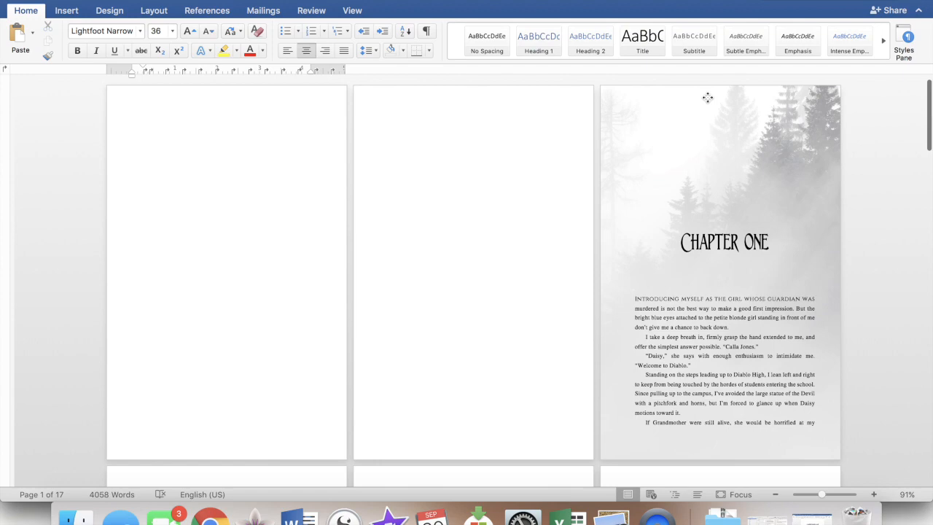
Turn on a different first page for the headers and footers of Section 3, where Chapter One begins.
{"action": "double_click", "coordinate": [707, 97]}
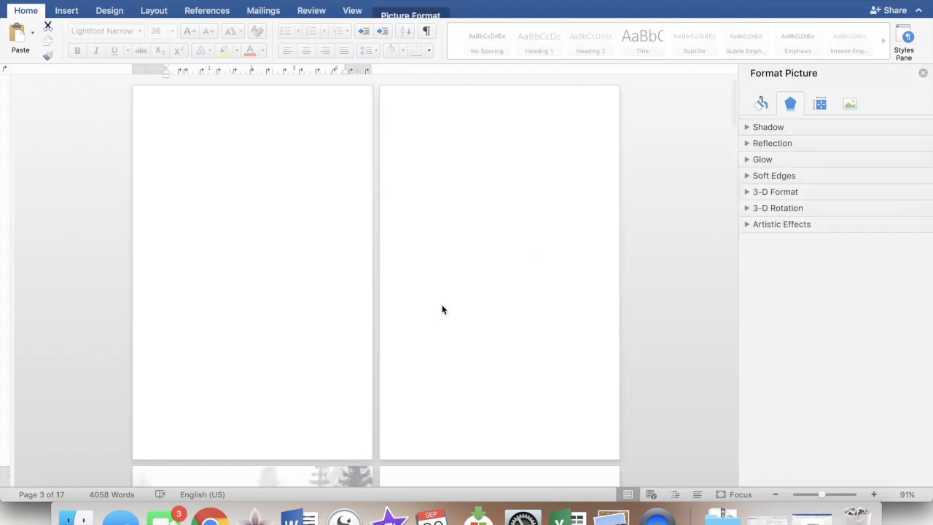
{"action": "left_click", "coordinate": [923, 73]}
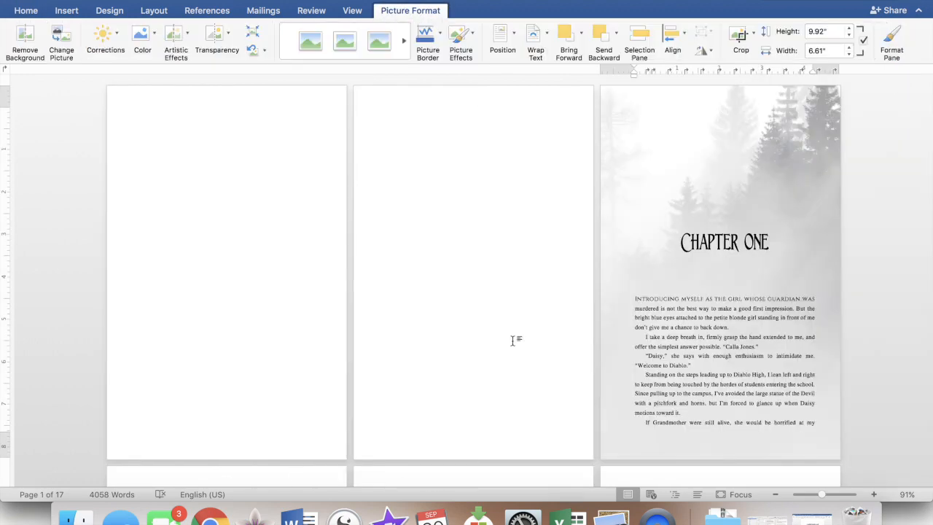
{"action": "scroll", "coordinate": [575, 298], "scroll_direction": "down", "scroll_amount": 10}
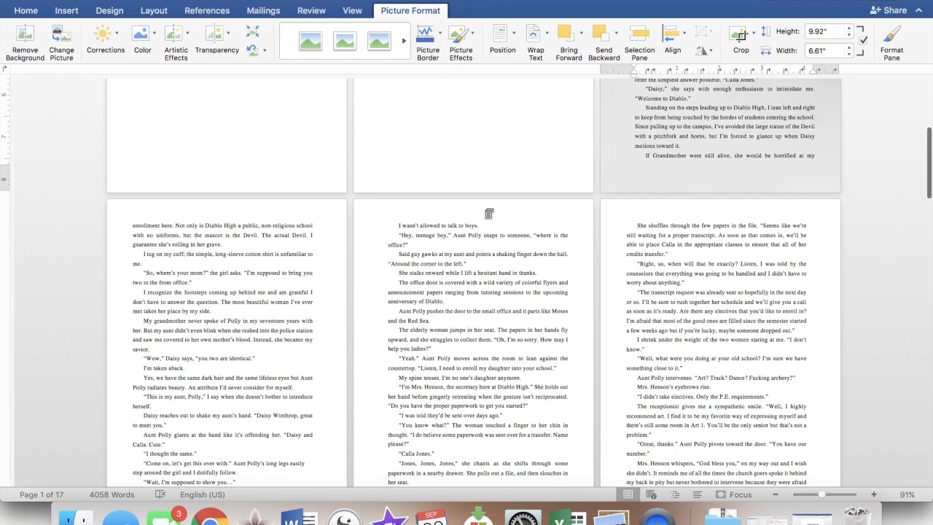
{"action": "double_click", "coordinate": [428, 210]}
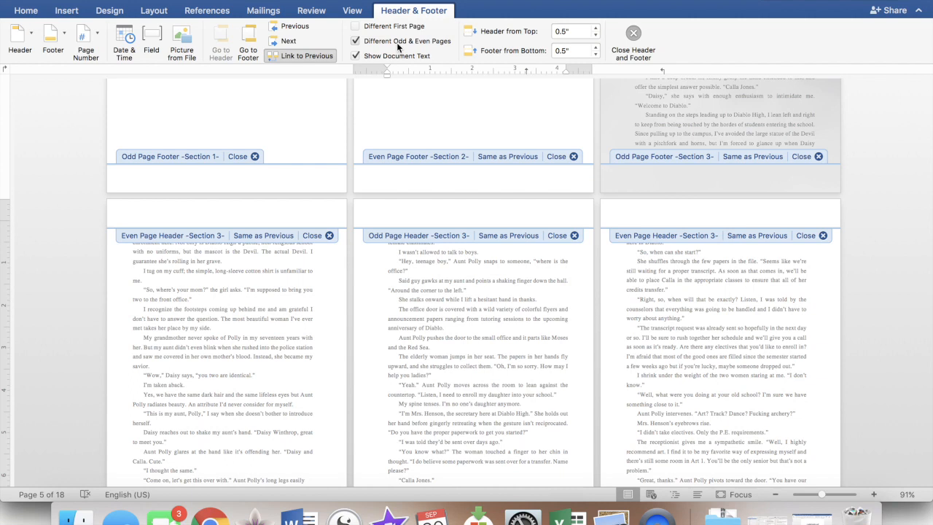
{"action": "left_click", "coordinate": [536, 223]}
{"action": "scroll", "coordinate": [536, 222], "scroll_direction": "up", "scroll_amount": 3}
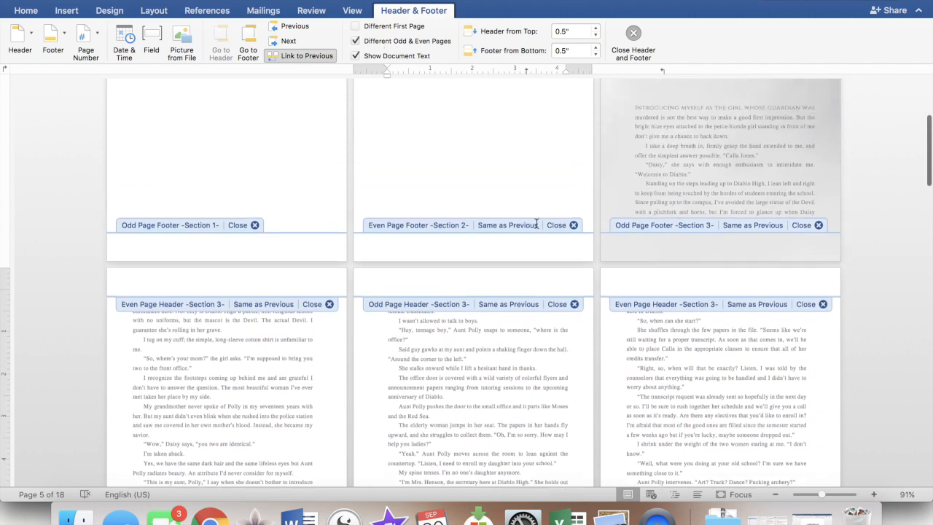
{"action": "scroll", "coordinate": [533, 174], "scroll_direction": "up", "scroll_amount": 5}
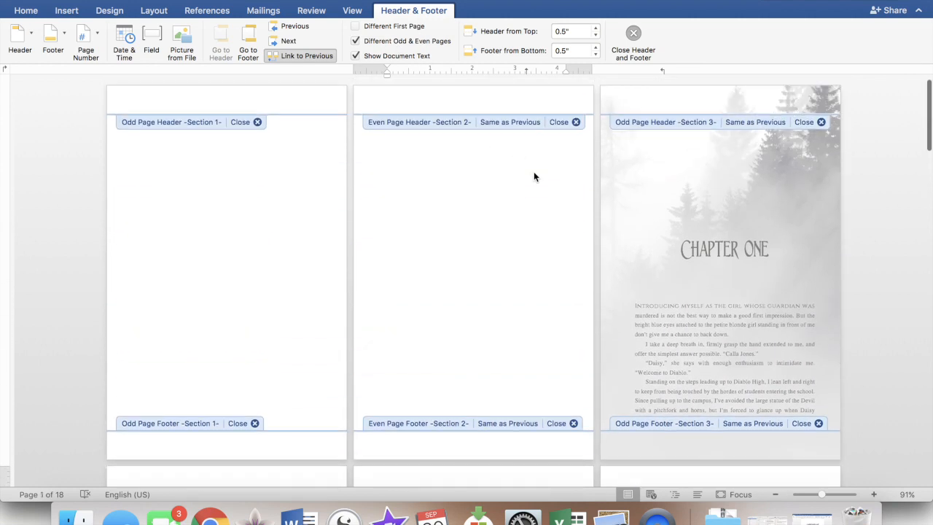
{"action": "left_click", "coordinate": [394, 26]}
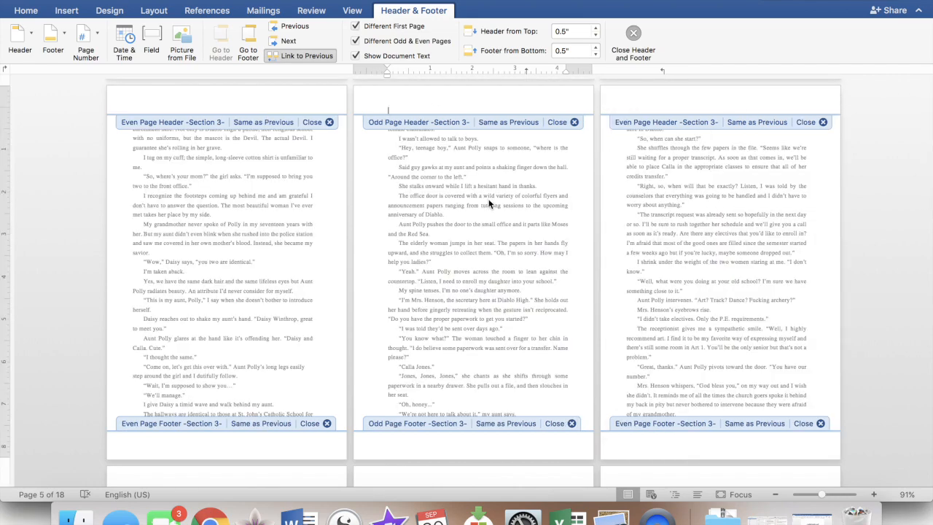
{"action": "scroll", "coordinate": [488, 203], "scroll_direction": "up", "scroll_amount": 10}
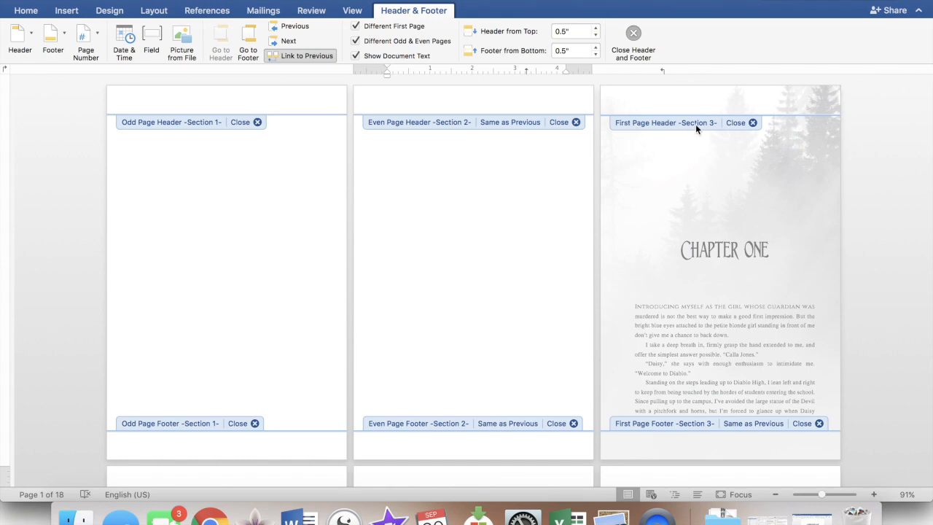
Turn on a different first page for the headers and footers of Section 4, starting from the Chapter Two page's header.
{"action": "scroll", "coordinate": [643, 201], "scroll_direction": "down", "scroll_amount": 15}
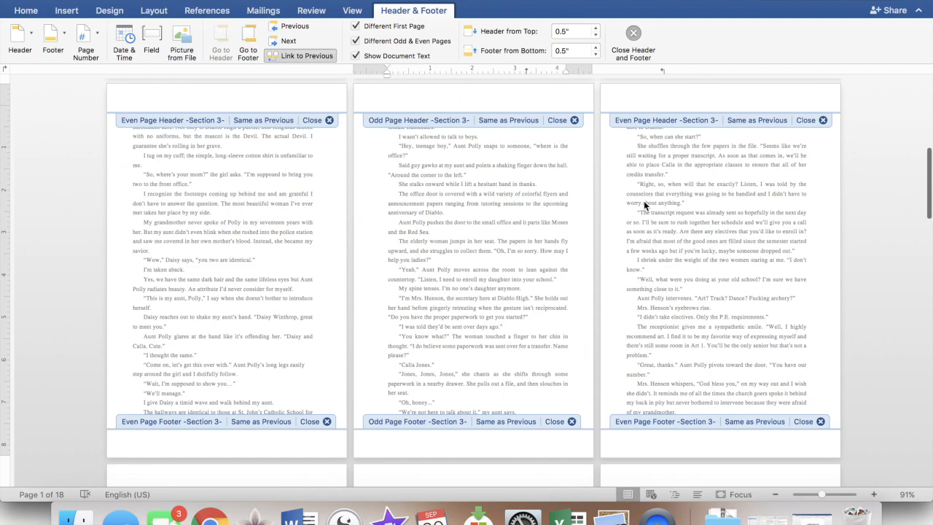
{"action": "scroll", "coordinate": [643, 207], "scroll_direction": "down", "scroll_amount": 15}
{"action": "scroll", "coordinate": [604, 202], "scroll_direction": "up", "scroll_amount": 3}
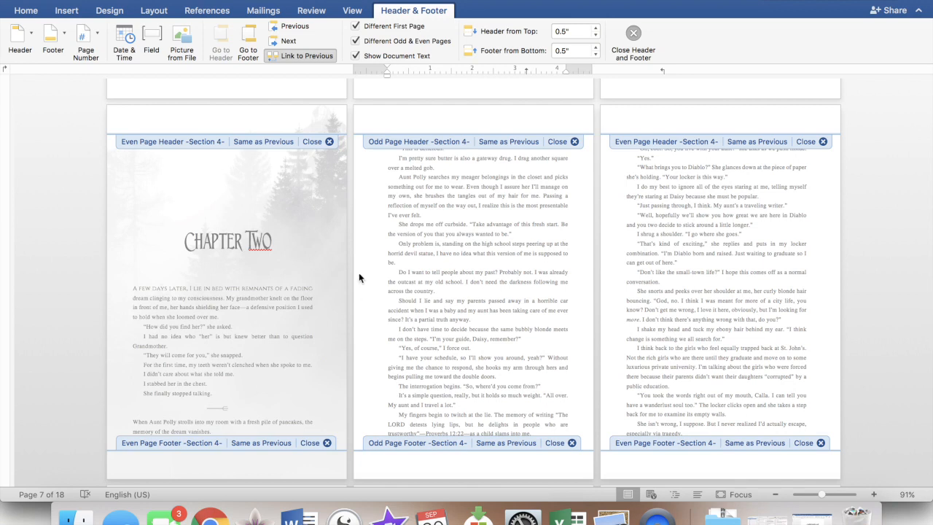
{"action": "left_click", "coordinate": [393, 127]}
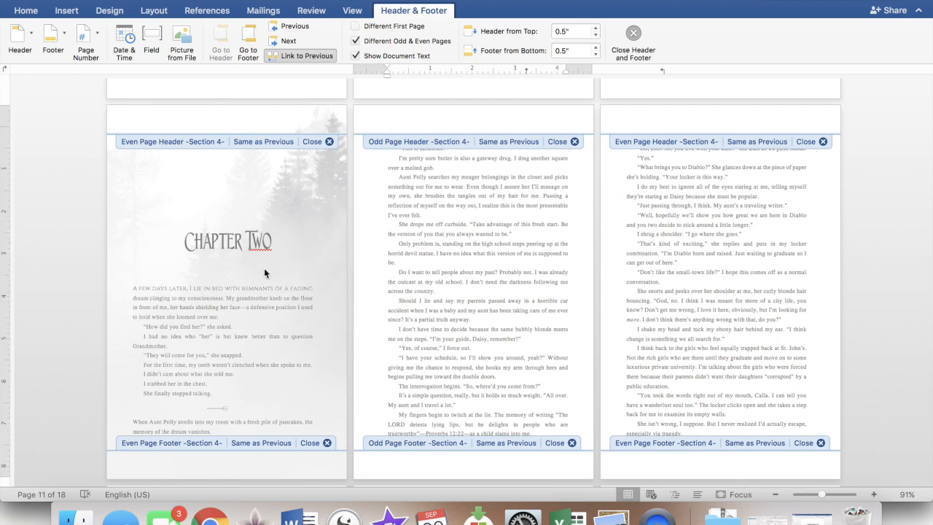
{"action": "double_click", "coordinate": [259, 296]}
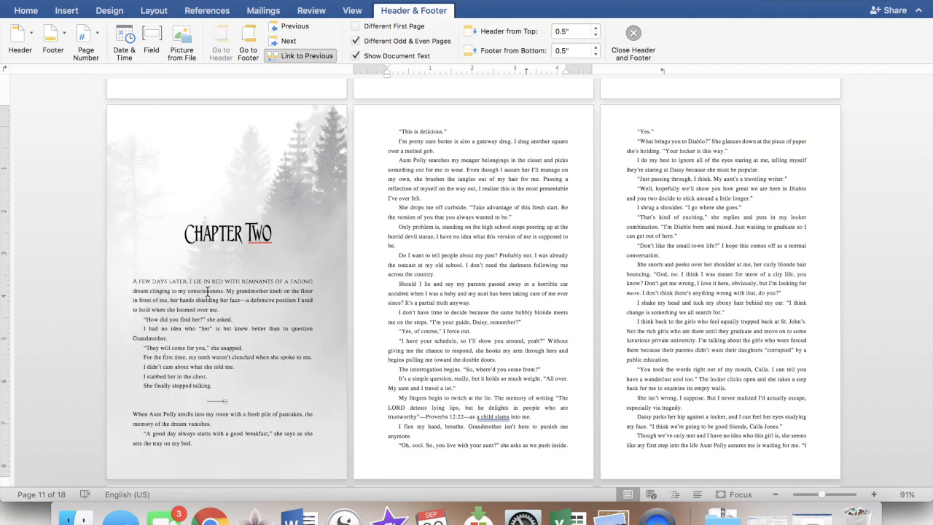
{"action": "double_click", "coordinate": [223, 117]}
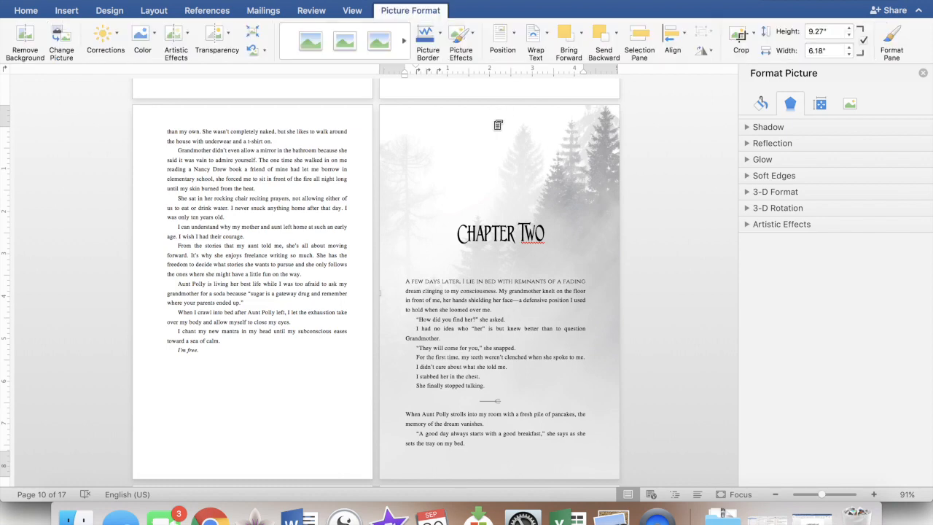
{"action": "left_click", "coordinate": [923, 73]}
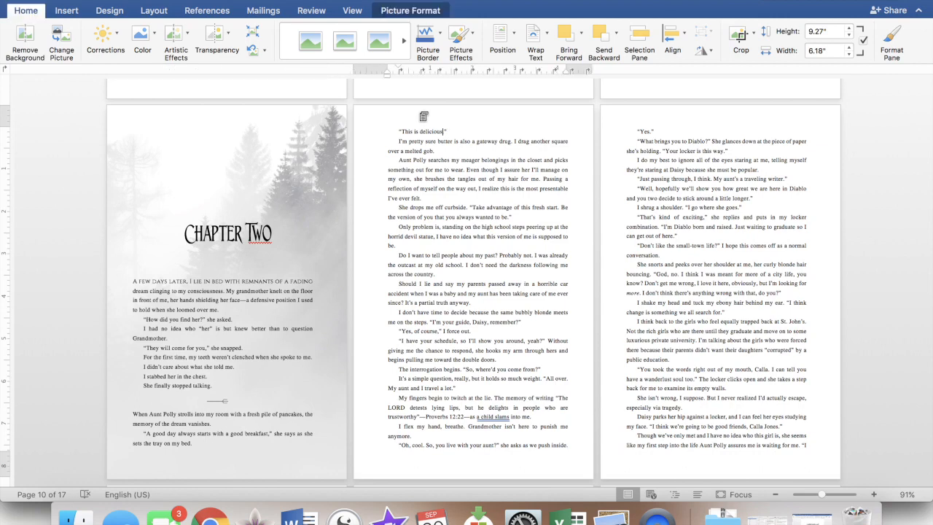
{"action": "double_click", "coordinate": [268, 120]}
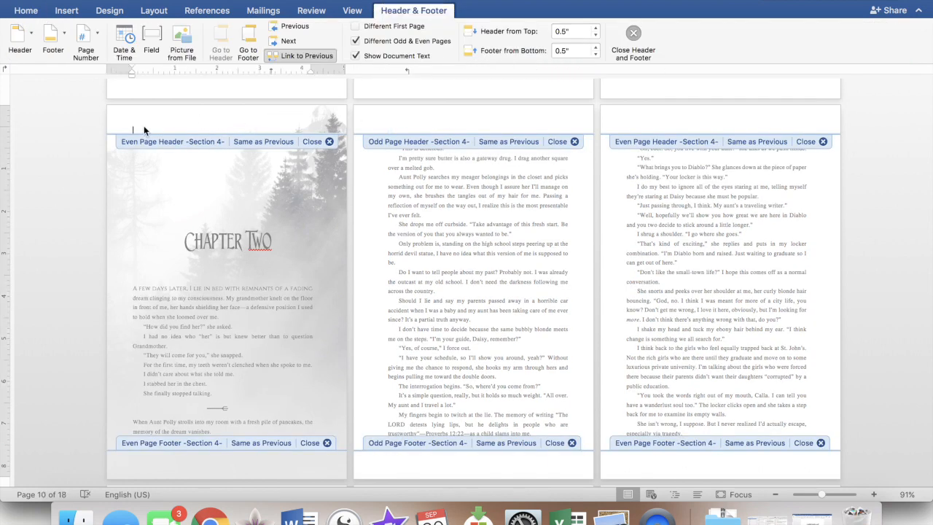
{"action": "left_click", "coordinate": [395, 28]}
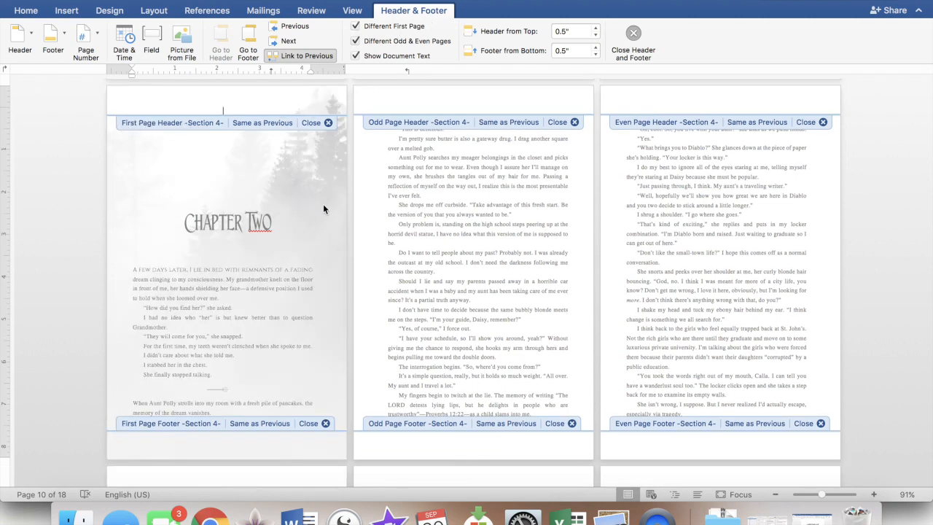
Turn on a different first page for the headers and footers of Sections 1 and 2 on the two blank opening pages.
{"action": "scroll", "coordinate": [323, 210], "scroll_direction": "up", "scroll_amount": 15}
{"action": "left_click", "coordinate": [191, 103]}
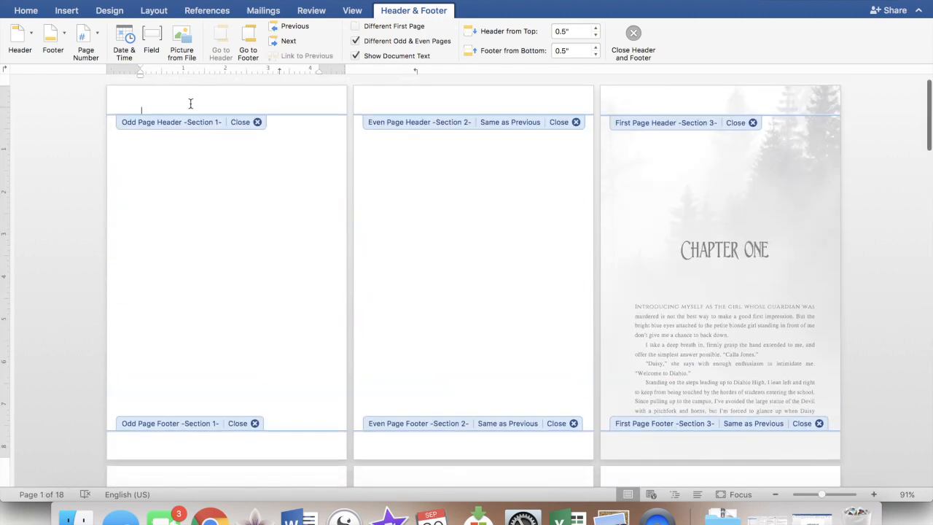
{"action": "left_click", "coordinate": [356, 26]}
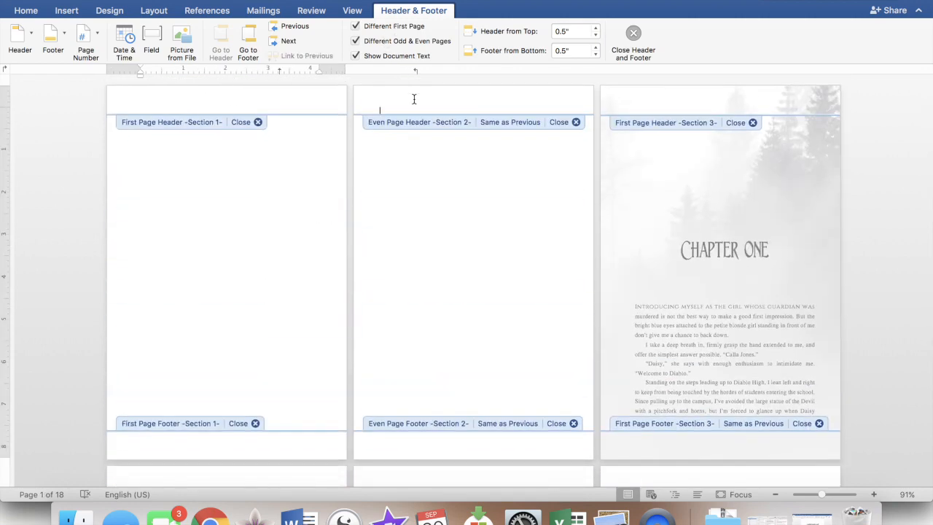
{"action": "left_click", "coordinate": [413, 27]}
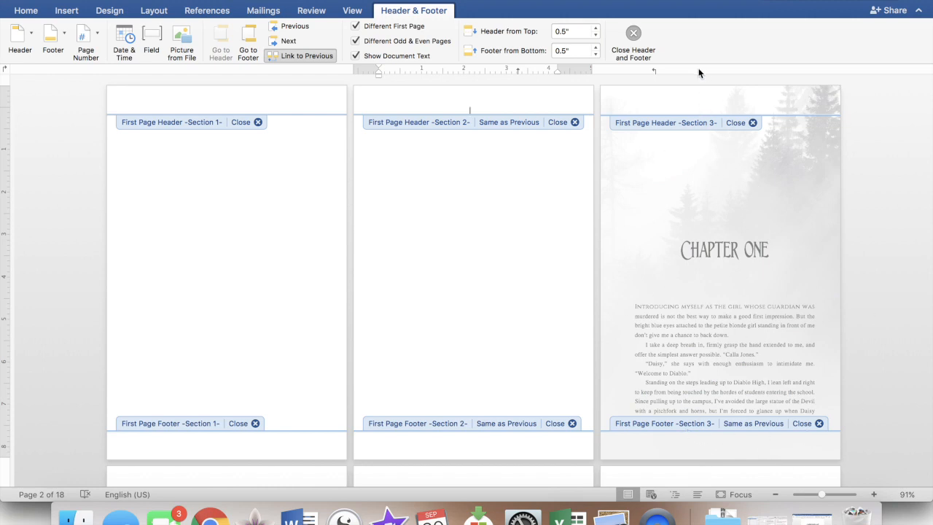
{"action": "key", "text": "Left"}
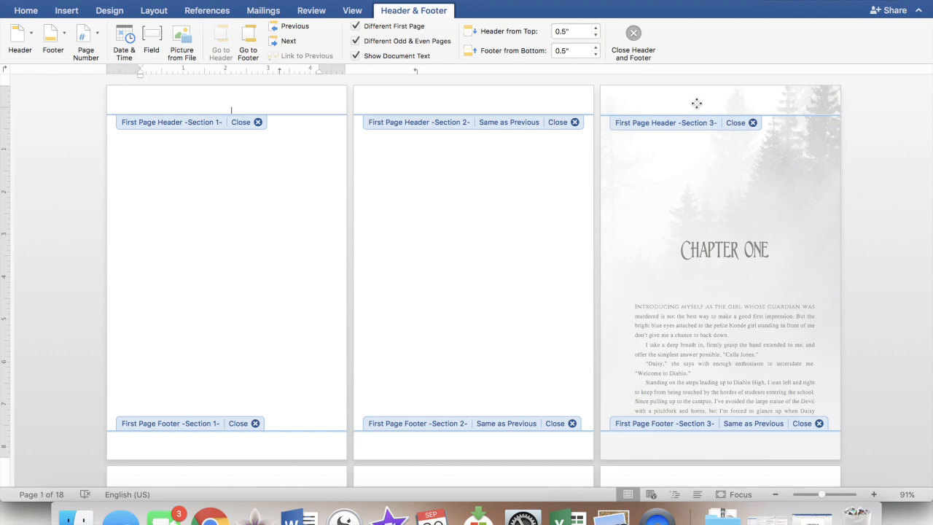
Set Section 2's header distance to 0.4" from the top and its footer distance to 0.3" from the bottom.
{"action": "double_click", "coordinate": [696, 102]}
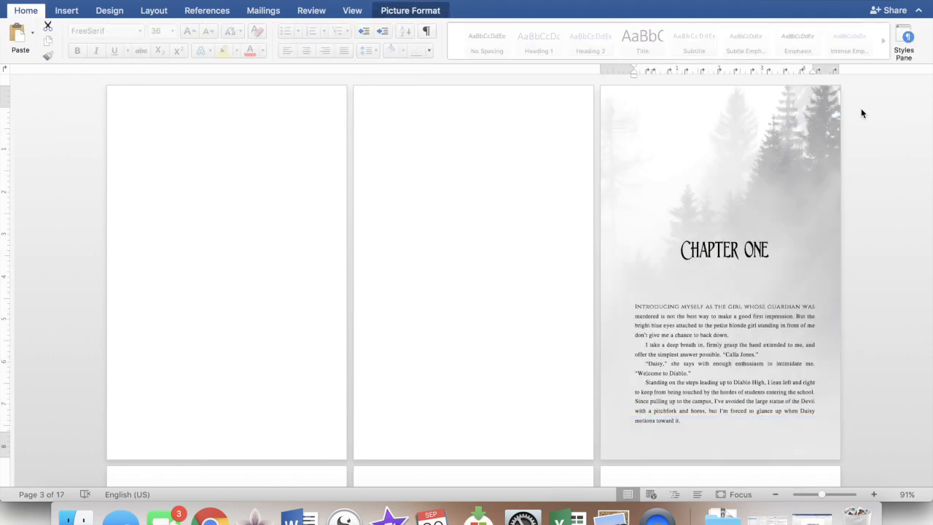
{"action": "double_click", "coordinate": [521, 100]}
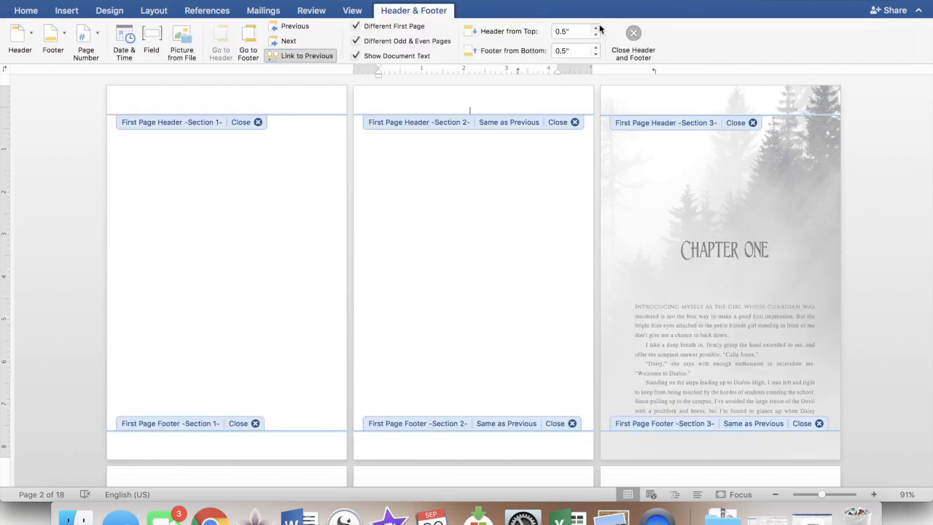
{"action": "left_click", "coordinate": [595, 28]}
{"action": "left_click", "coordinate": [596, 34]}
{"action": "left_click", "coordinate": [596, 34]}
{"action": "left_click", "coordinate": [596, 56]}
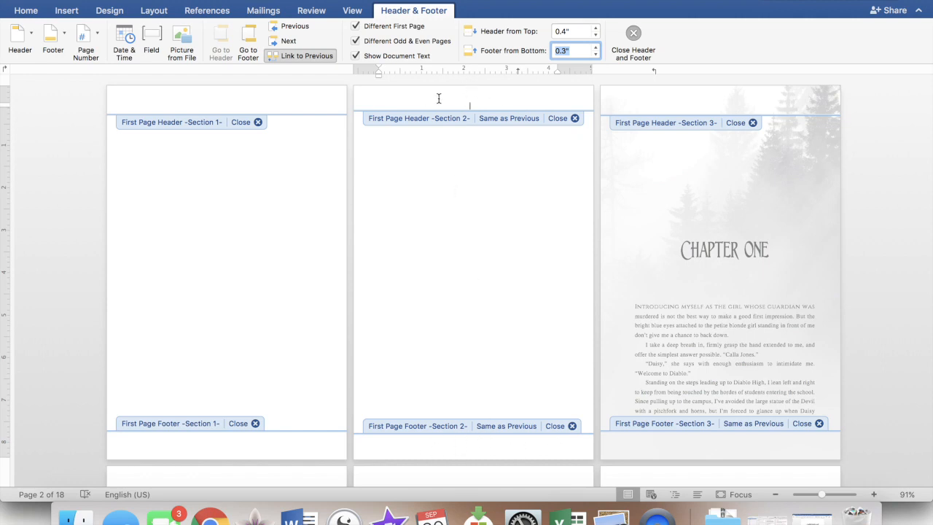
Set Section 3's header distance to 0.4" from the top and its footer distance to 0.3" from the bottom.
{"action": "scroll", "coordinate": [511, 303], "scroll_direction": "down", "scroll_amount": 5}
{"action": "left_click", "coordinate": [511, 293]}
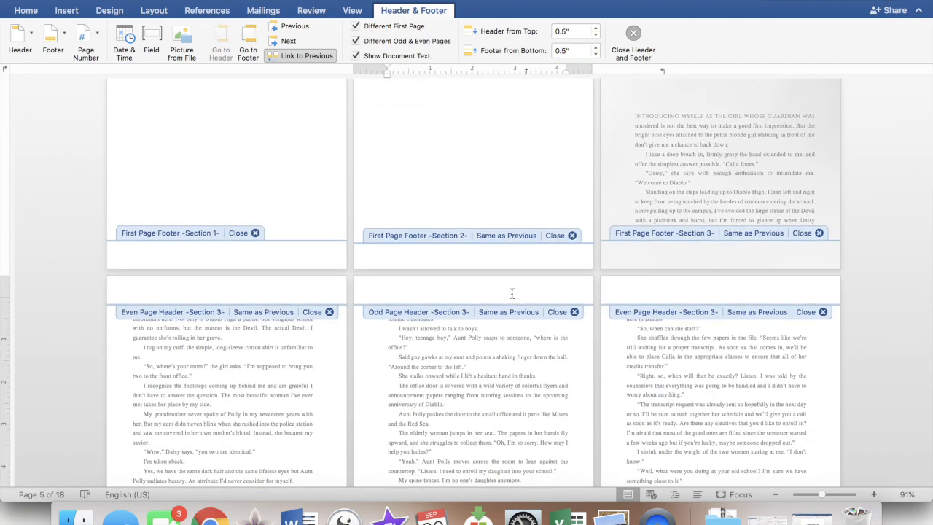
{"action": "scroll", "coordinate": [643, 111], "scroll_direction": "up", "scroll_amount": 1}
{"action": "left_click", "coordinate": [595, 36]}
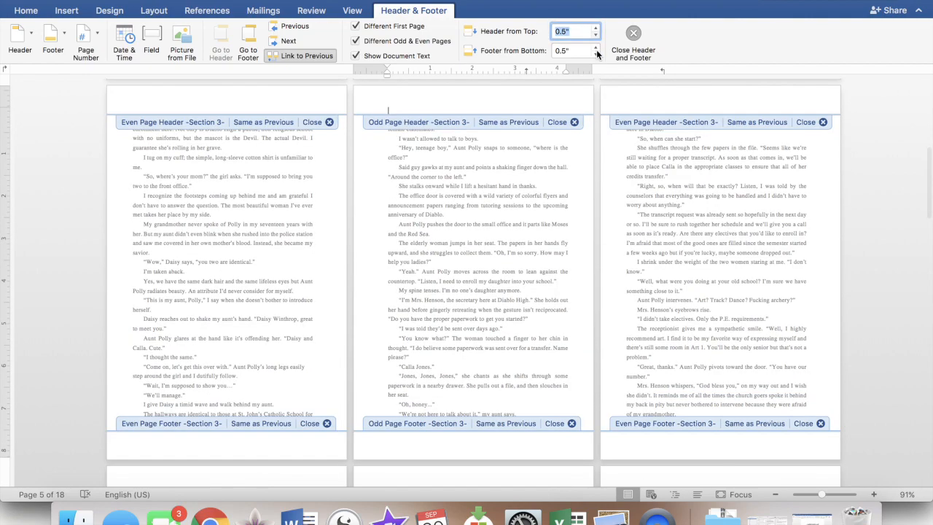
{"action": "left_click", "coordinate": [596, 53]}
{"action": "left_click", "coordinate": [596, 52]}
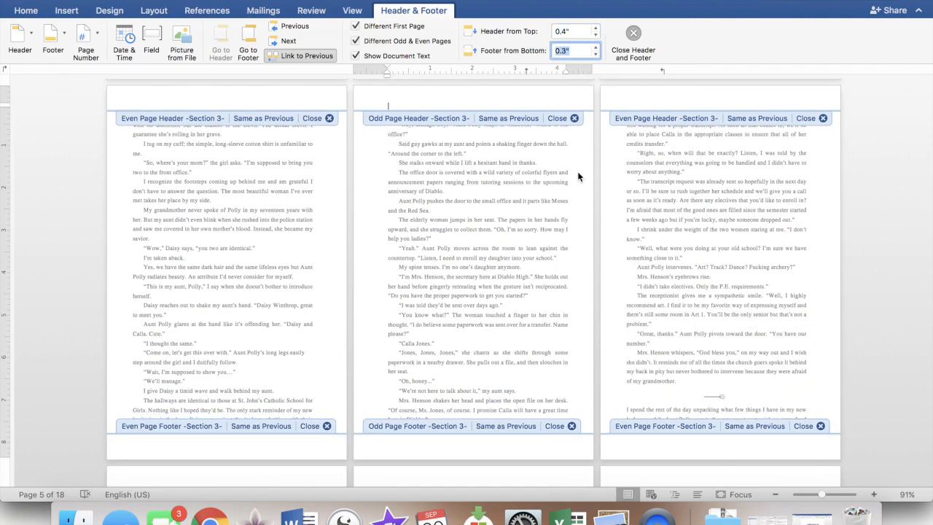
Set Section 4's header distance to 0.4" and footer distance to 0.3", and return to the body text.
{"action": "scroll", "coordinate": [577, 173], "scroll_direction": "down", "scroll_amount": 10}
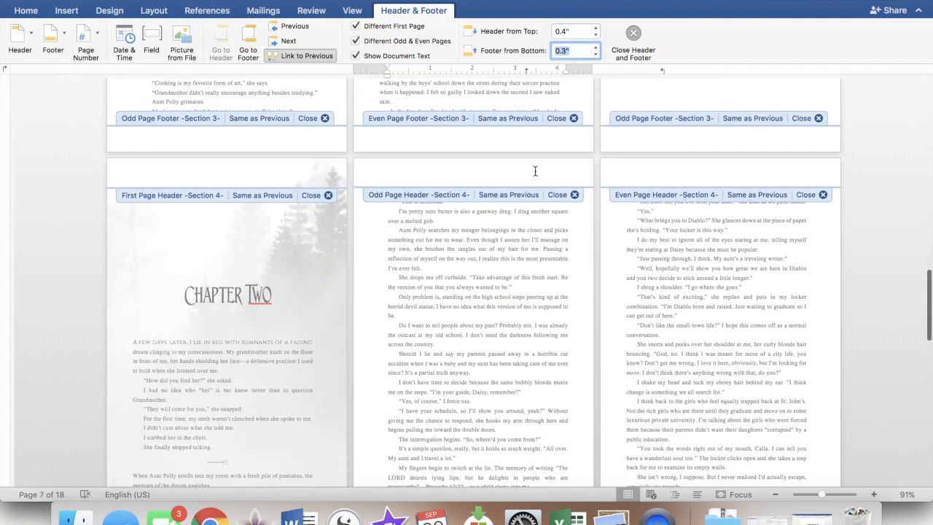
{"action": "left_click", "coordinate": [535, 171]}
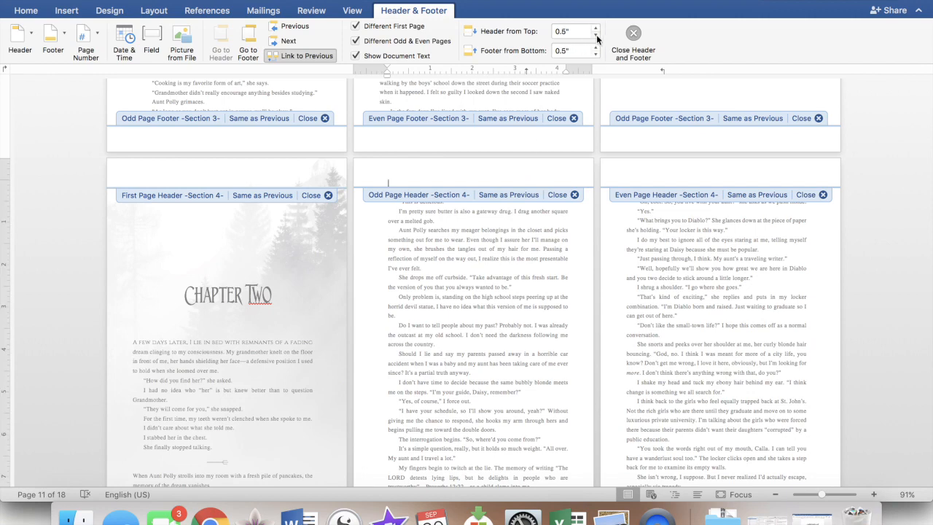
{"action": "left_click", "coordinate": [596, 36]}
{"action": "left_click", "coordinate": [596, 36]}
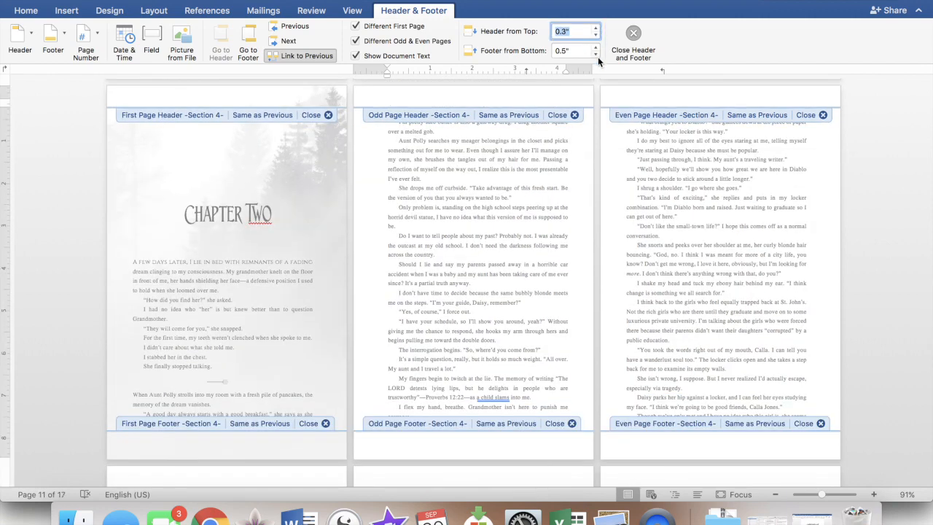
{"action": "left_click", "coordinate": [598, 55]}
{"action": "left_click", "coordinate": [598, 55]}
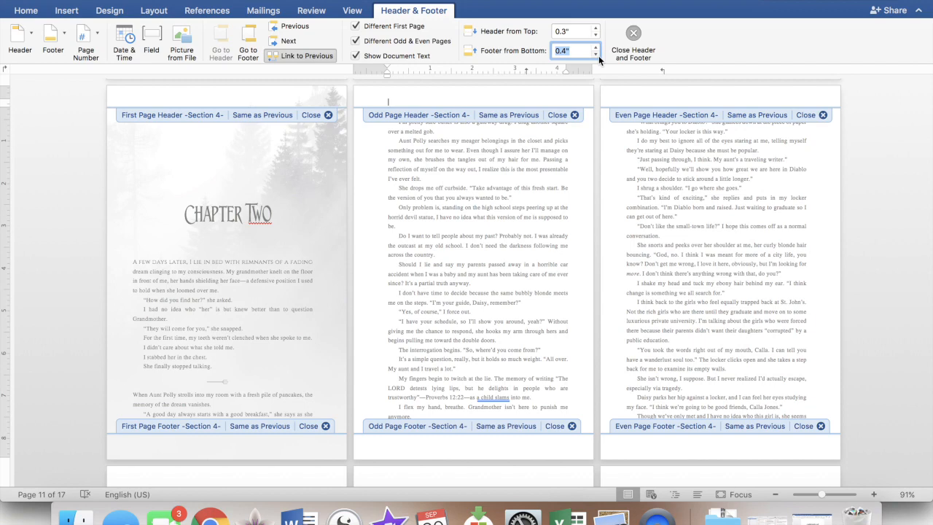
{"action": "double_click", "coordinate": [486, 203]}
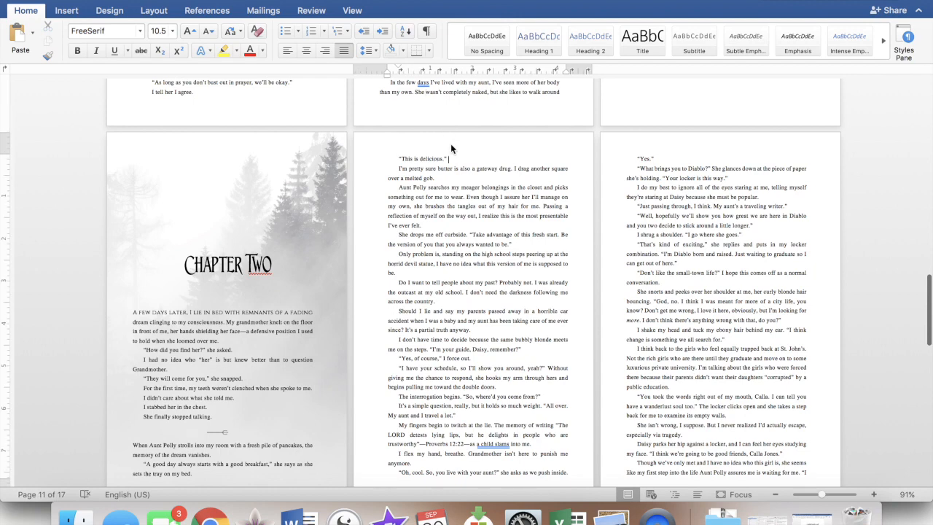
Open the headers for editing and examine the first, odd and even page header and footer areas across all sections.
{"action": "double_click", "coordinate": [450, 143]}
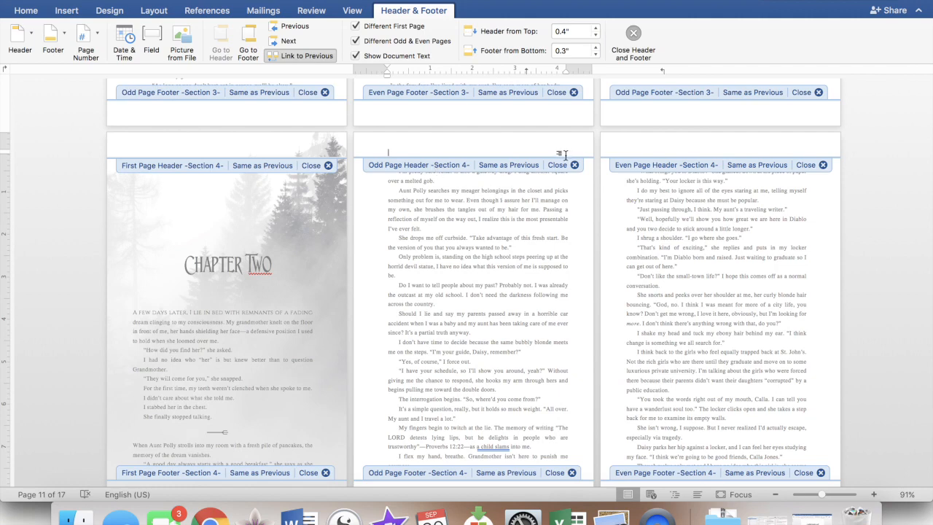
{"action": "scroll", "coordinate": [443, 176], "scroll_direction": "up", "scroll_amount": 5}
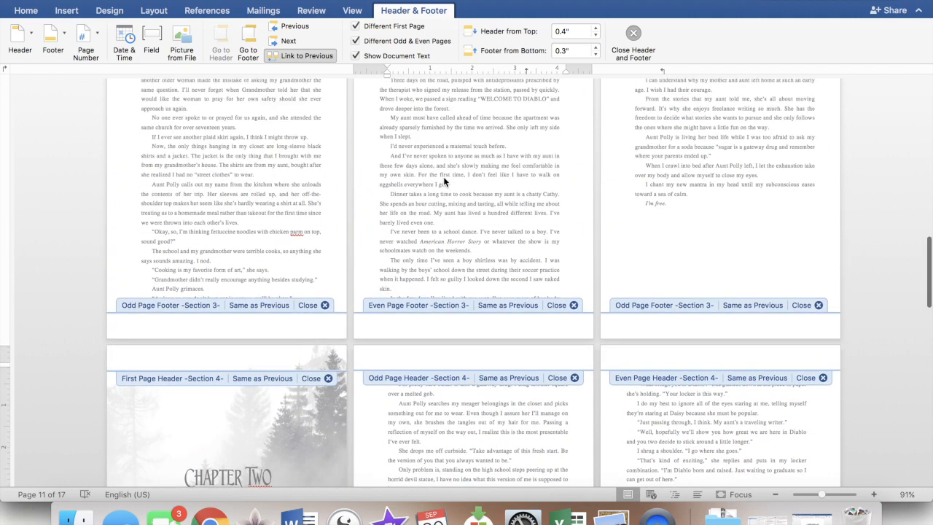
{"action": "scroll", "coordinate": [443, 176], "scroll_direction": "up", "scroll_amount": 5}
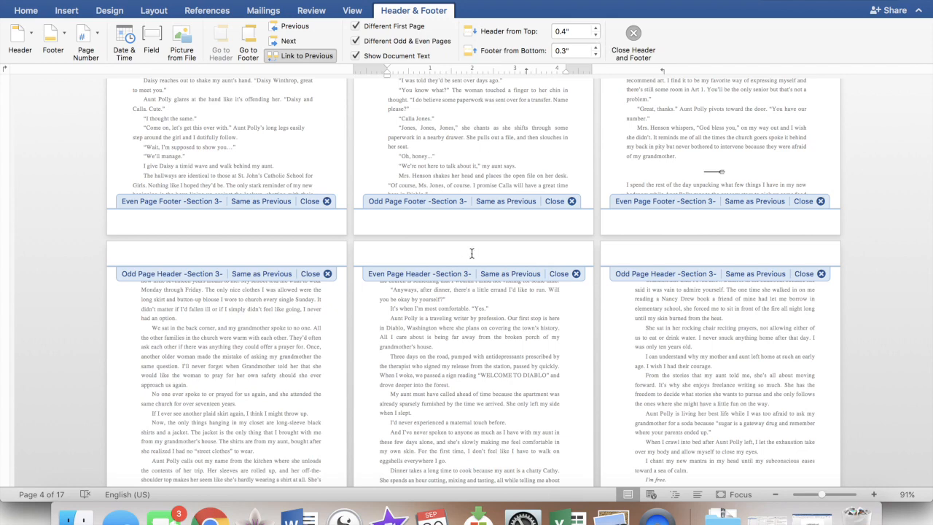
{"action": "scroll", "coordinate": [472, 253], "scroll_direction": "down", "scroll_amount": 4}
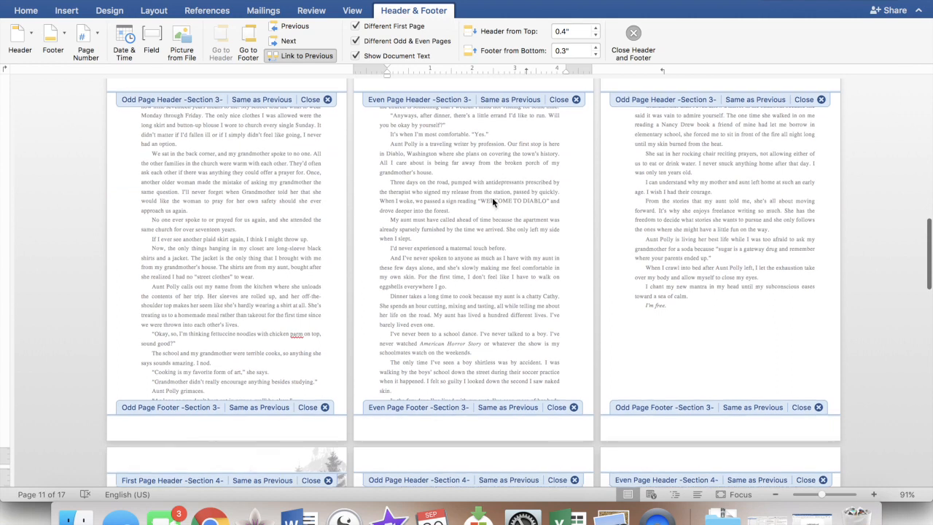
{"action": "scroll", "coordinate": [492, 198], "scroll_direction": "up", "scroll_amount": 1}
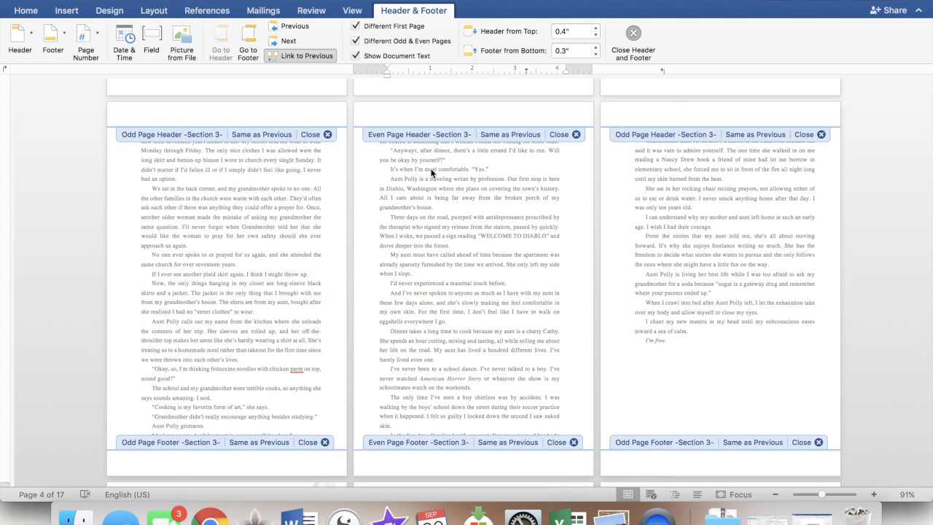
{"action": "left_click", "coordinate": [455, 465]}
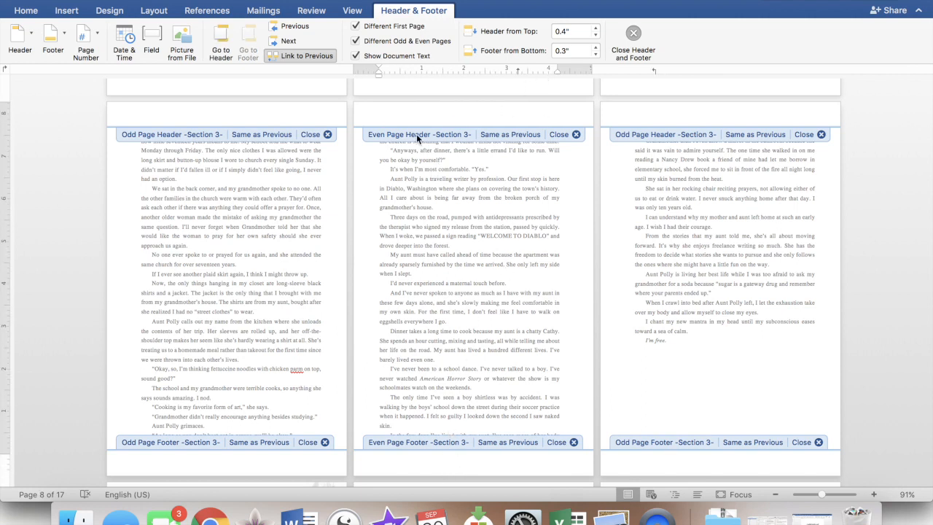
{"action": "scroll", "coordinate": [460, 143], "scroll_direction": "up", "scroll_amount": 10}
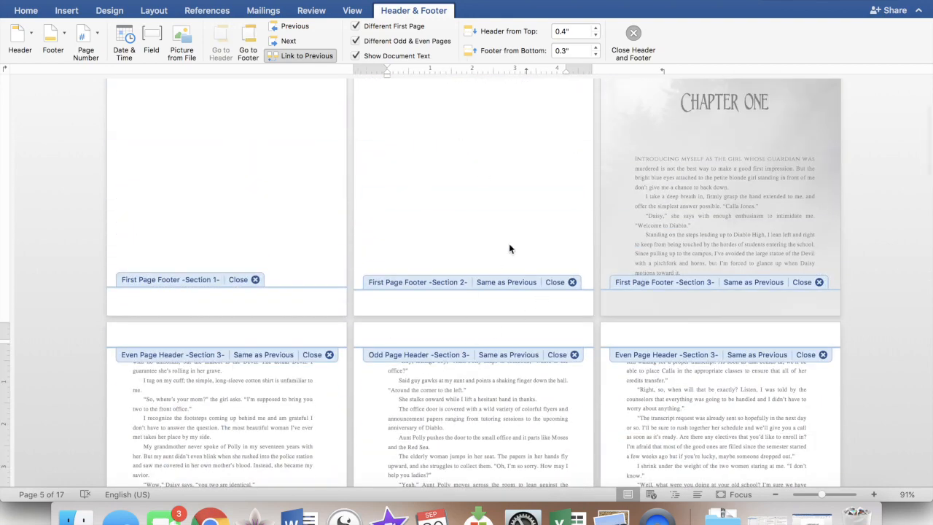
{"action": "scroll", "coordinate": [517, 225], "scroll_direction": "up", "scroll_amount": 3}
{"action": "scroll", "coordinate": [517, 230], "scroll_direction": "down", "scroll_amount": 2}
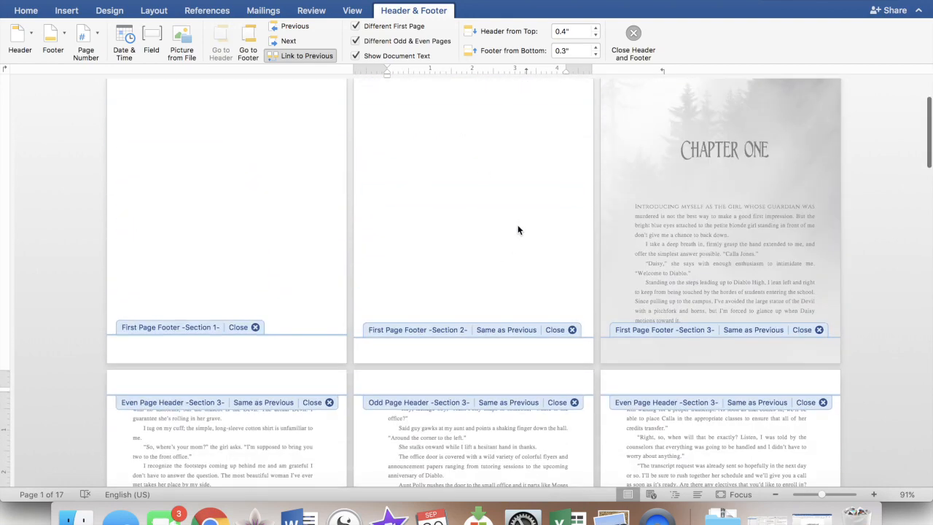
{"action": "scroll", "coordinate": [235, 366], "scroll_direction": "down", "scroll_amount": 2}
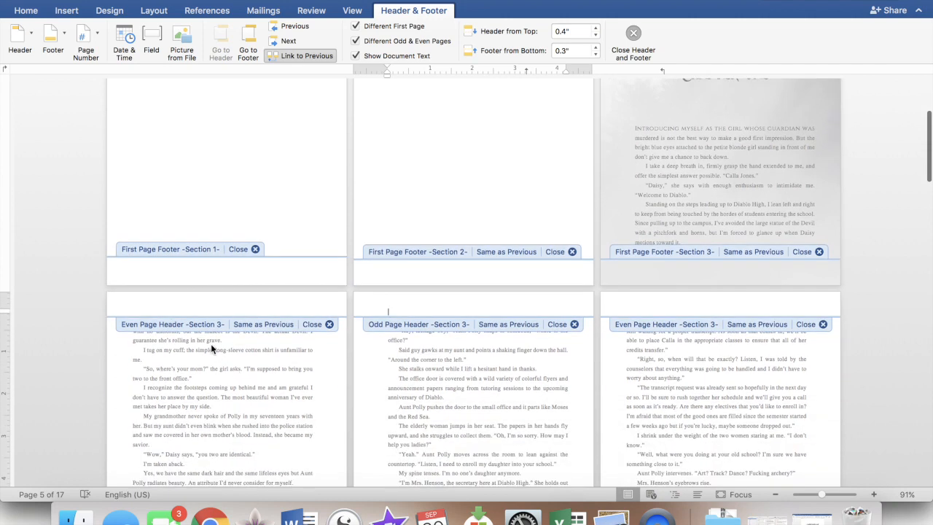
Add the centered title "The Devil's Heir" to Section 3's even page header in the Cinzel font.
{"action": "left_click", "coordinate": [218, 303]}
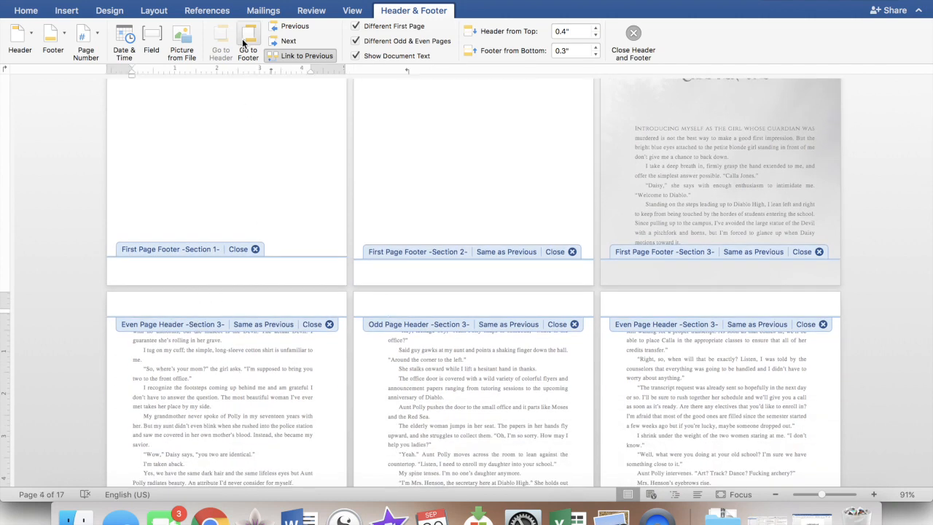
{"action": "left_click", "coordinate": [26, 11]}
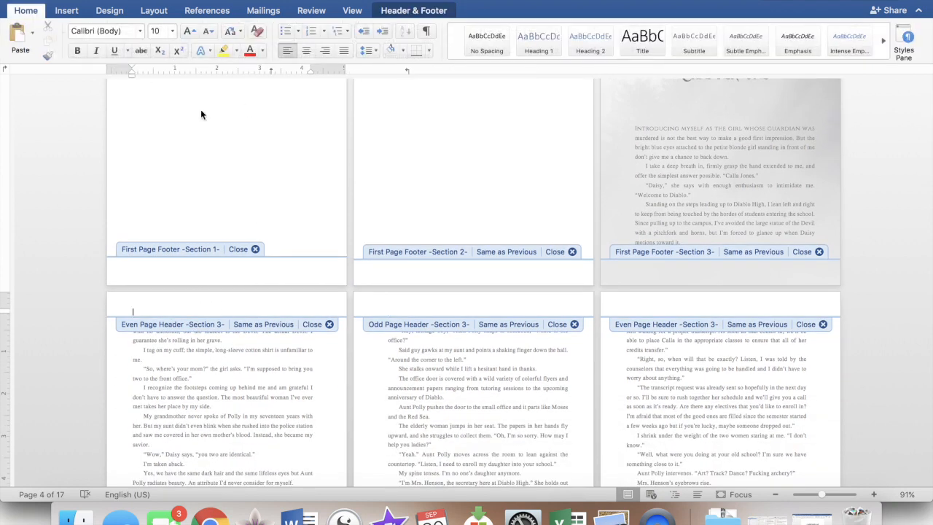
{"action": "left_click", "coordinate": [307, 52]}
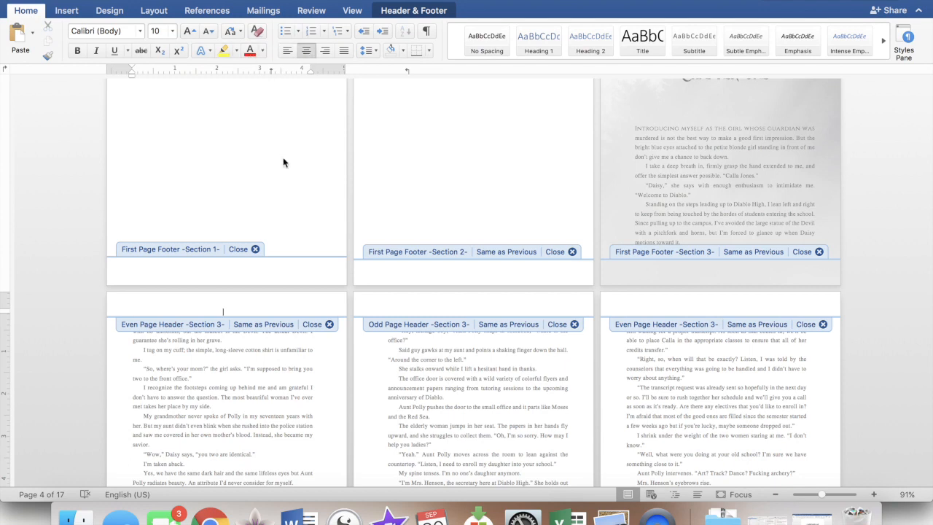
{"action": "type", "text": "The Devil's Heir"}
{"action": "triple_click", "coordinate": [225, 309]}
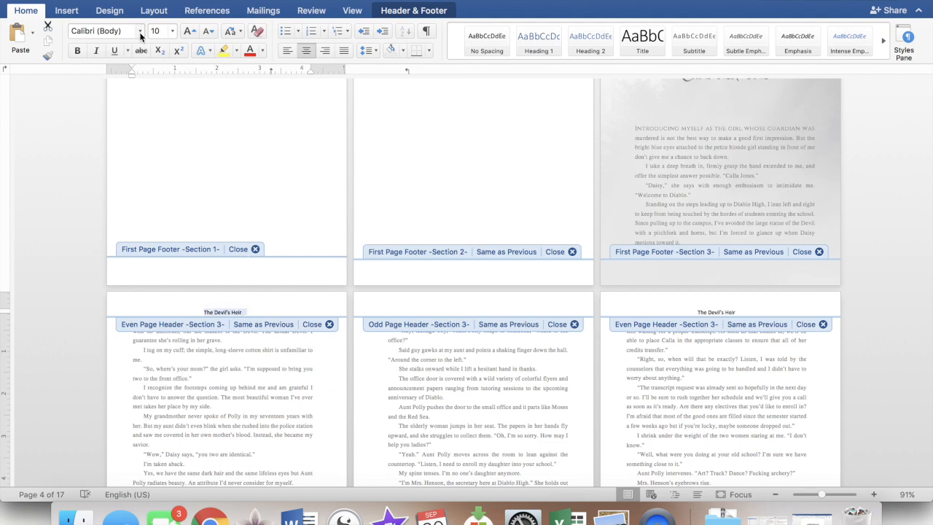
{"action": "left_click", "coordinate": [140, 30]}
{"action": "left_click", "coordinate": [118, 133]}
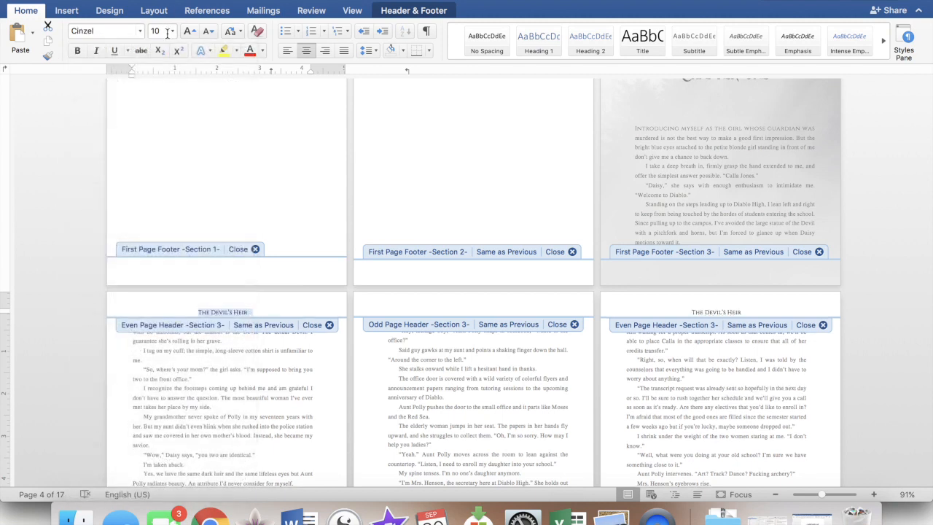
{"action": "left_click", "coordinate": [250, 310]}
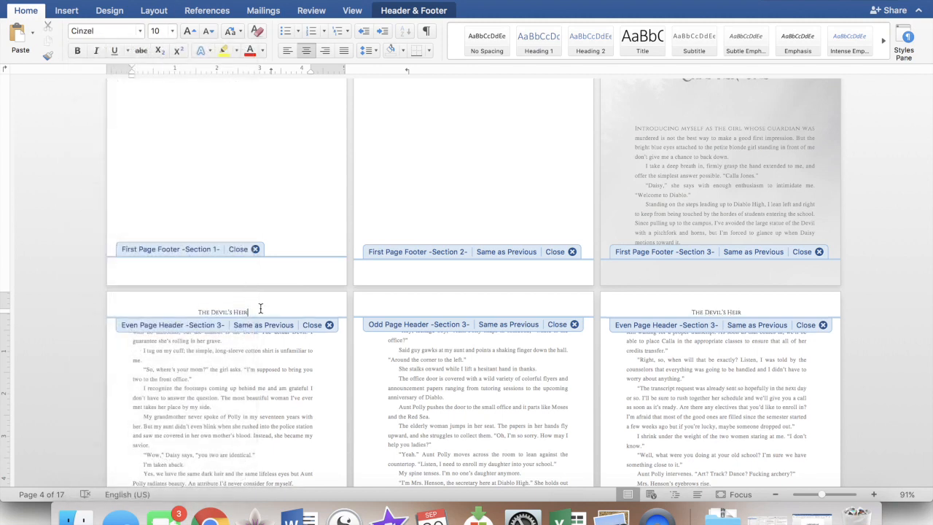
Add the author's full name, centered and in the Cinzel font, to Section 3's odd page header.
{"action": "left_click", "coordinate": [424, 315]}
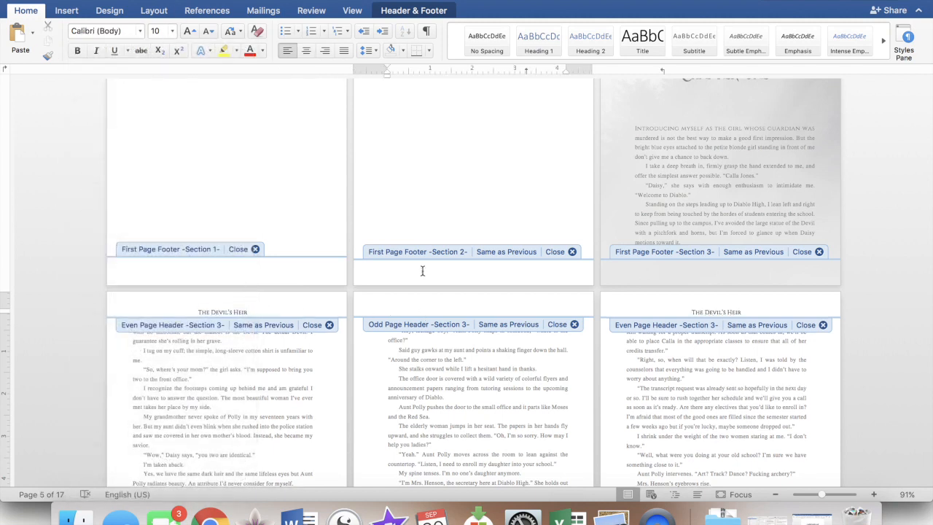
{"action": "left_click", "coordinate": [307, 50]}
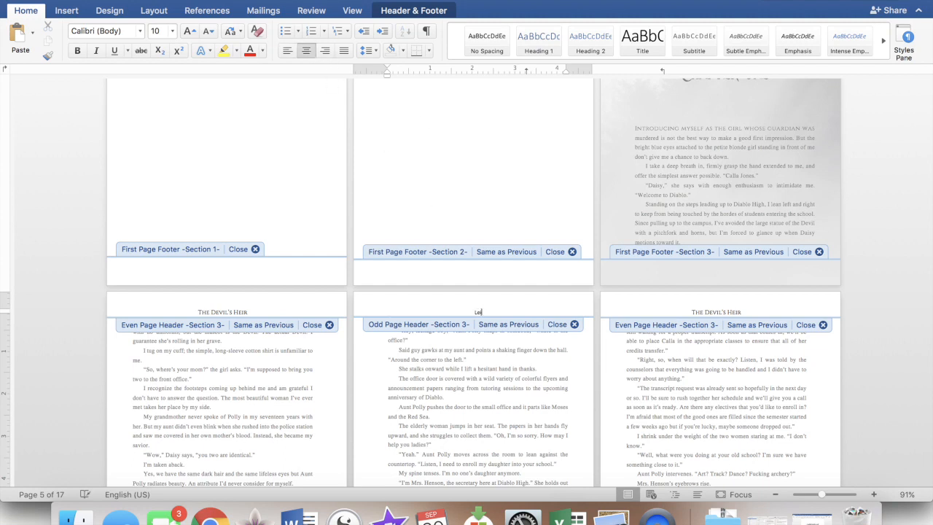
{"action": "type", "text": "Leilani Lopez"}
{"action": "left_click_drag", "start_coordinate": [494, 312], "coordinate": [465, 311]}
{"action": "left_click", "coordinate": [140, 31]}
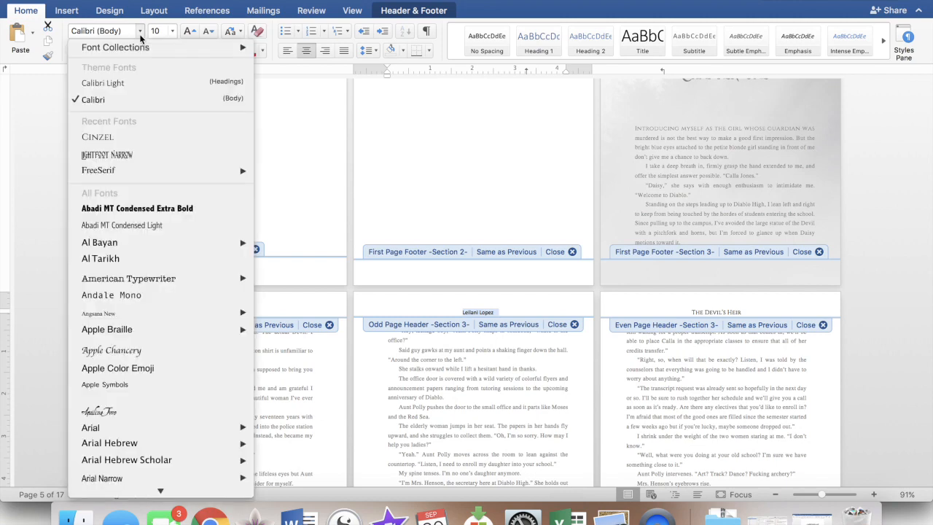
{"action": "left_click", "coordinate": [117, 139]}
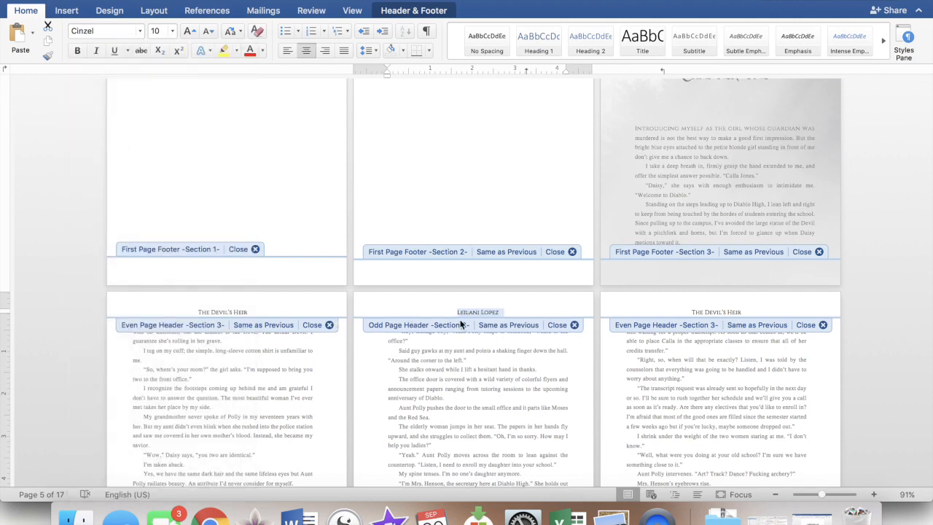
Check the title and author headers on the odd, even and chapter opening pages from Section 1 through Section 4.
{"action": "scroll", "coordinate": [461, 324], "scroll_direction": "up", "scroll_amount": 5}
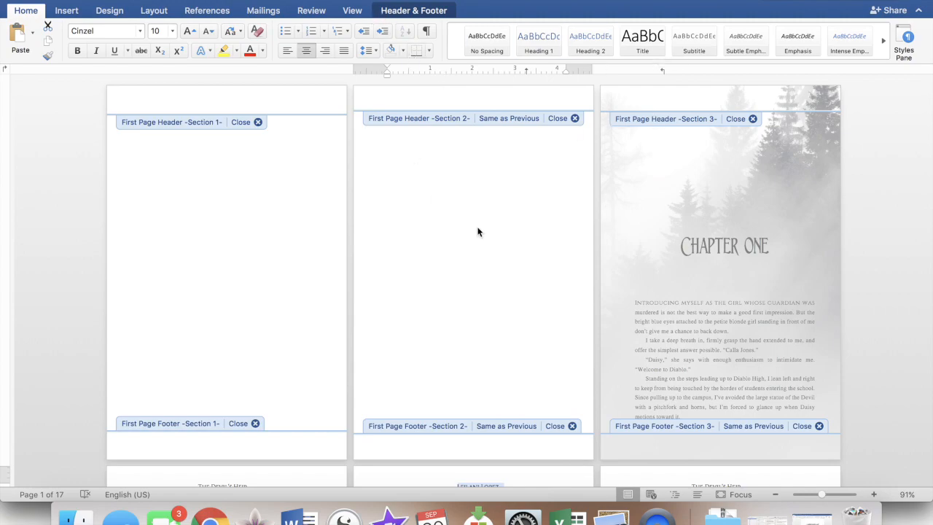
{"action": "scroll", "coordinate": [477, 231], "scroll_direction": "down", "scroll_amount": 6}
{"action": "scroll", "coordinate": [478, 232], "scroll_direction": "down", "scroll_amount": 10}
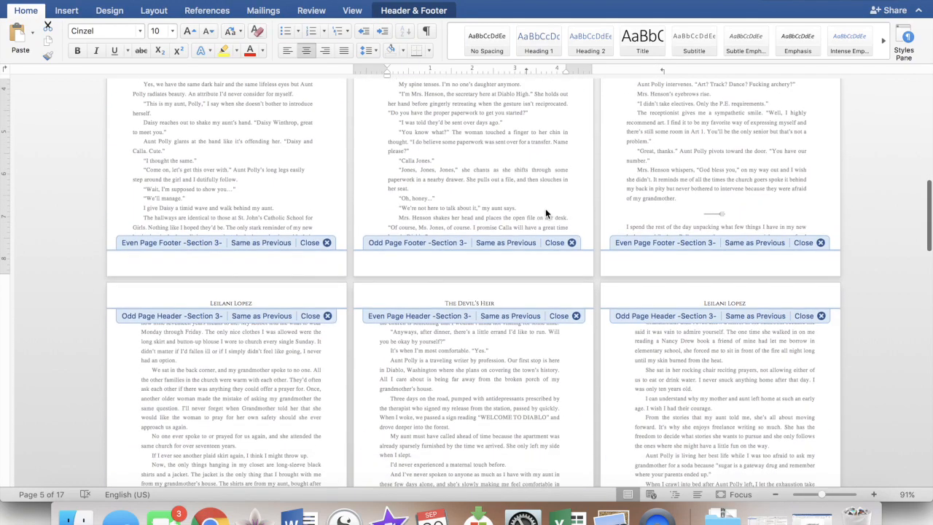
{"action": "scroll", "coordinate": [545, 209], "scroll_direction": "down", "scroll_amount": 15}
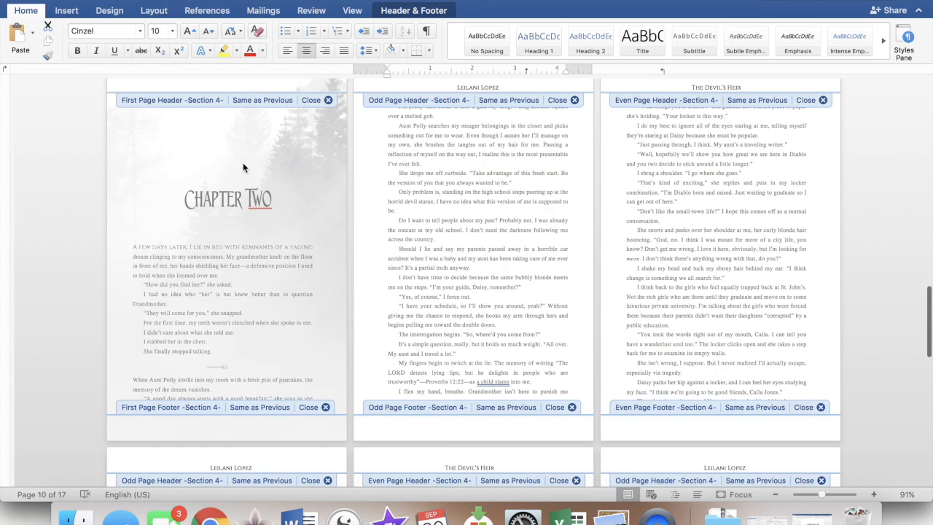
{"action": "scroll", "coordinate": [219, 131], "scroll_direction": "up", "scroll_amount": 1}
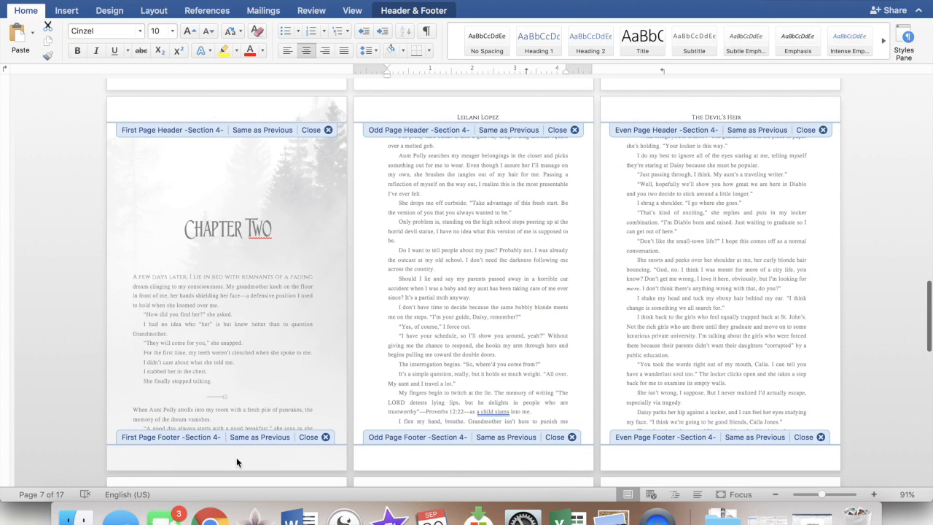
{"action": "scroll", "coordinate": [486, 221], "scroll_direction": "up", "scroll_amount": 2}
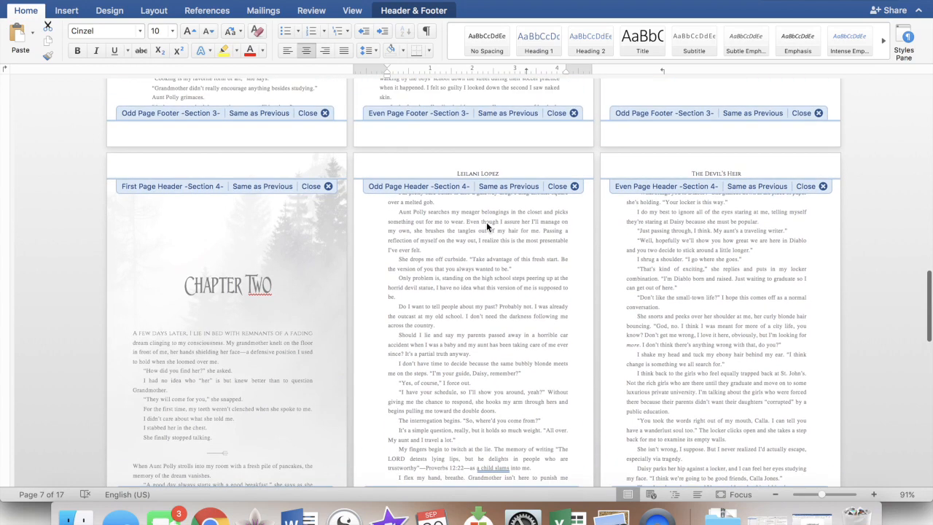
Insert page numbers with Inside alignment into the header from Section 3's even page header, leaving first pages unnumbered.
{"action": "left_click", "coordinate": [519, 171]}
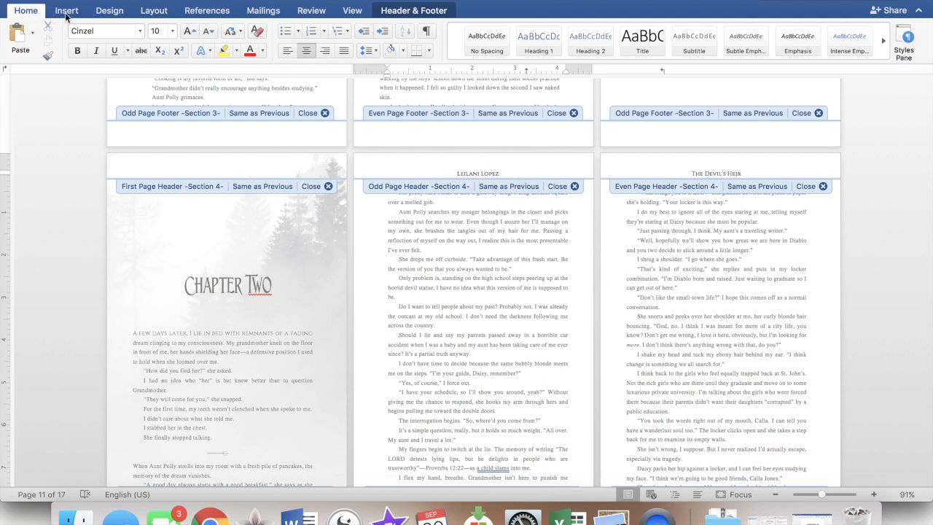
{"action": "left_click", "coordinate": [429, 10]}
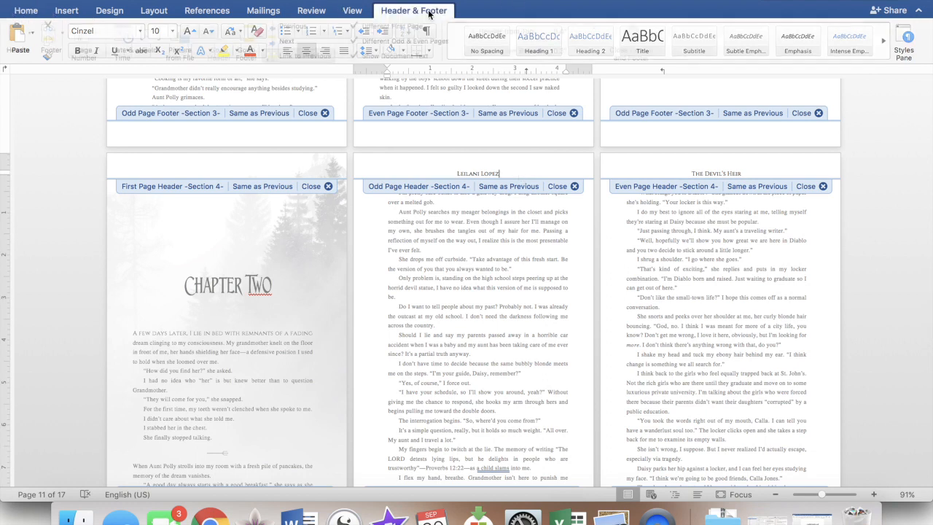
{"action": "left_click", "coordinate": [86, 36]}
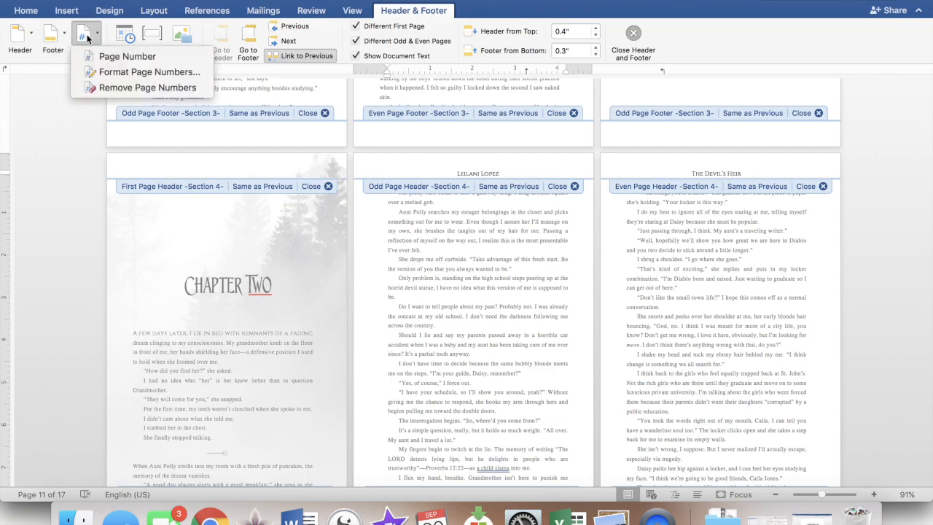
{"action": "scroll", "coordinate": [487, 289], "scroll_direction": "up", "scroll_amount": 10}
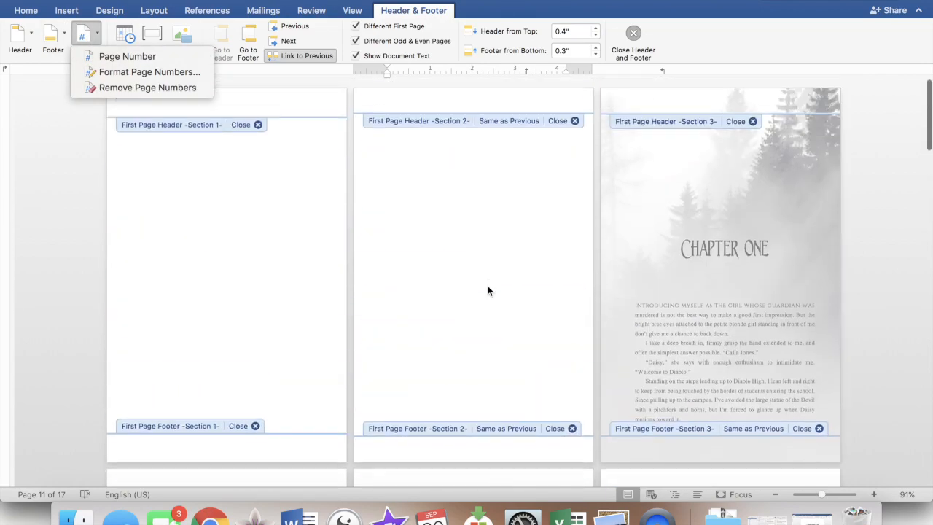
{"action": "scroll", "coordinate": [487, 290], "scroll_direction": "down", "scroll_amount": 5}
{"action": "left_click", "coordinate": [295, 300]}
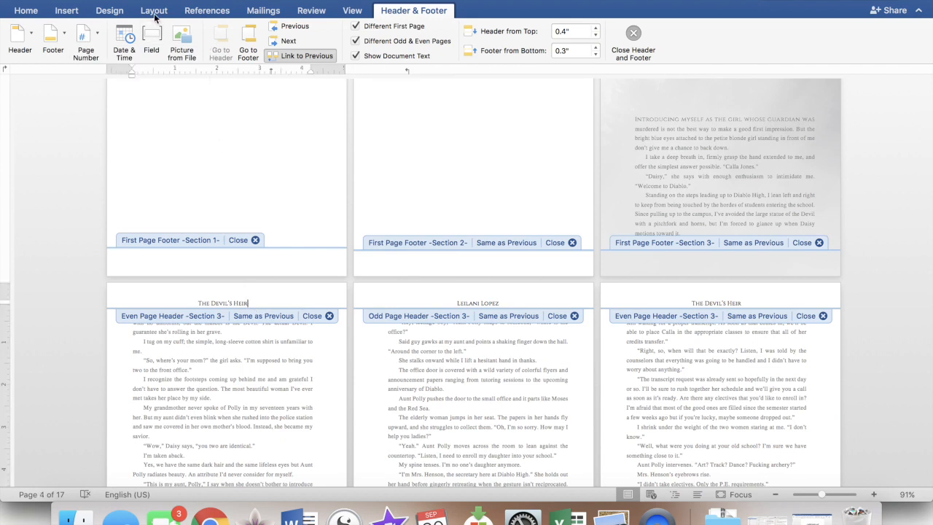
{"action": "left_click", "coordinate": [85, 38]}
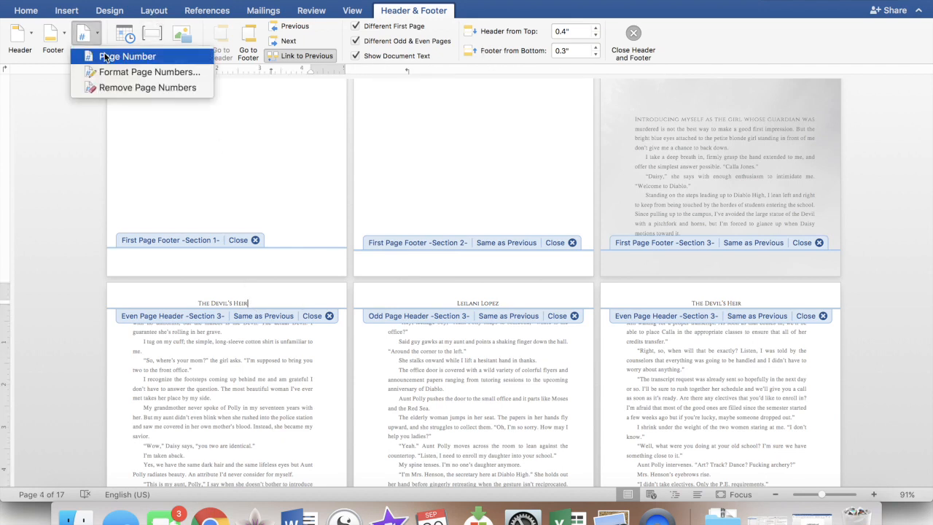
{"action": "left_click", "coordinate": [95, 54]}
{"action": "left_click", "coordinate": [437, 162]}
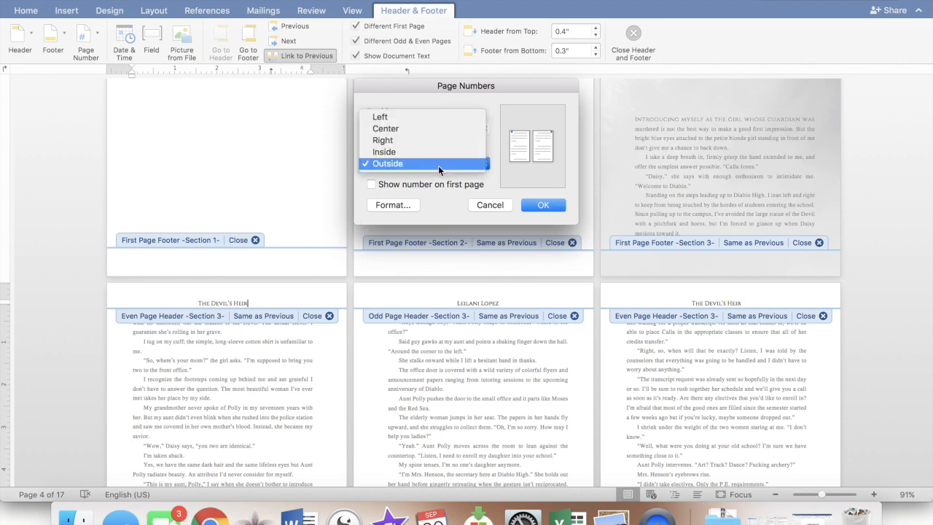
{"action": "left_click", "coordinate": [429, 152]}
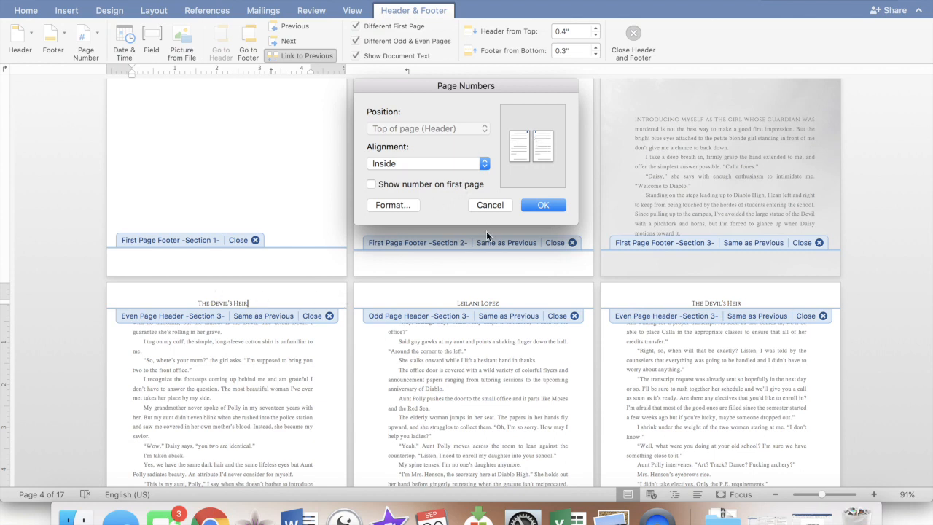
{"action": "left_click", "coordinate": [553, 206]}
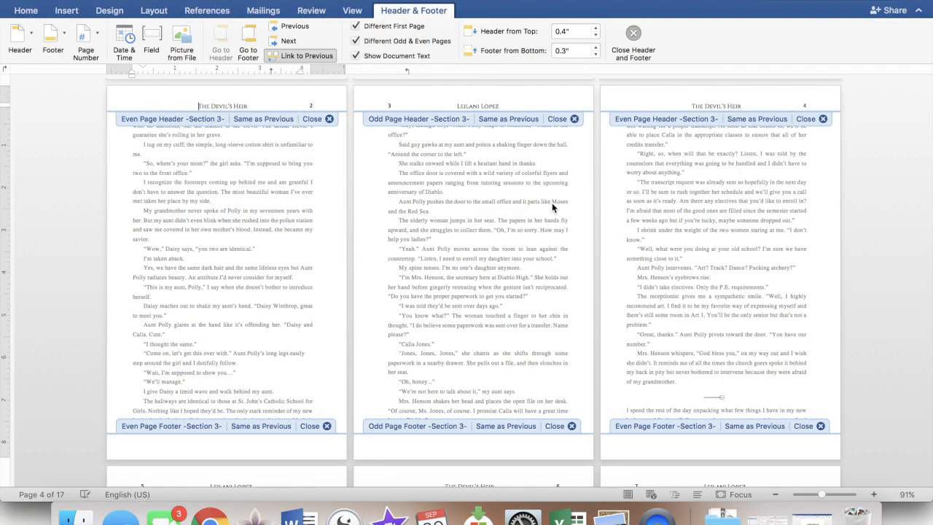
{"action": "scroll", "coordinate": [551, 208], "scroll_direction": "up", "scroll_amount": 5}
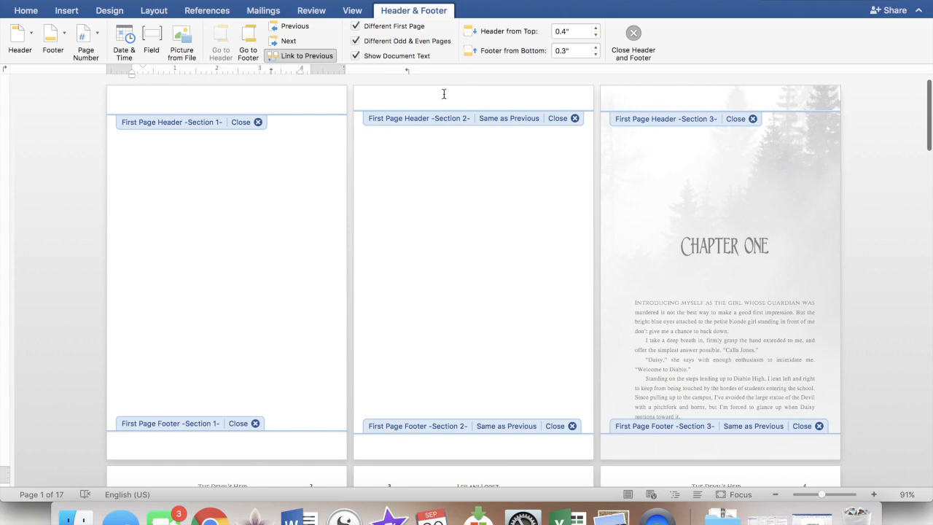
{"action": "scroll", "coordinate": [424, 311], "scroll_direction": "down", "scroll_amount": 8}
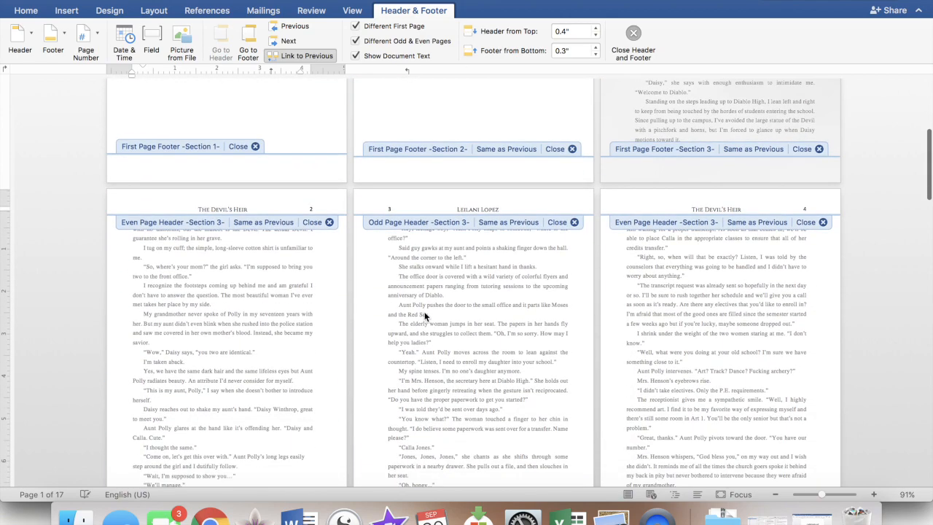
Set the page number in Section 4's odd page header to the FreeSerif font.
{"action": "scroll", "coordinate": [812, 365], "scroll_direction": "down", "scroll_amount": 12}
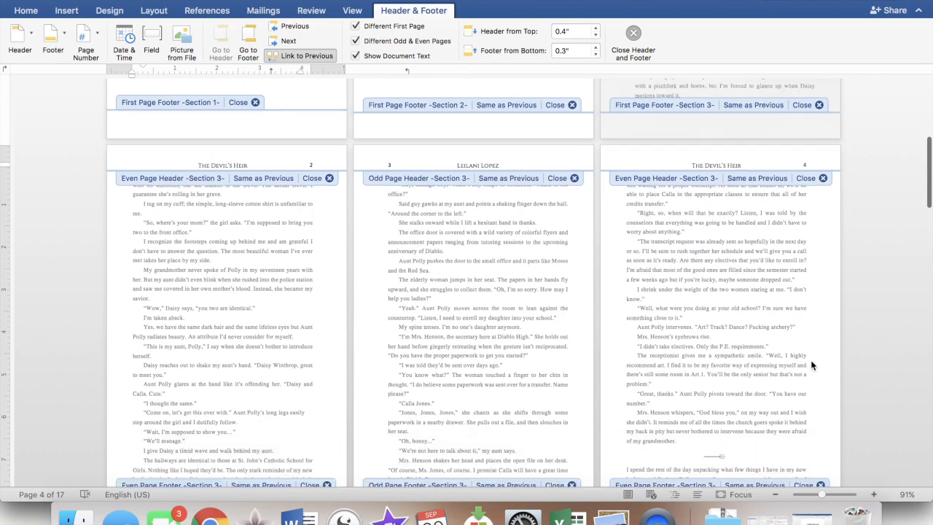
{"action": "scroll", "coordinate": [813, 365], "scroll_direction": "down", "scroll_amount": 6}
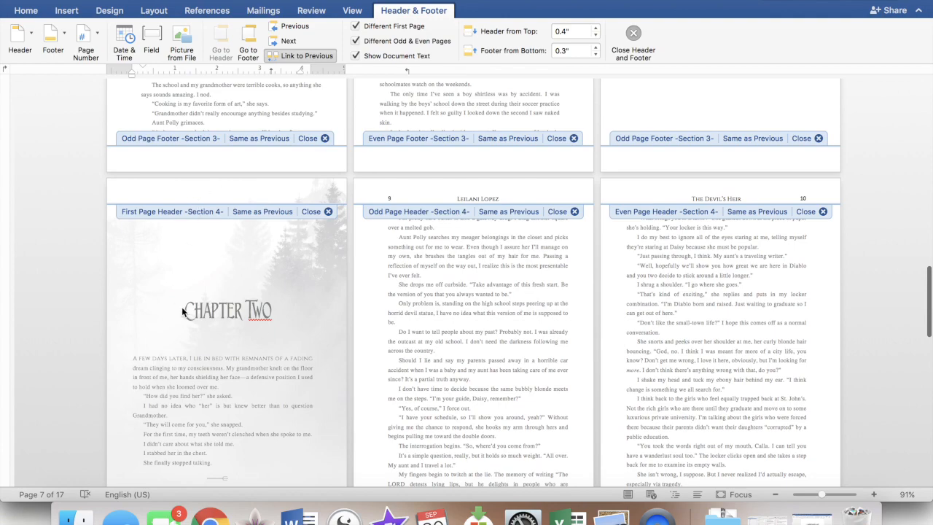
{"action": "scroll", "coordinate": [389, 197], "scroll_direction": "up", "scroll_amount": 5}
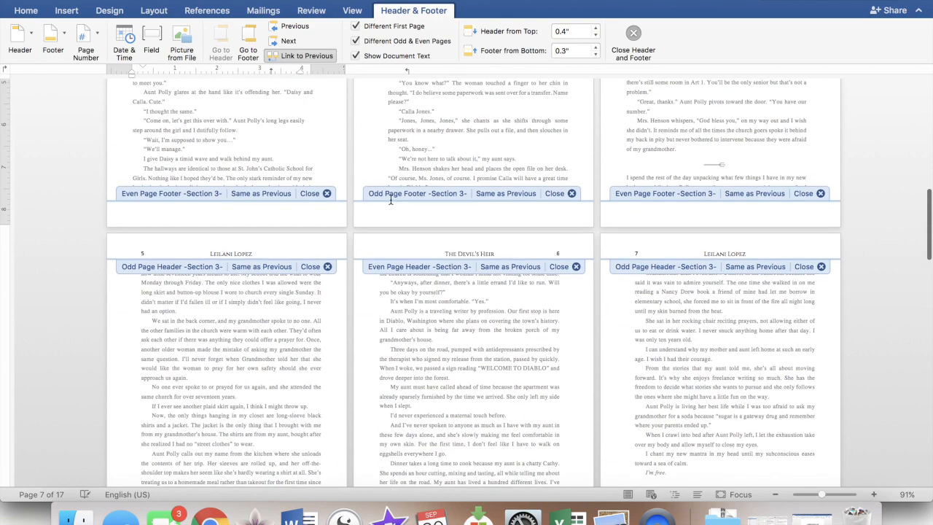
{"action": "scroll", "coordinate": [676, 298], "scroll_direction": "down", "scroll_amount": 2}
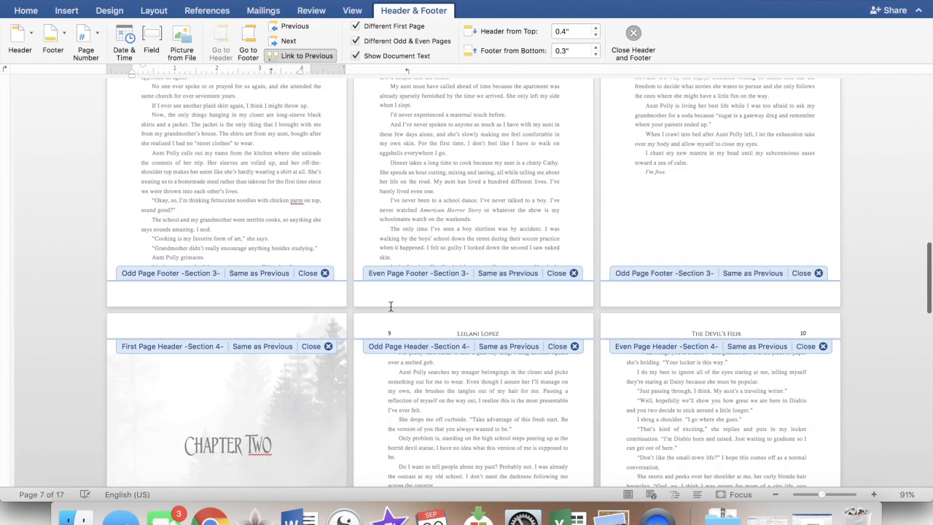
{"action": "left_click", "coordinate": [391, 332]}
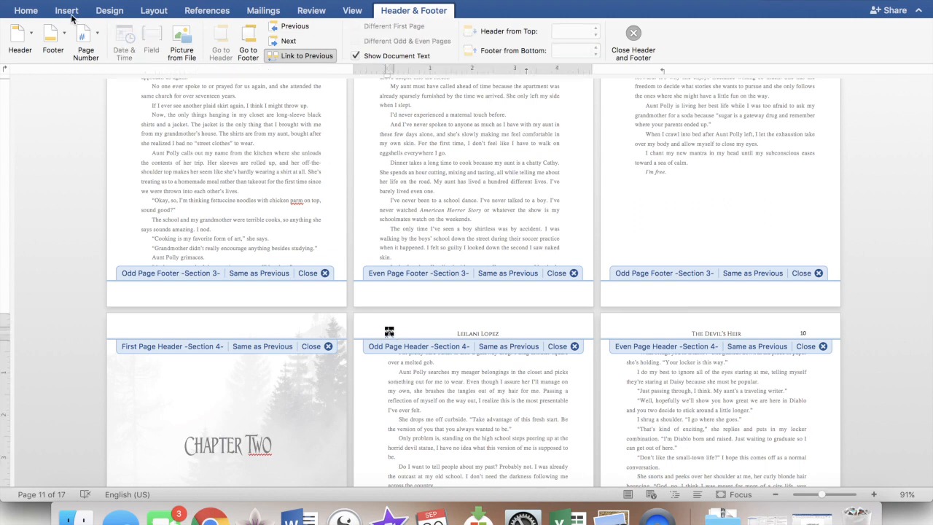
{"action": "left_click", "coordinate": [28, 11]}
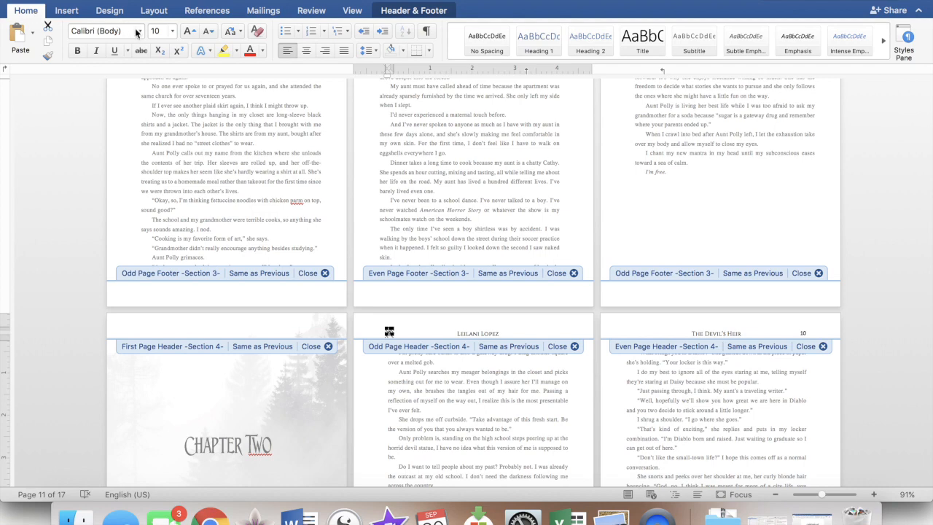
{"action": "left_click", "coordinate": [139, 32]}
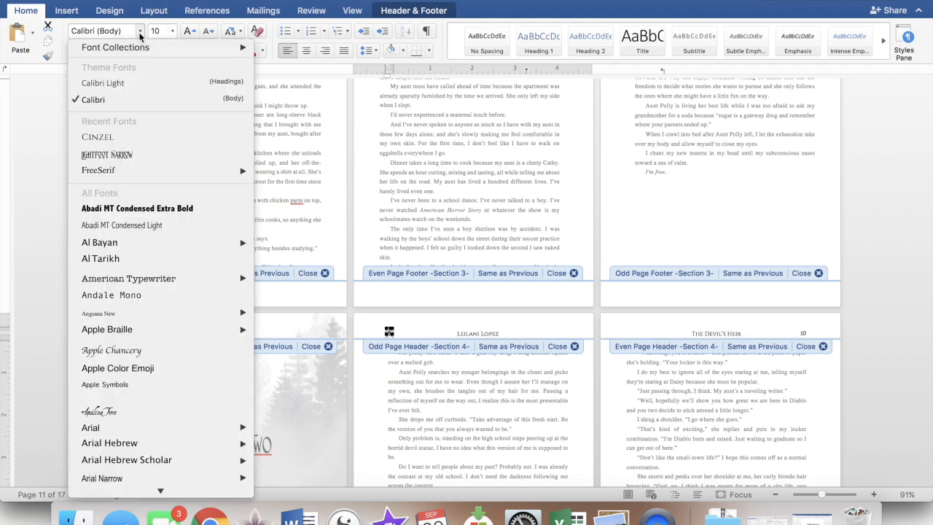
{"action": "left_click", "coordinate": [121, 170]}
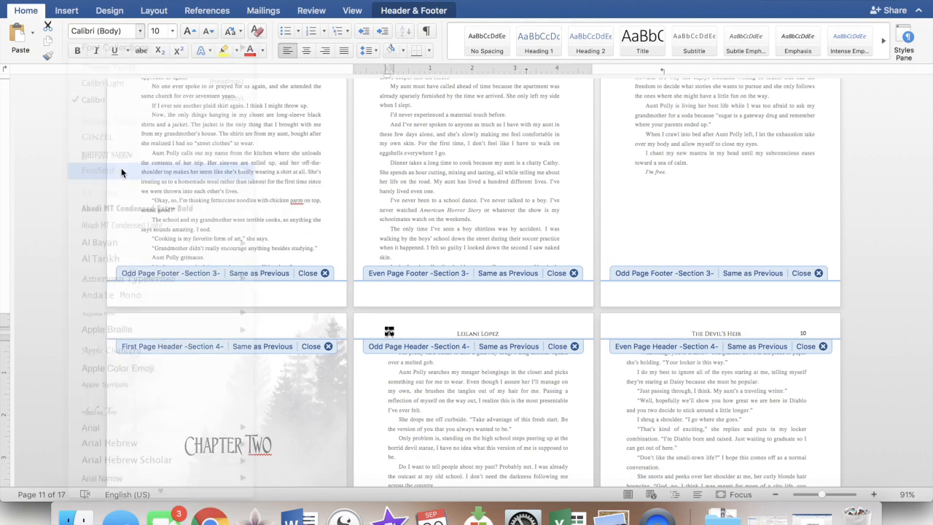
Set the page number in Section 4's even page header to FreeSerif and return to the body text.
{"action": "left_click", "coordinate": [803, 332]}
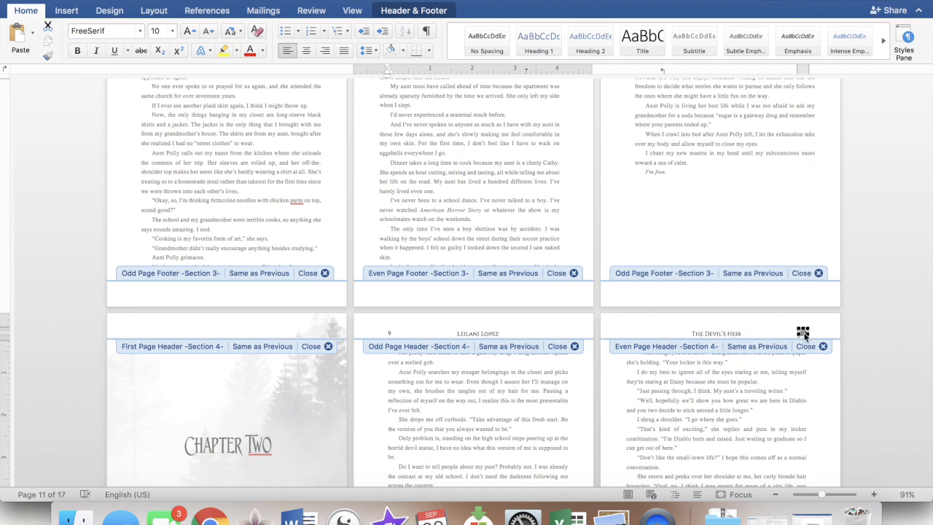
{"action": "left_click", "coordinate": [139, 31]}
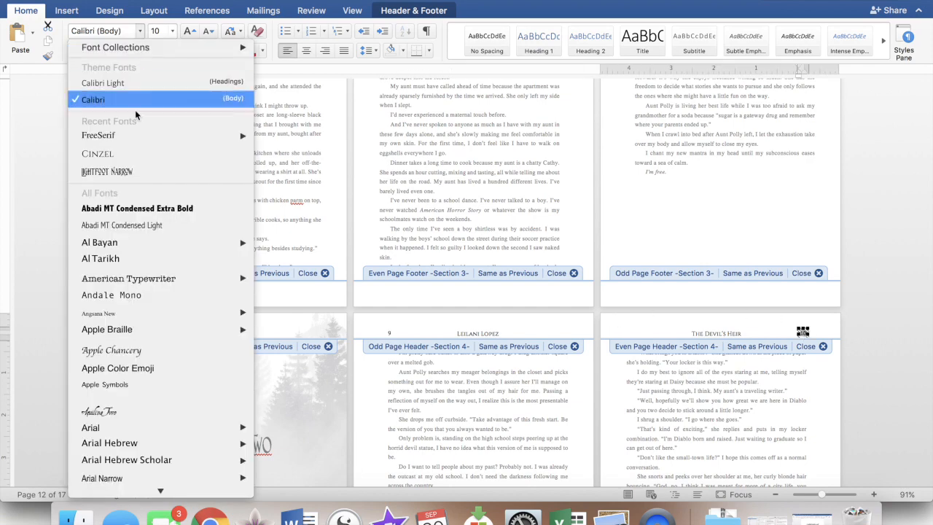
{"action": "left_click", "coordinate": [135, 135]}
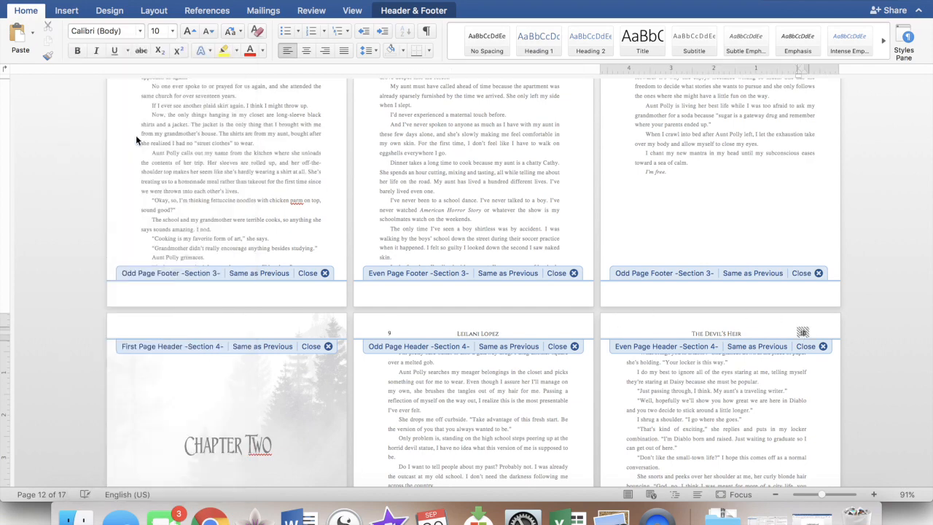
{"action": "double_click", "coordinate": [421, 413]}
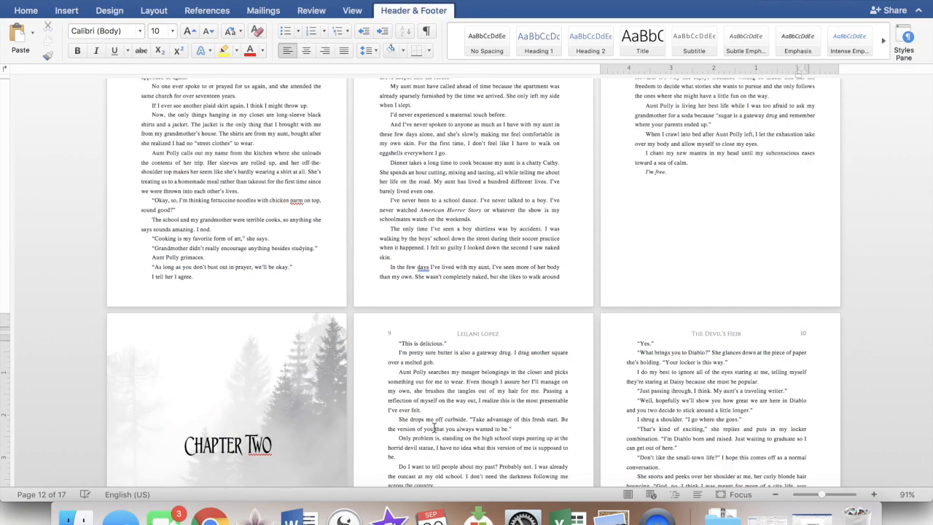
Check the page numbers, title and author headers on the pages from Chapter One through the end of the book.
{"action": "scroll", "coordinate": [435, 385], "scroll_direction": "down", "scroll_amount": 10}
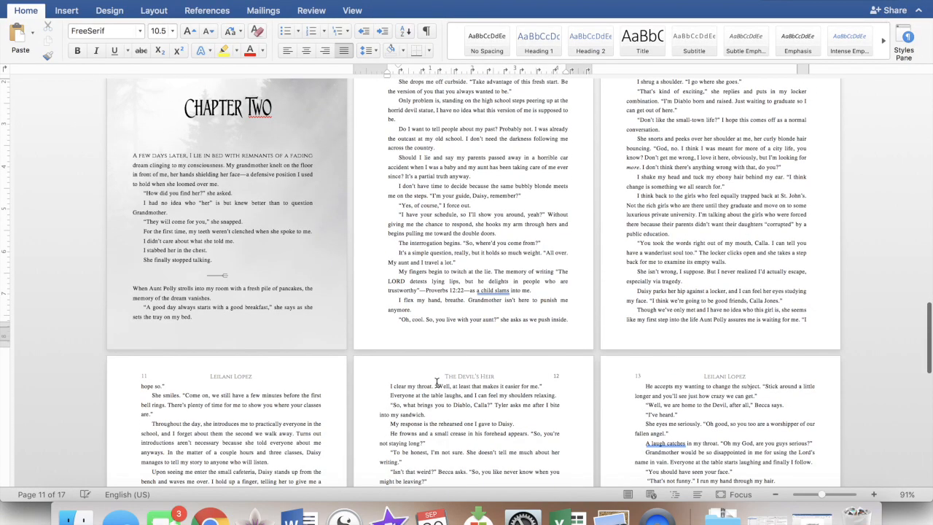
{"action": "scroll", "coordinate": [436, 383], "scroll_direction": "down", "scroll_amount": 18}
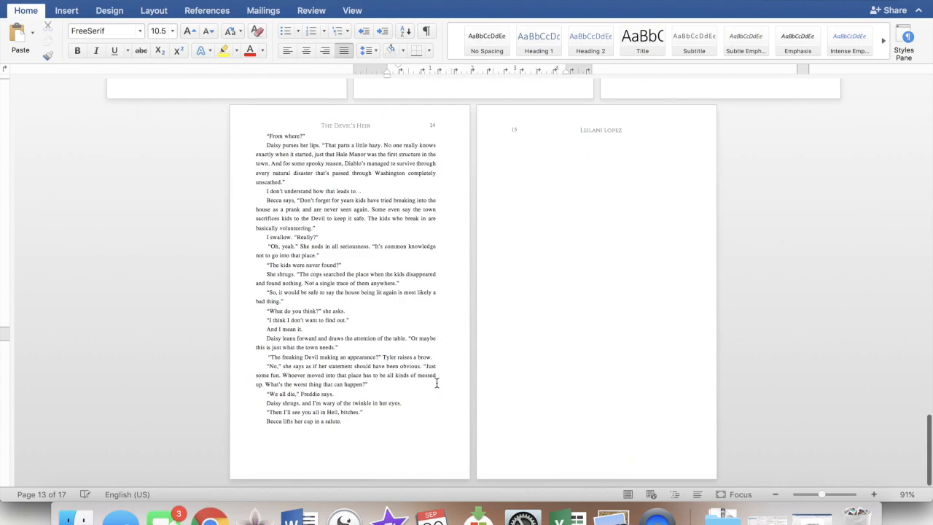
{"action": "scroll", "coordinate": [437, 382], "scroll_direction": "up", "scroll_amount": 20}
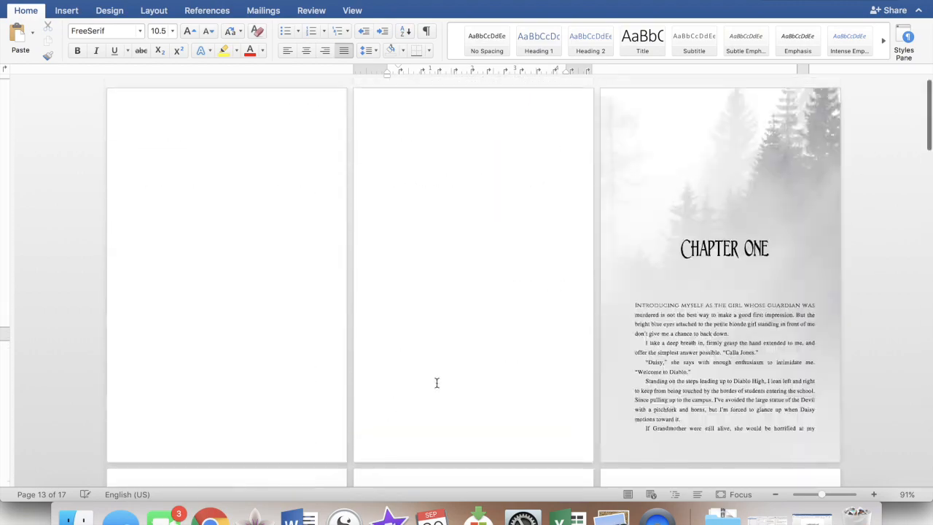
{"action": "scroll", "coordinate": [436, 383], "scroll_direction": "down", "scroll_amount": 2}
{"action": "scroll", "coordinate": [436, 382], "scroll_direction": "up", "scroll_amount": 2}
{"action": "scroll", "coordinate": [437, 381], "scroll_direction": "down", "scroll_amount": 5}
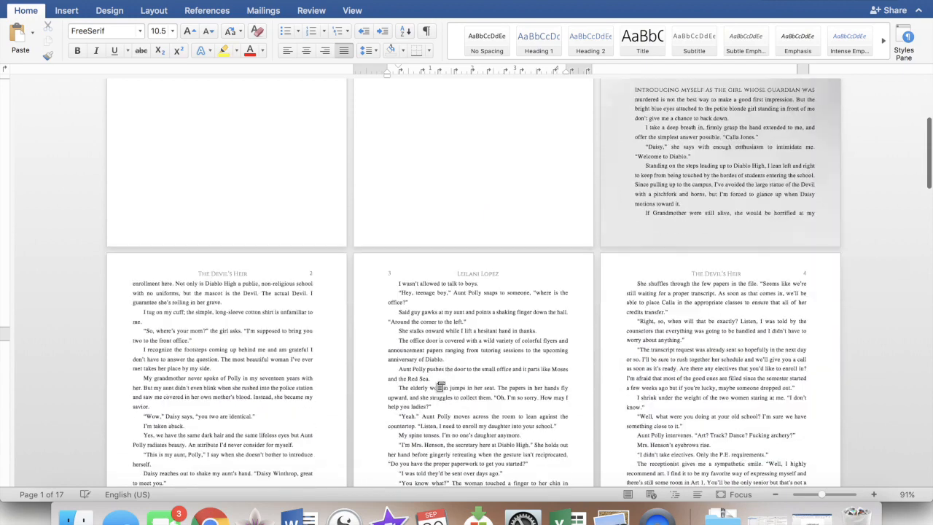
{"action": "scroll", "coordinate": [439, 386], "scroll_direction": "down", "scroll_amount": 5}
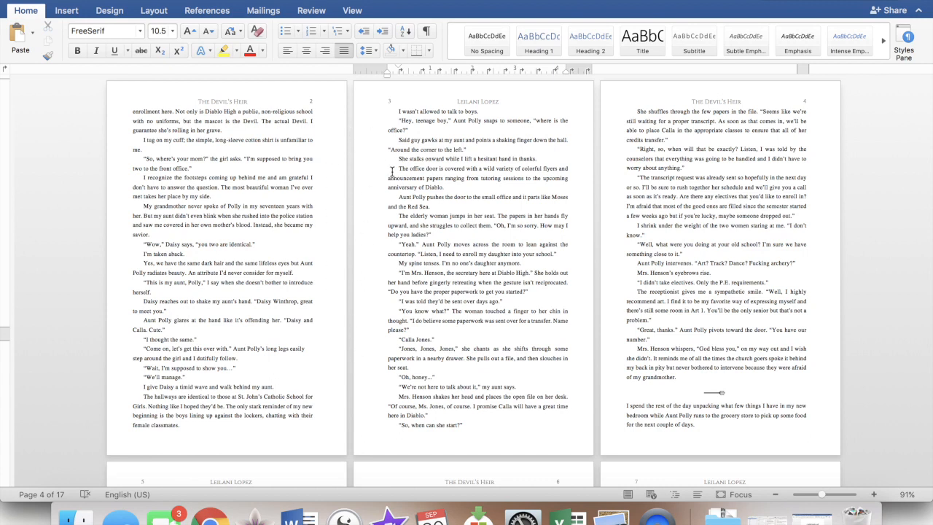
{"action": "left_click", "coordinate": [486, 150]}
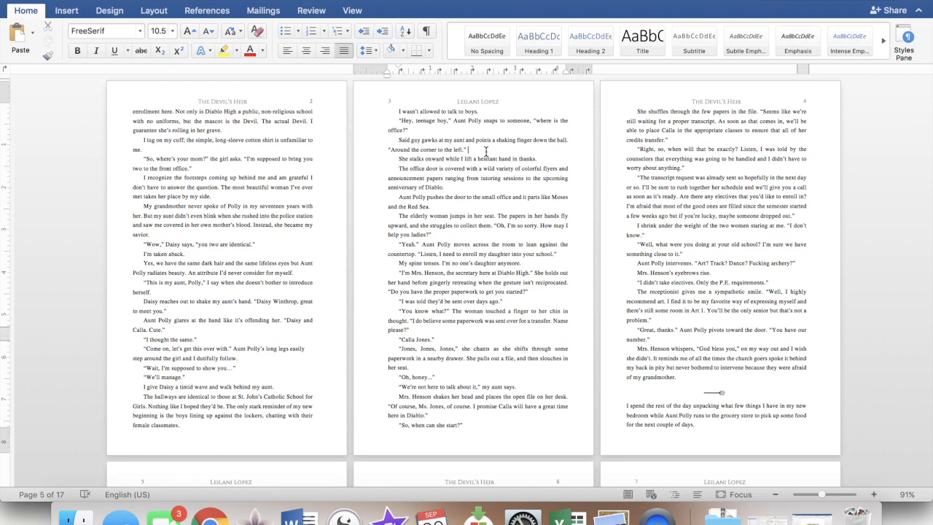
Minimize the Microsoft AutoUpdate window and return to the Chapter One page of the document.
{"action": "scroll", "coordinate": [485, 152], "scroll_direction": "up", "scroll_amount": 10}
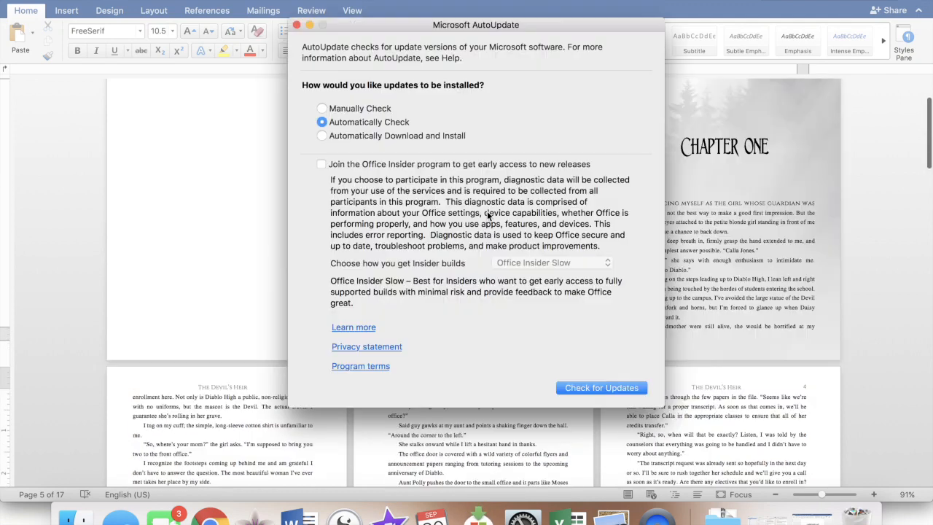
{"action": "left_click", "coordinate": [536, 113]}
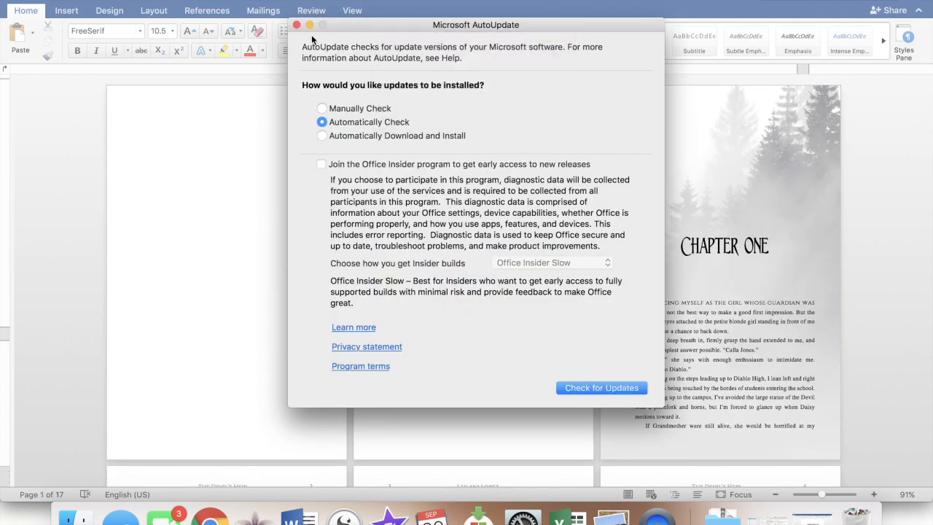
{"action": "left_click", "coordinate": [309, 25]}
{"action": "left_click", "coordinate": [668, 259]}
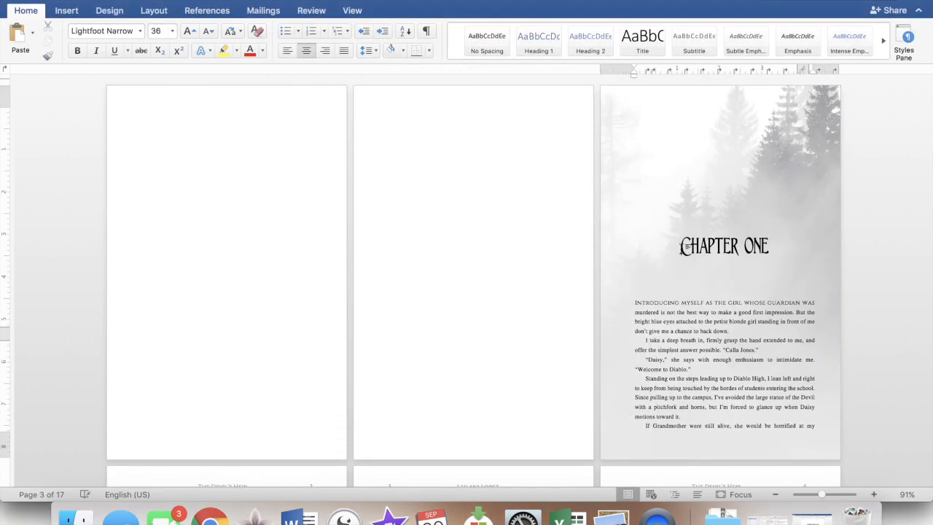
Open Section 3's odd page header on page 3 for editing and view the first-page headers of Sections 1 to 3.
{"action": "scroll", "coordinate": [677, 251], "scroll_direction": "down", "scroll_amount": 10}
{"action": "scroll", "coordinate": [680, 247], "scroll_direction": "up", "scroll_amount": 2}
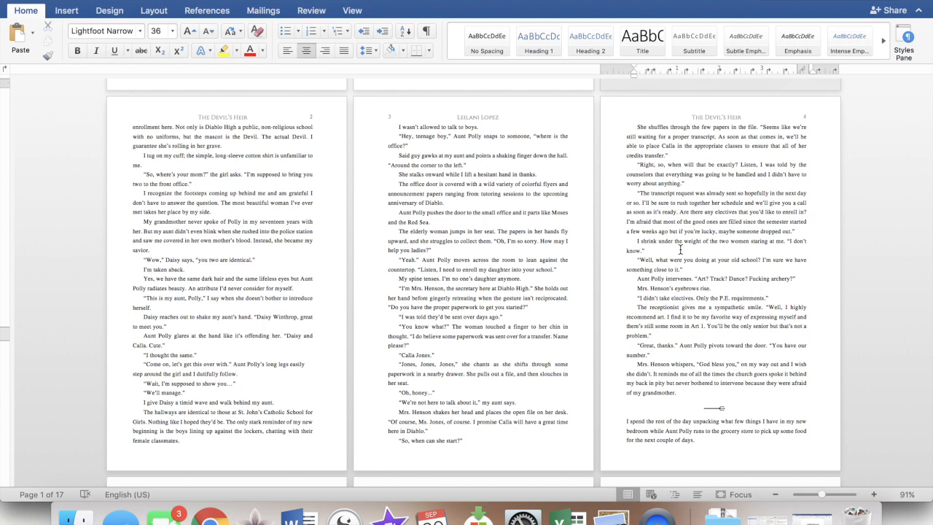
{"action": "double_click", "coordinate": [509, 121]}
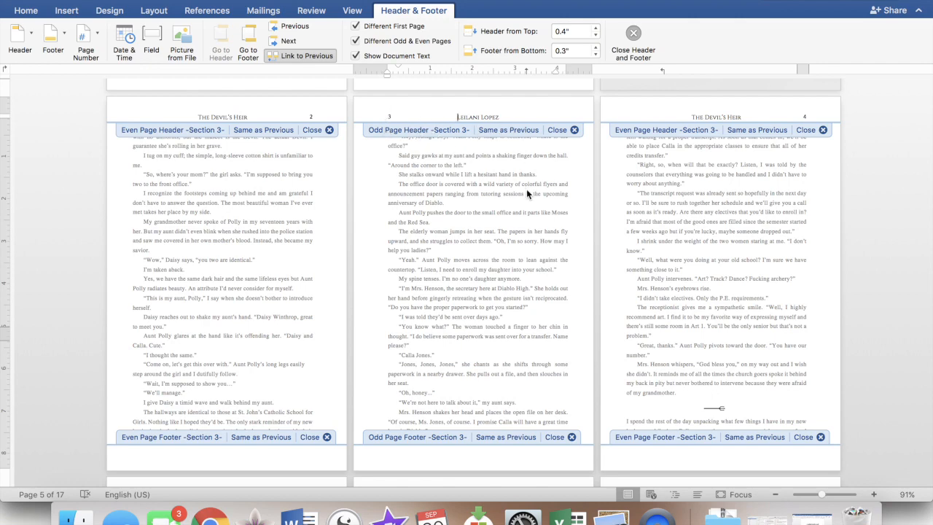
{"action": "scroll", "coordinate": [526, 189], "scroll_direction": "up", "scroll_amount": 5}
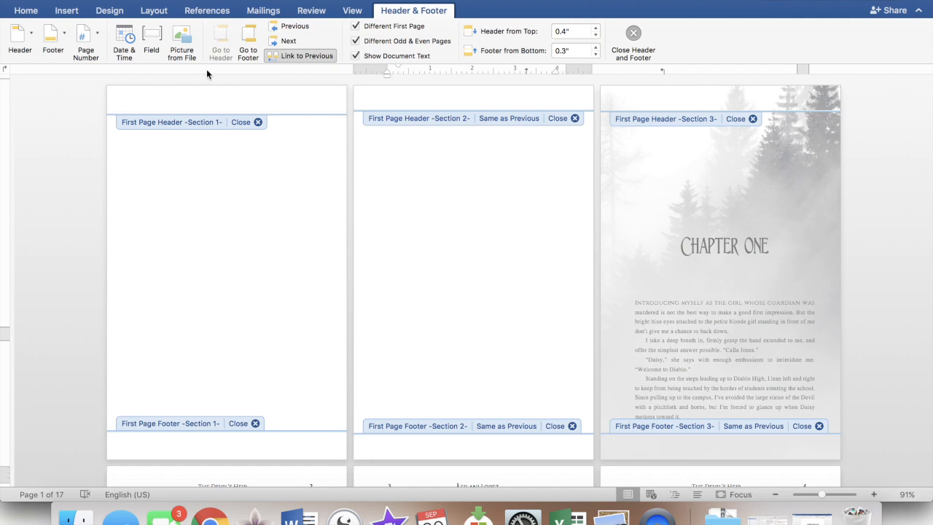
{"action": "left_click", "coordinate": [154, 12]}
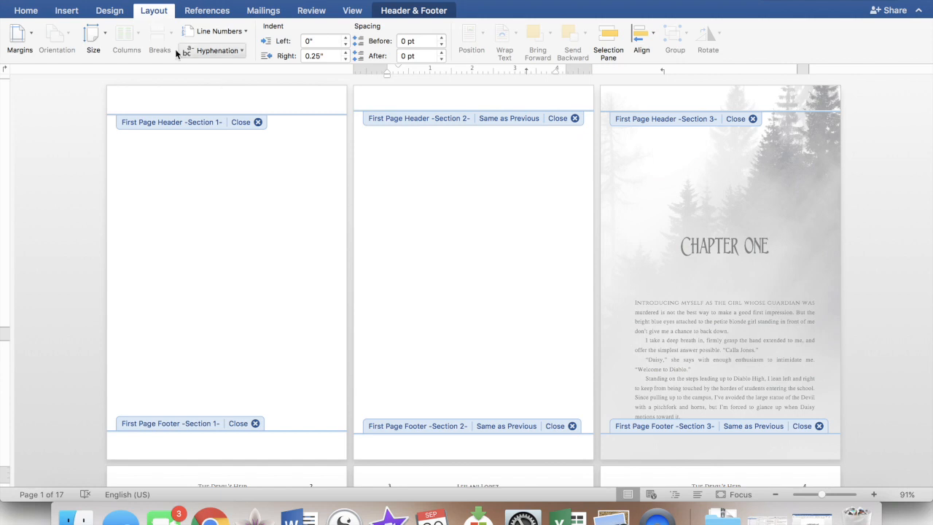
{"action": "left_click", "coordinate": [203, 11]}
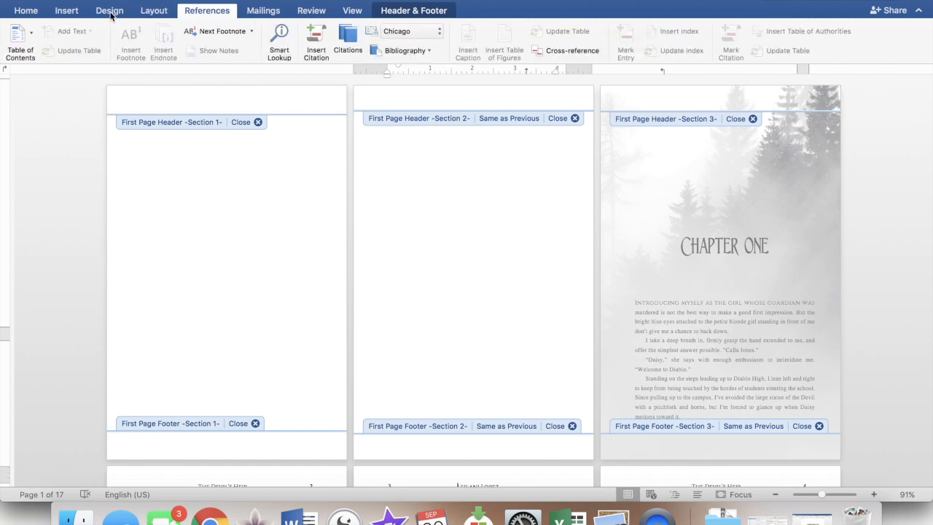
{"action": "left_click", "coordinate": [111, 14]}
{"action": "left_click", "coordinate": [150, 16]}
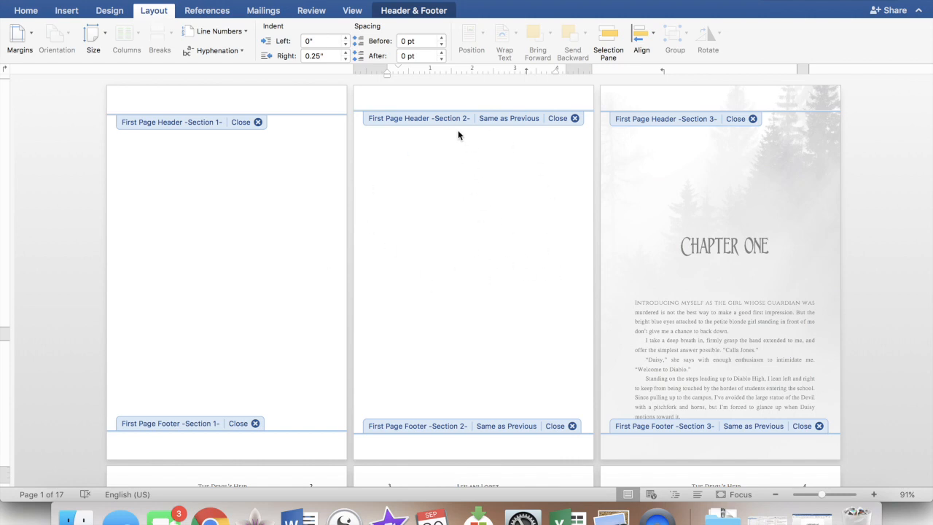
{"action": "scroll", "coordinate": [517, 207], "scroll_direction": "down", "scroll_amount": 15}
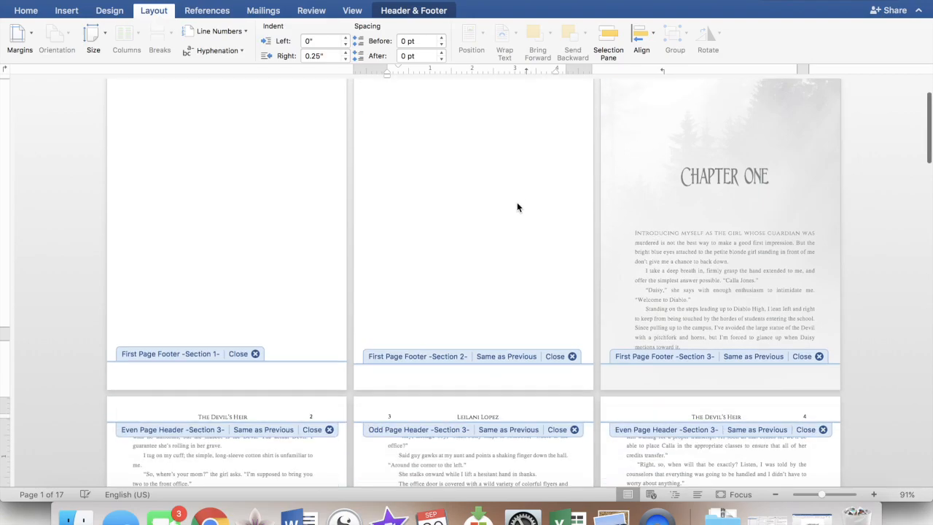
{"action": "scroll", "coordinate": [517, 207], "scroll_direction": "down", "scroll_amount": 15}
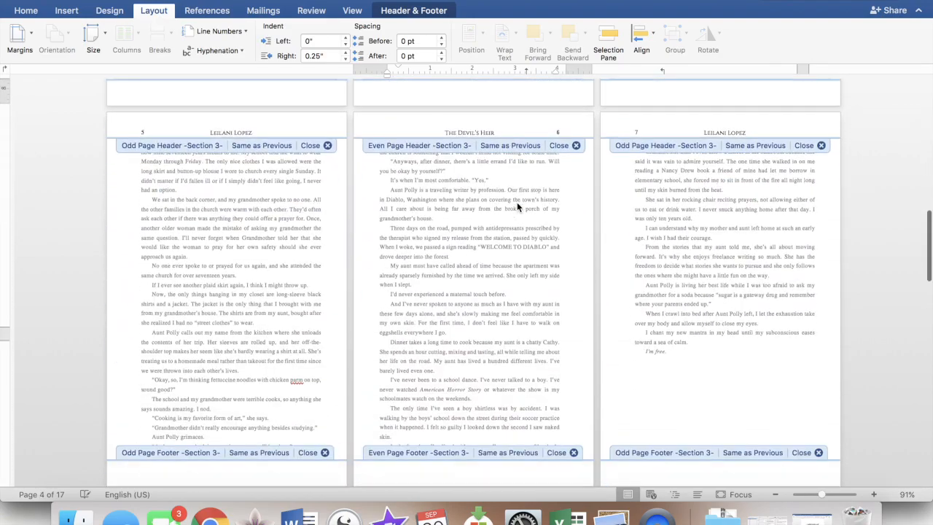
{"action": "scroll", "coordinate": [516, 207], "scroll_direction": "down", "scroll_amount": 1}
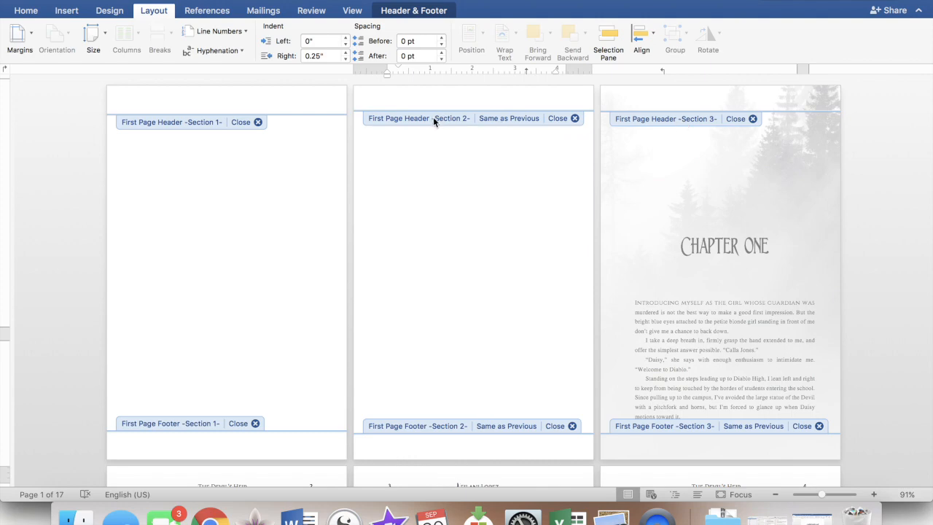
Enable a different first page for Section 5's header on the blank last page.
{"action": "scroll", "coordinate": [486, 200], "scroll_direction": "down", "scroll_amount": 20}
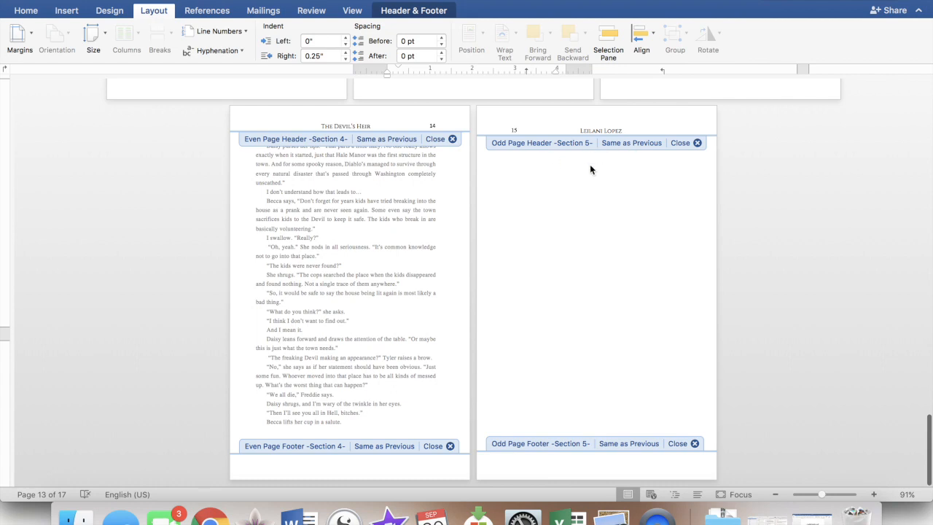
{"action": "left_click", "coordinate": [639, 132]}
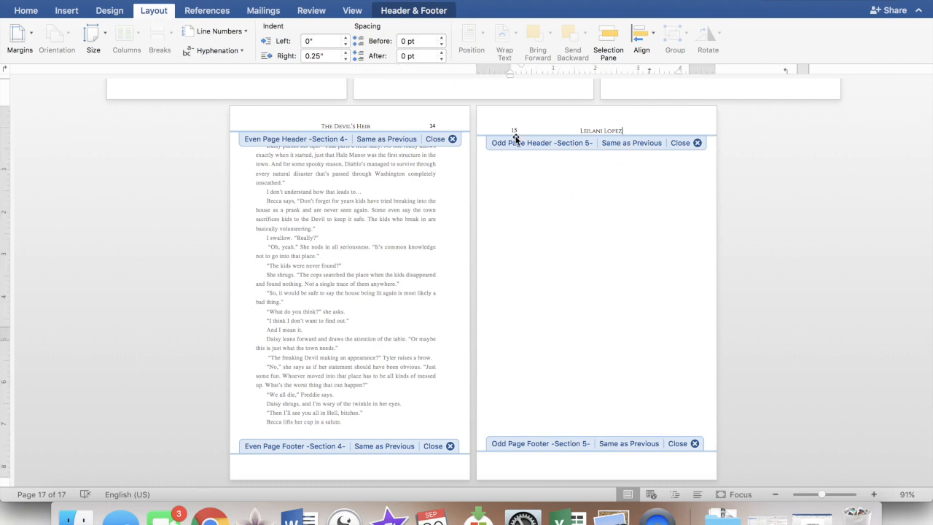
{"action": "triple_click", "coordinate": [603, 128]}
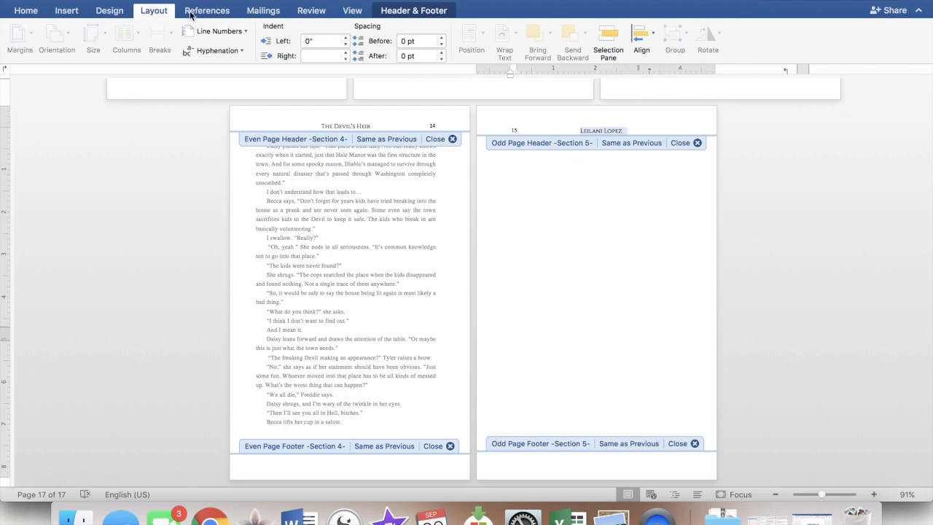
{"action": "left_click", "coordinate": [562, 131]}
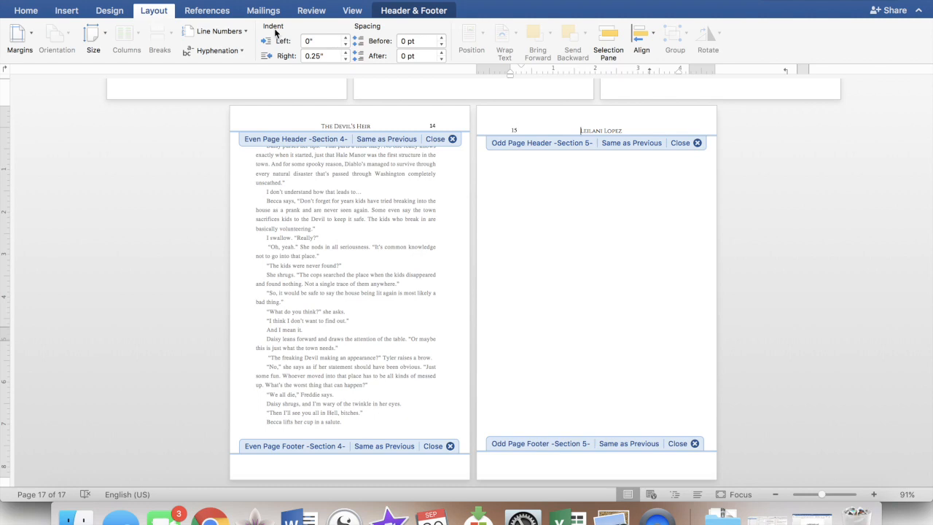
{"action": "left_click", "coordinate": [391, 12]}
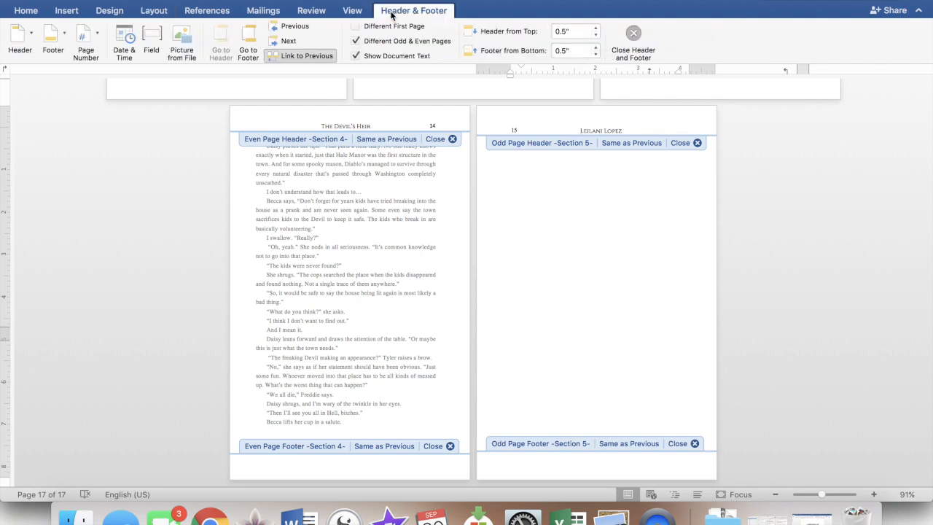
{"action": "left_click", "coordinate": [389, 29]}
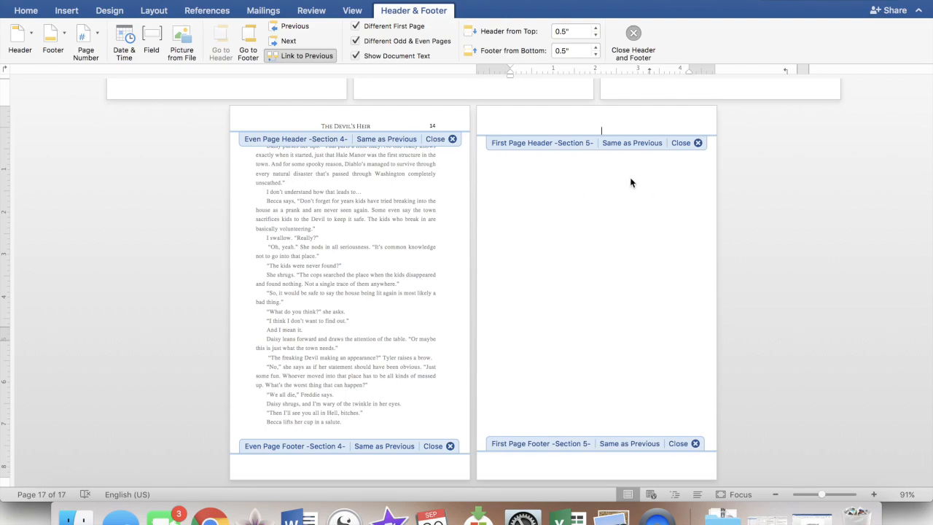
Review the headers across Sections 1 to 4 and return to the body text on the Chapter Two page.
{"action": "scroll", "coordinate": [583, 290], "scroll_direction": "up", "scroll_amount": 15}
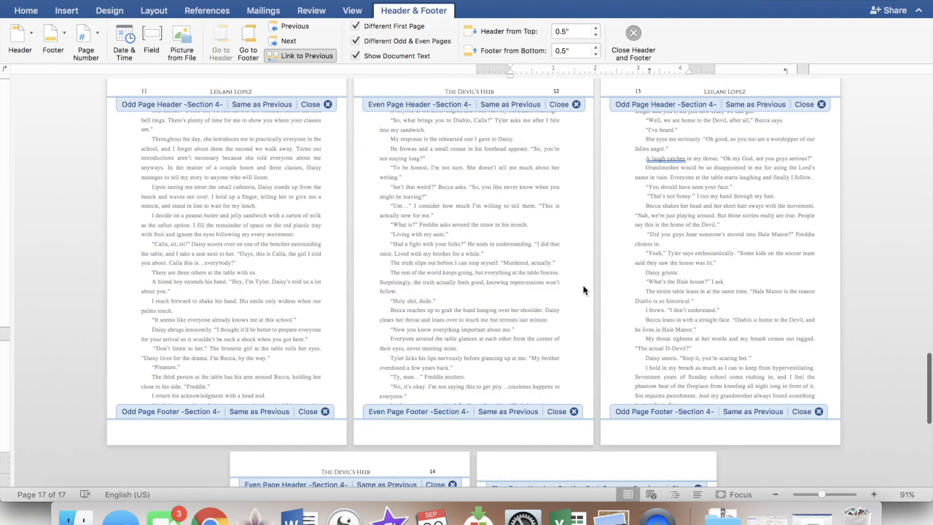
{"action": "scroll", "coordinate": [582, 290], "scroll_direction": "up", "scroll_amount": 15}
{"action": "scroll", "coordinate": [583, 290], "scroll_direction": "down", "scroll_amount": 5}
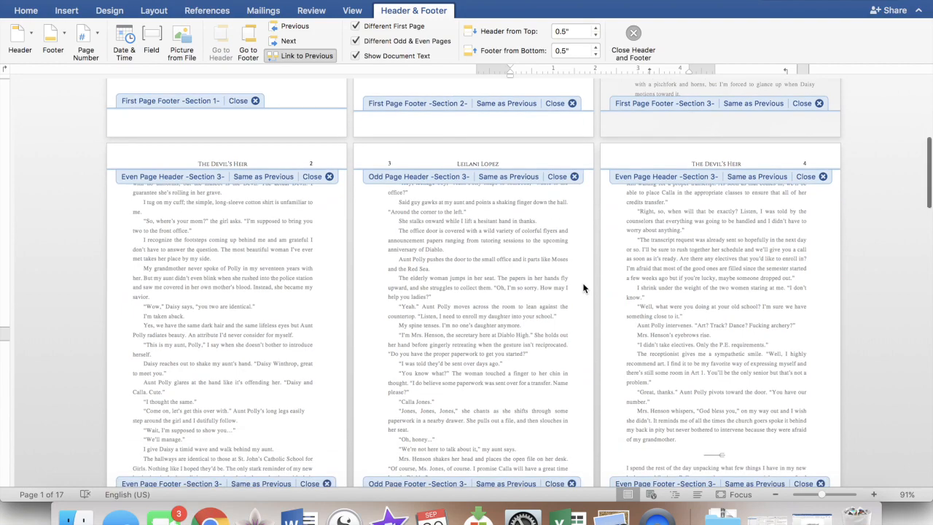
{"action": "scroll", "coordinate": [583, 288], "scroll_direction": "down", "scroll_amount": 5}
{"action": "scroll", "coordinate": [583, 284], "scroll_direction": "down", "scroll_amount": 10}
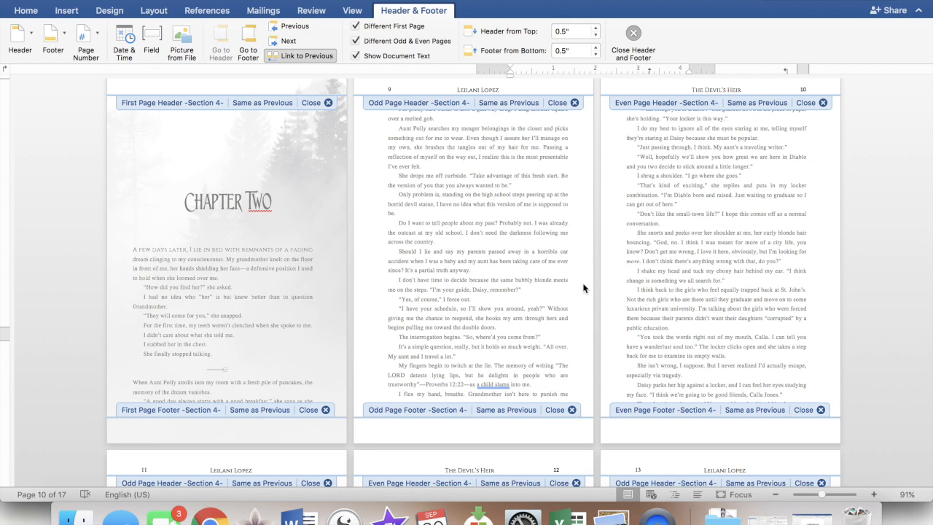
{"action": "scroll", "coordinate": [583, 288], "scroll_direction": "up", "scroll_amount": 1}
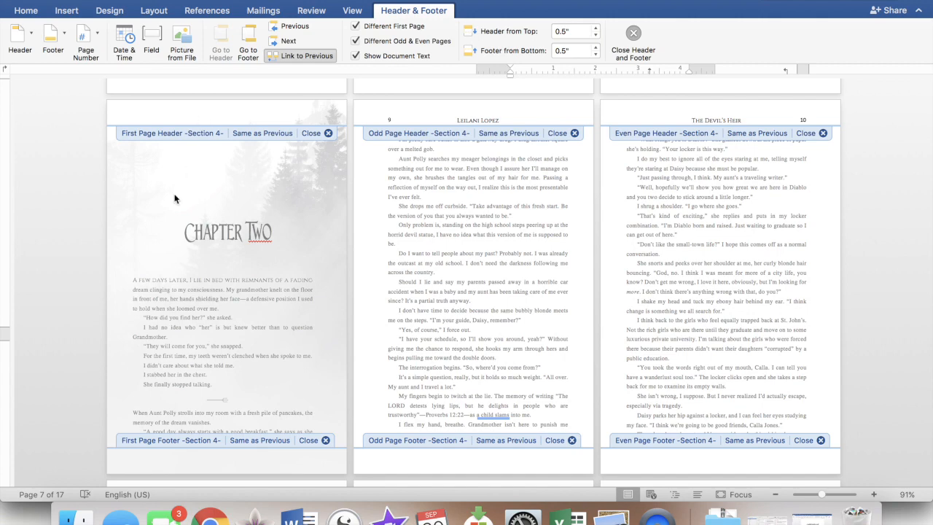
{"action": "double_click", "coordinate": [161, 267]}
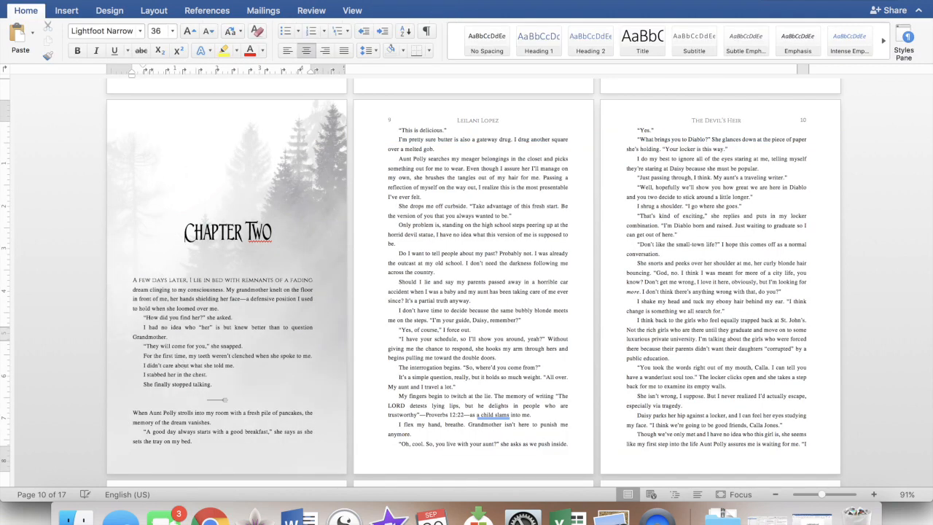
Check the paper size in Page Setup and leave the settings unchanged.
{"action": "left_click", "coordinate": [78, 0]}
{"action": "left_click", "coordinate": [138, 189]}
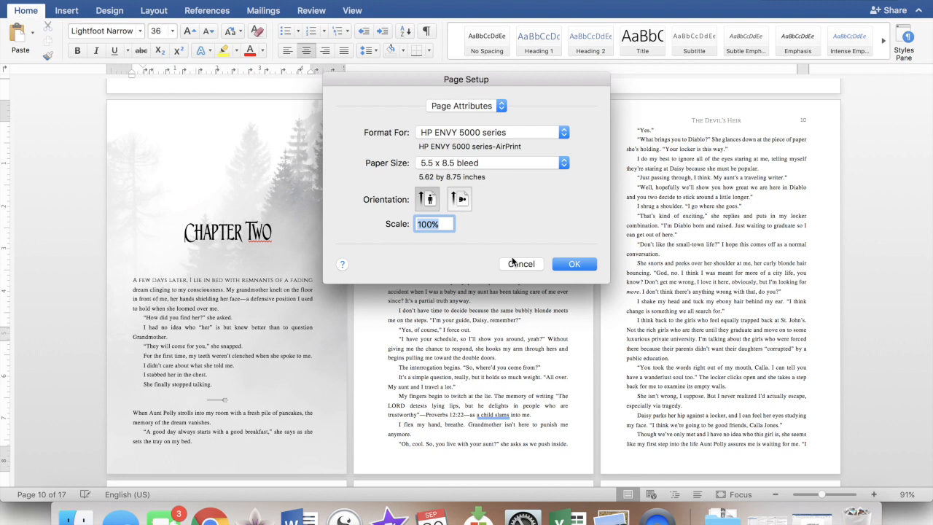
{"action": "left_click", "coordinate": [522, 265]}
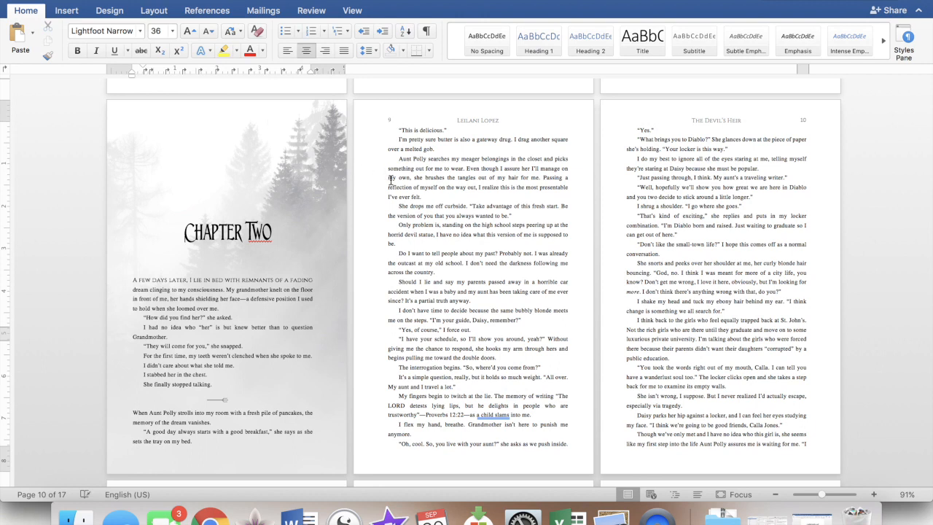
Highlight all body text on page 9, then clear the selection.
{"action": "left_click", "coordinate": [484, 188]}
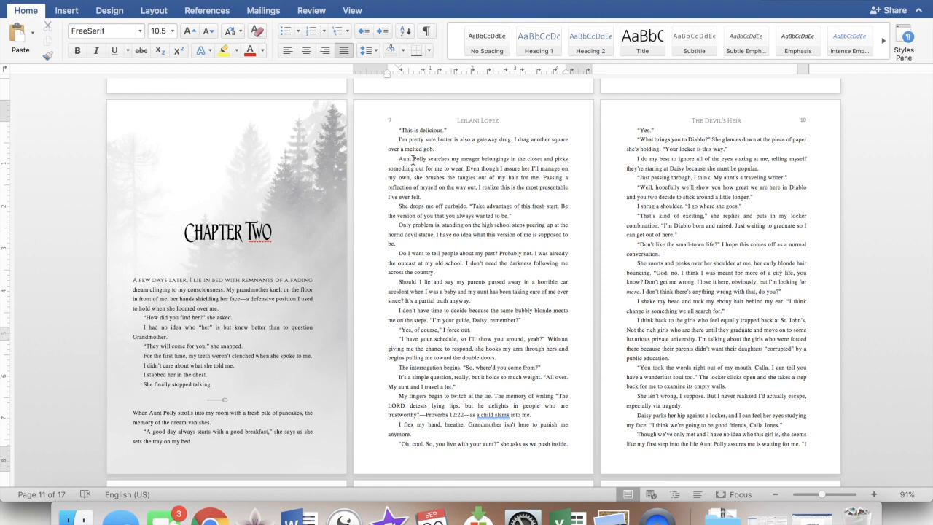
{"action": "left_click_drag", "start_coordinate": [399, 131], "coordinate": [555, 444]}
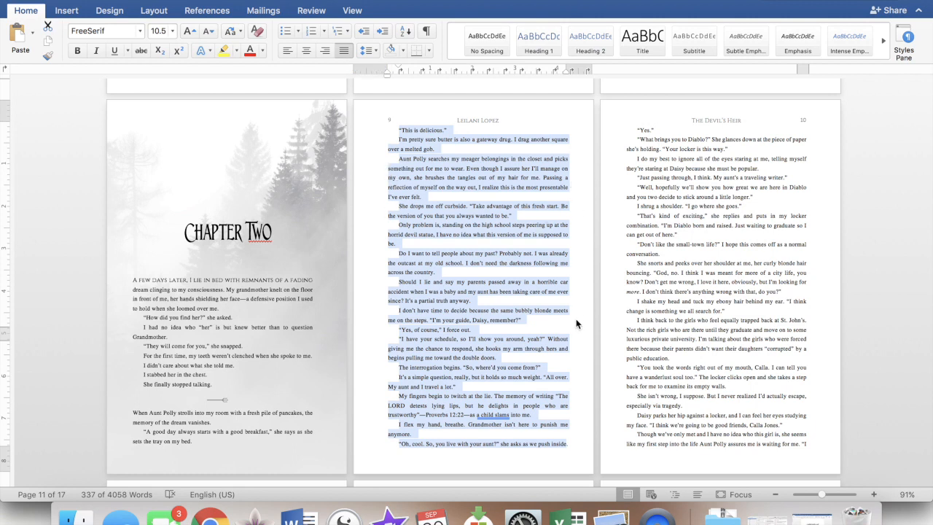
{"action": "left_click", "coordinate": [443, 245]}
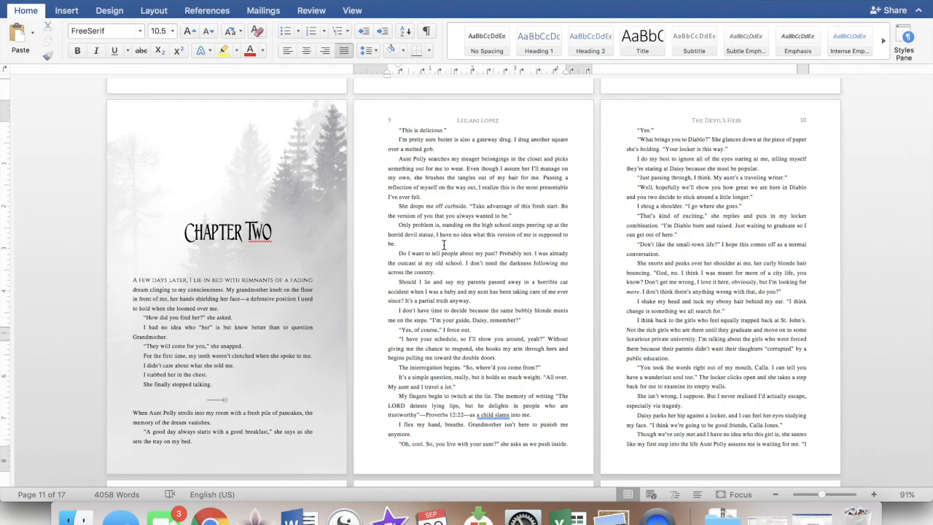
Return to the Chapter One page and place the cursor at the end of its first paragraph.
{"action": "scroll", "coordinate": [443, 245], "scroll_direction": "up", "scroll_amount": 10}
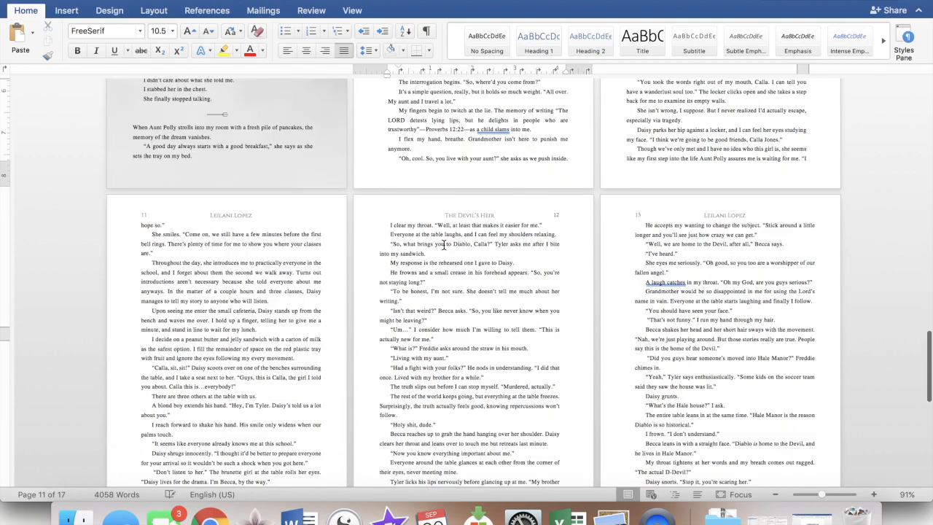
{"action": "scroll", "coordinate": [444, 244], "scroll_direction": "down", "scroll_amount": 5}
{"action": "scroll", "coordinate": [444, 244], "scroll_direction": "up", "scroll_amount": 6}
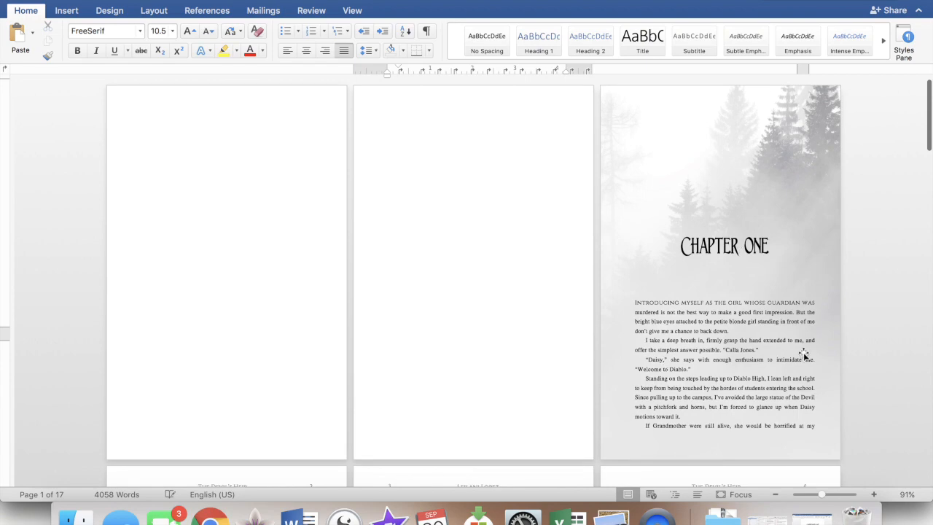
{"action": "left_click", "coordinate": [734, 330]}
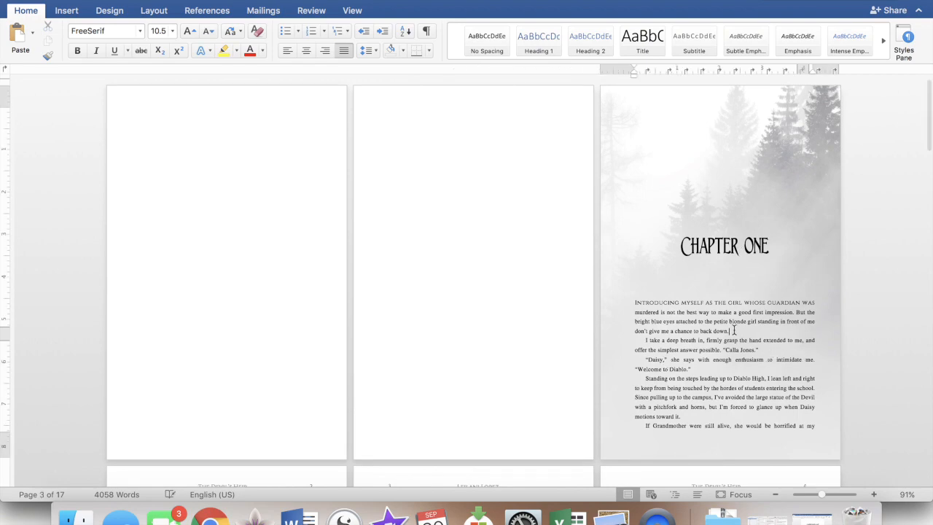
Switch to Preview and compare the Chapter One page in the WRONG and Print versions of the DevilsHeir_Formatting_Forreal PDF.
{"action": "key", "text": "ctrl+Up"}
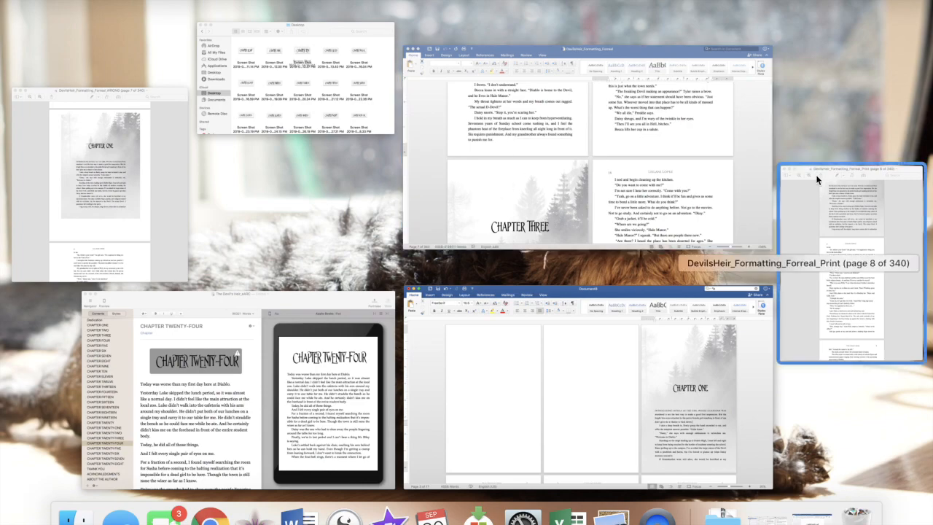
{"action": "left_click", "coordinate": [119, 210]}
{"action": "key", "text": "ctrl+Up"}
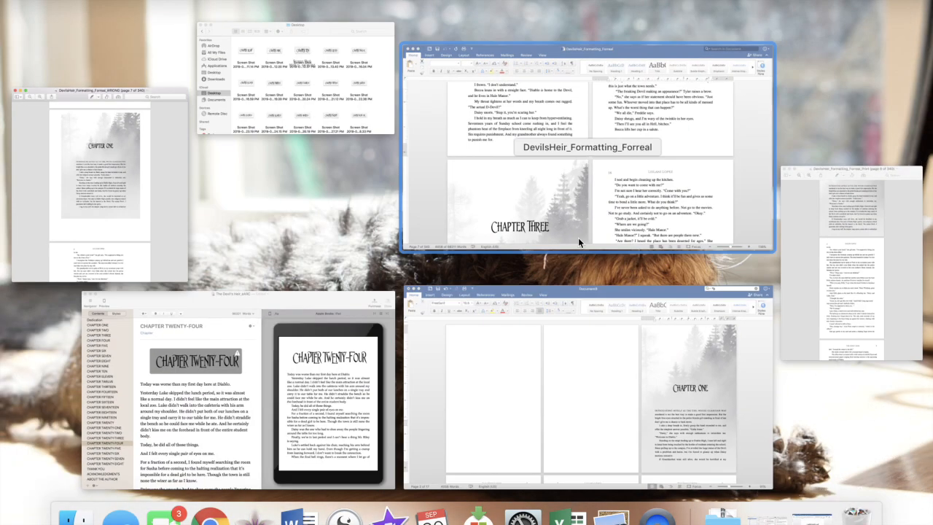
{"action": "left_click", "coordinate": [840, 269]}
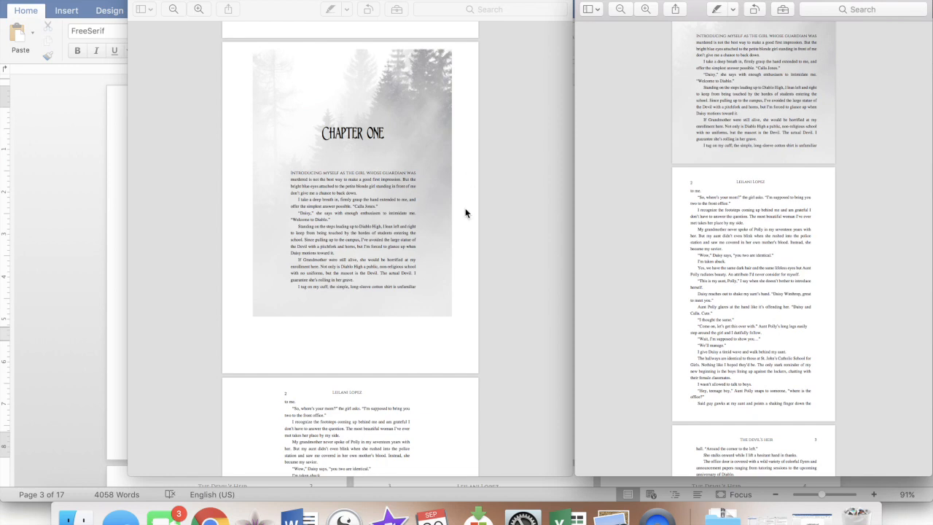
{"action": "scroll", "coordinate": [549, 241], "scroll_direction": "up", "scroll_amount": 2}
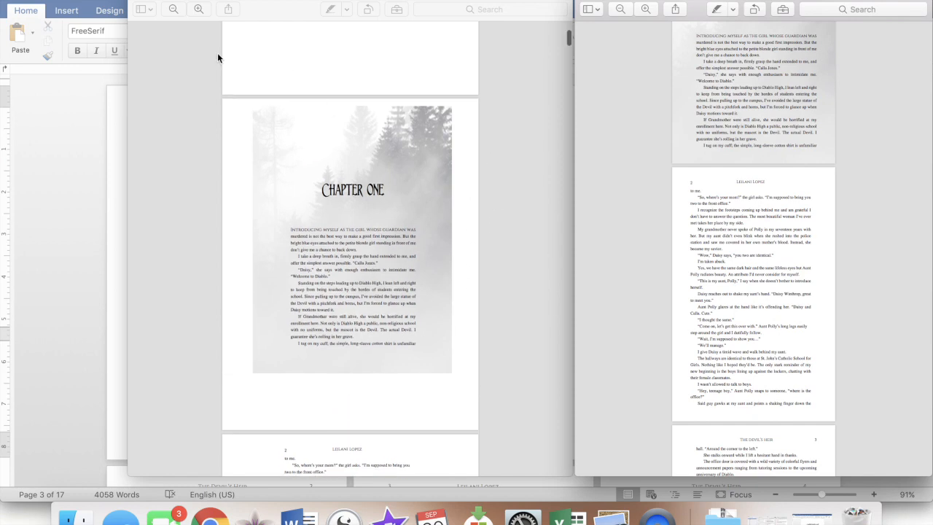
{"action": "scroll", "coordinate": [663, 207], "scroll_direction": "up", "scroll_amount": 5}
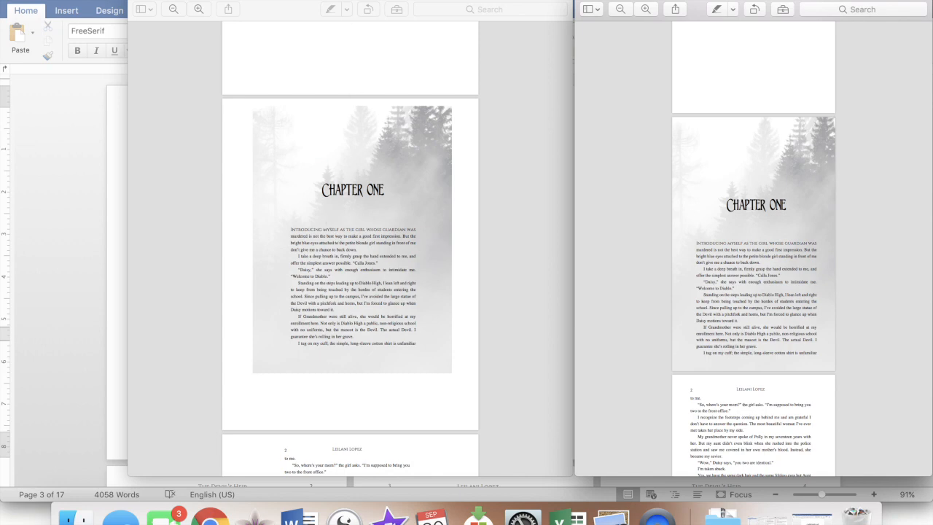
{"action": "left_click", "coordinate": [378, 3]}
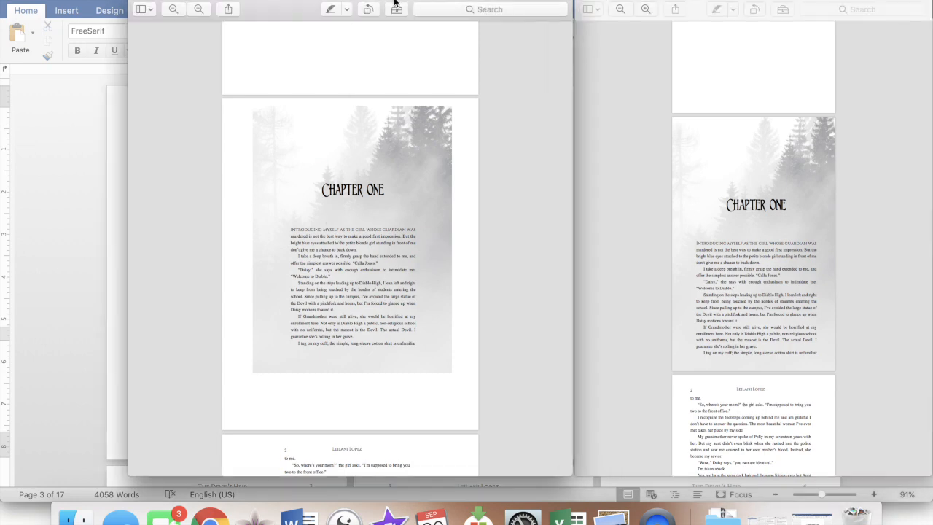
Switch back to the Word document and inspect Page Setup's page attributes and section application settings, leaving them unchanged.
{"action": "left_click", "coordinate": [90, 154]}
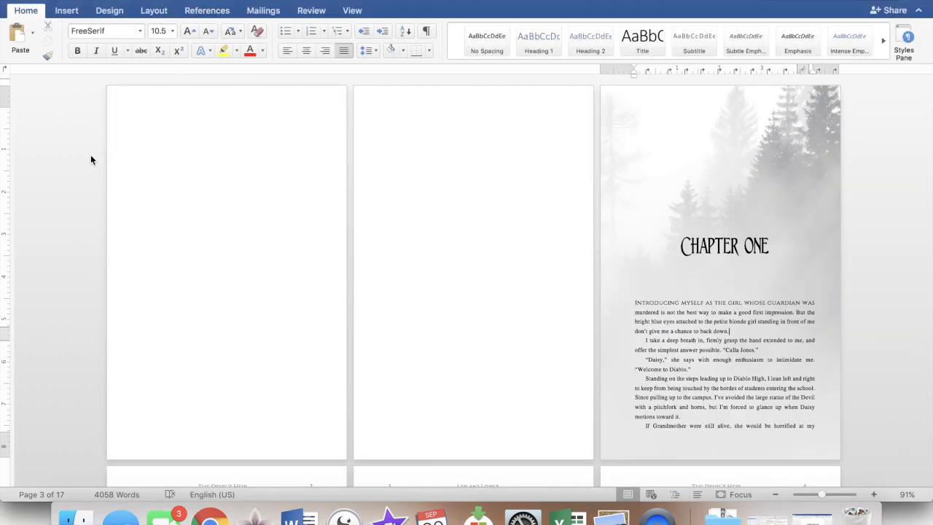
{"action": "left_click", "coordinate": [74, 0]}
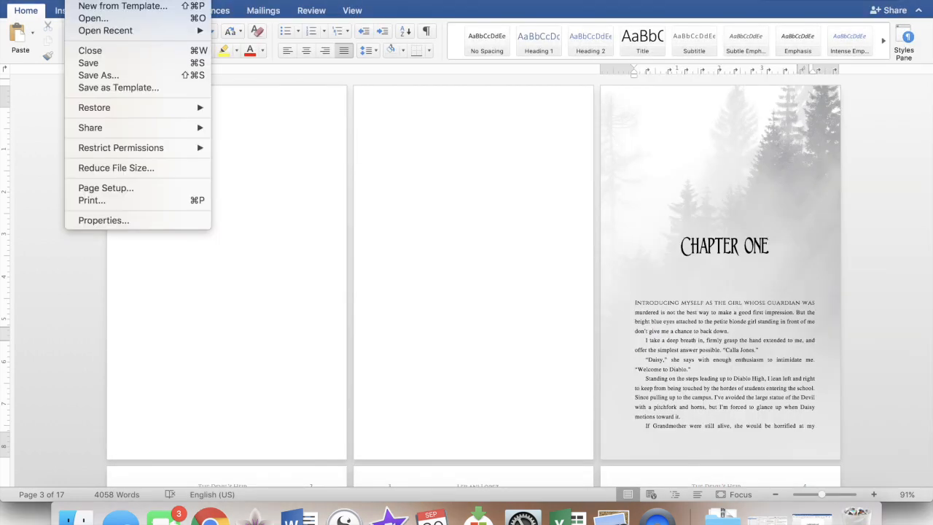
{"action": "left_click", "coordinate": [112, 191]}
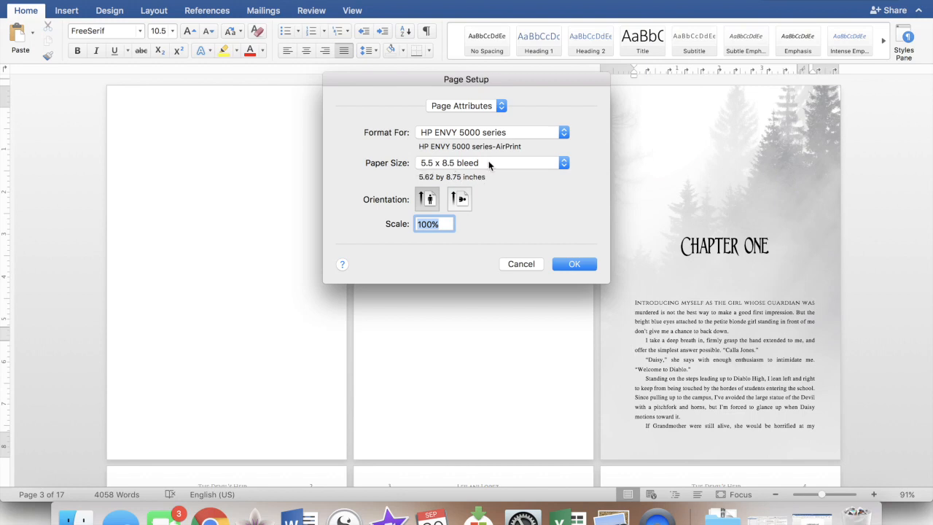
{"action": "left_click", "coordinate": [481, 108]}
{"action": "left_click", "coordinate": [481, 119]}
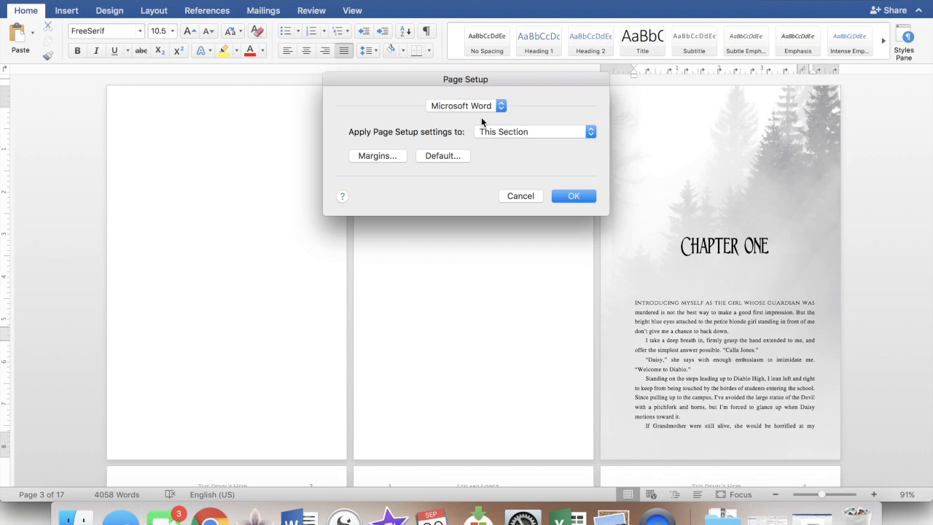
{"action": "left_click", "coordinate": [514, 195]}
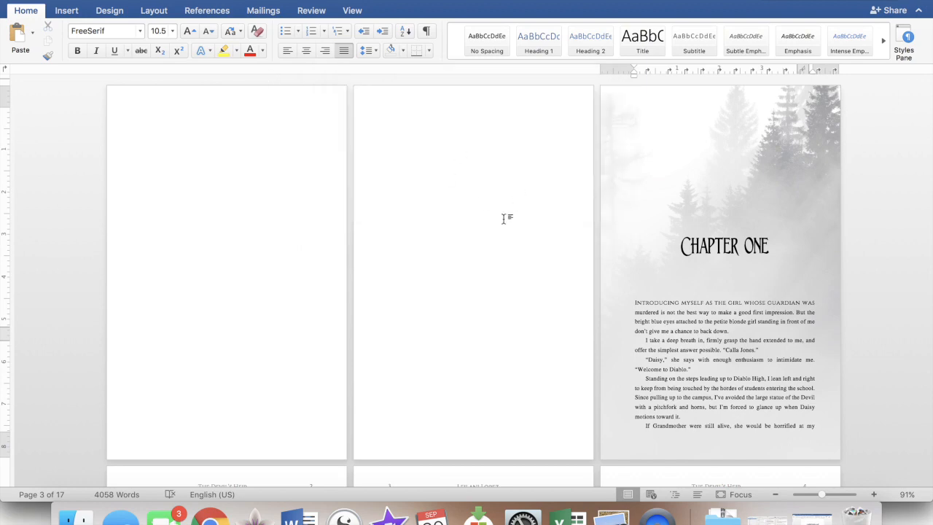
Review the pages from Chapter One to Chapter Two and place the cursor at the start of page 9's text.
{"action": "scroll", "coordinate": [502, 219], "scroll_direction": "down", "scroll_amount": 10}
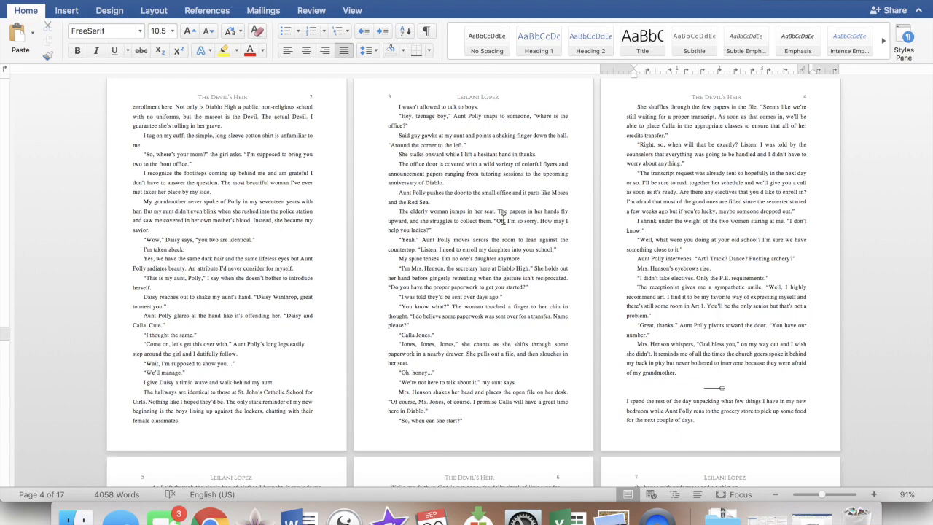
{"action": "scroll", "coordinate": [502, 221], "scroll_direction": "up", "scroll_amount": 10}
{"action": "left_click", "coordinate": [681, 249]}
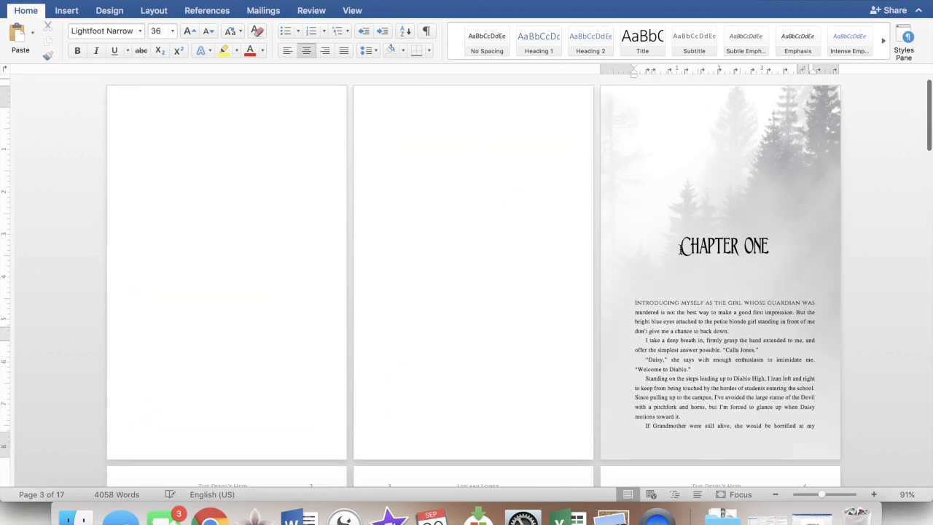
{"action": "scroll", "coordinate": [681, 249], "scroll_direction": "down", "scroll_amount": 10}
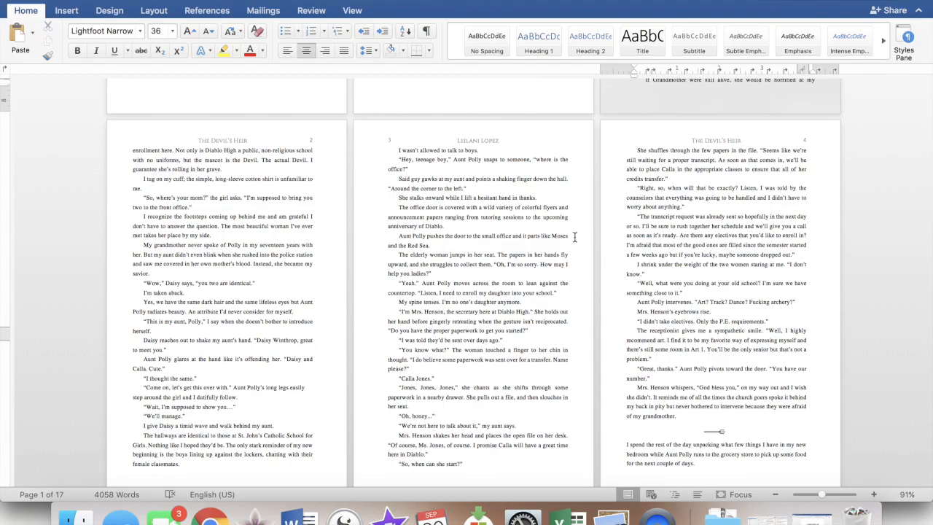
{"action": "scroll", "coordinate": [550, 306], "scroll_direction": "down", "scroll_amount": 15}
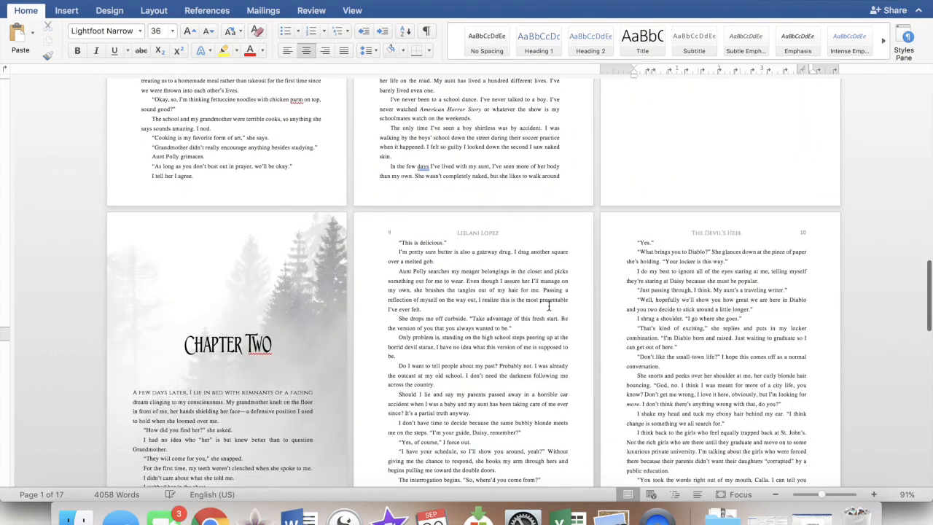
{"action": "left_click", "coordinate": [398, 232]}
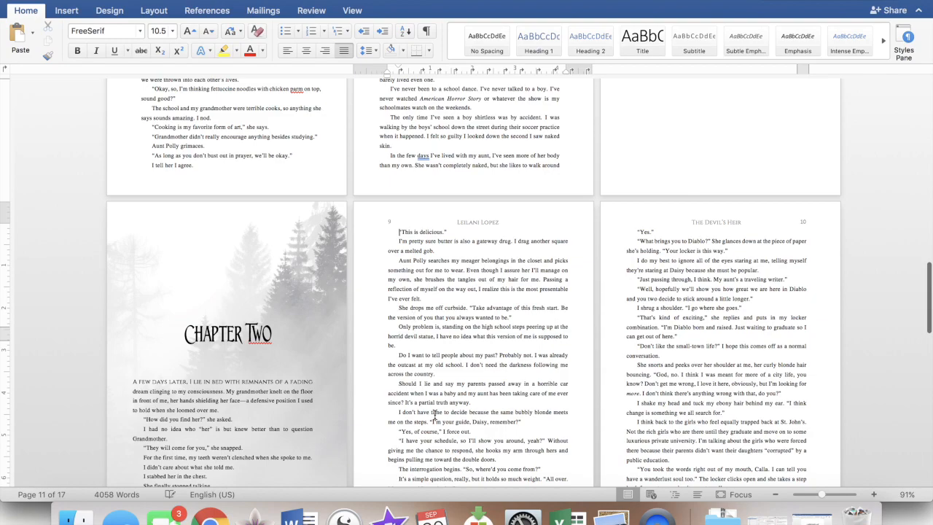
Review the book interior's pages from the Chapter One opening through to the blank last page.
{"action": "scroll", "coordinate": [434, 414], "scroll_direction": "down", "scroll_amount": 3}
{"action": "scroll", "coordinate": [434, 414], "scroll_direction": "up", "scroll_amount": 20}
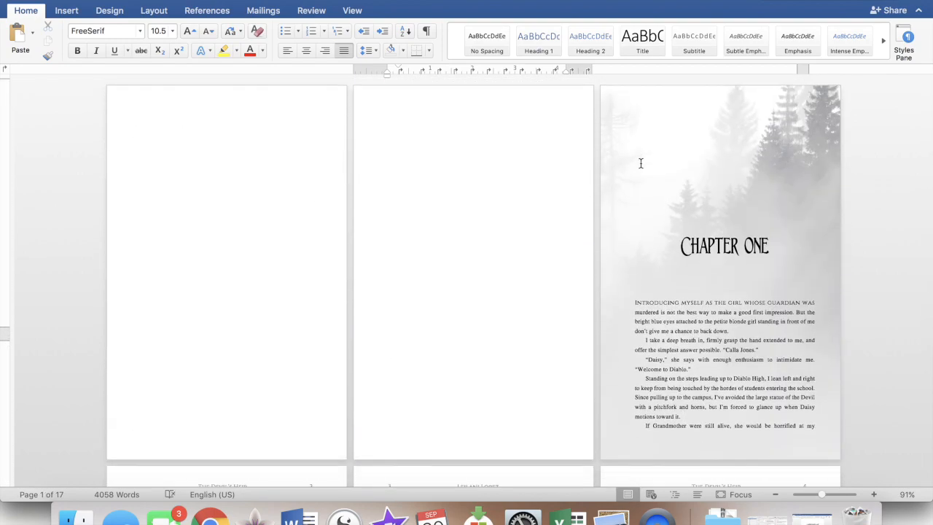
{"action": "scroll", "coordinate": [651, 228], "scroll_direction": "down", "scroll_amount": 10}
{"action": "scroll", "coordinate": [653, 229], "scroll_direction": "down", "scroll_amount": 20}
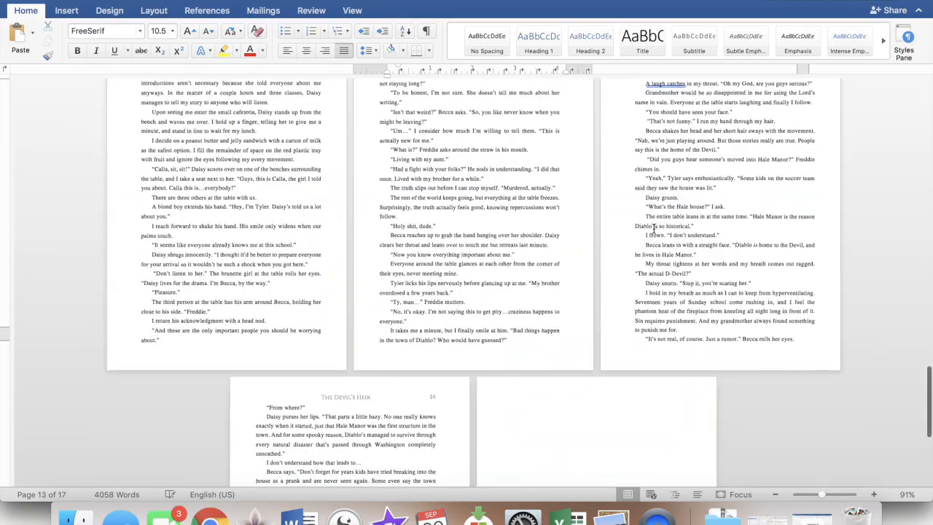
{"action": "scroll", "coordinate": [654, 228], "scroll_direction": "down", "scroll_amount": 5}
{"action": "scroll", "coordinate": [653, 231], "scroll_direction": "up", "scroll_amount": 20}
{"action": "scroll", "coordinate": [654, 233], "scroll_direction": "up", "scroll_amount": 5}
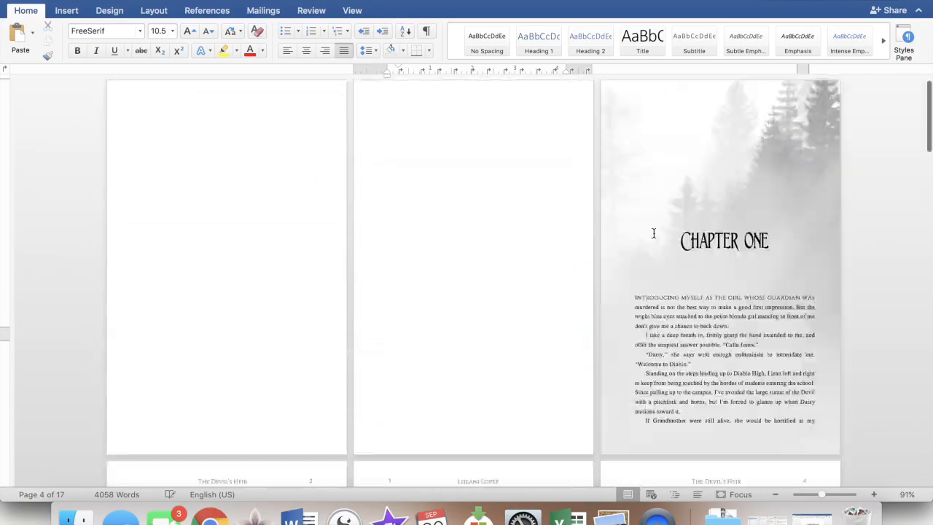
{"action": "scroll", "coordinate": [654, 233], "scroll_direction": "down", "scroll_amount": 4}
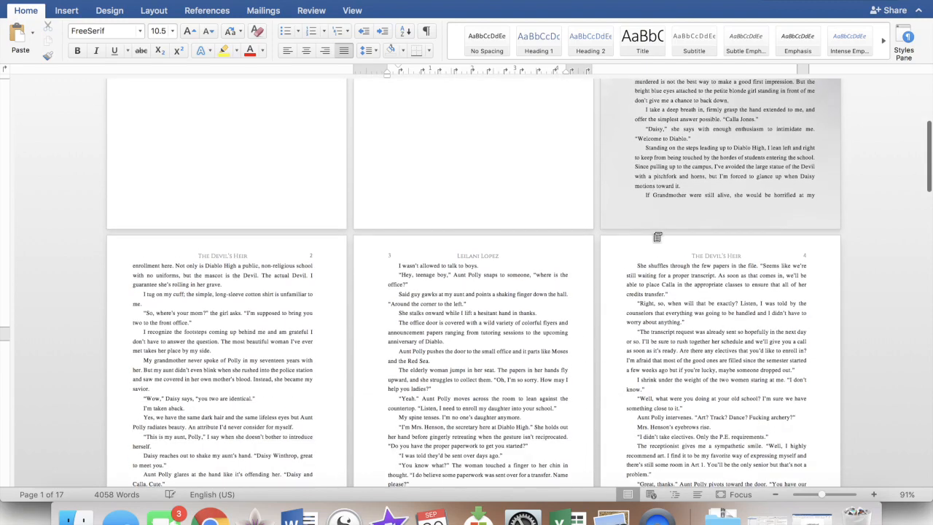
{"action": "scroll", "coordinate": [652, 231], "scroll_direction": "up", "scroll_amount": 4}
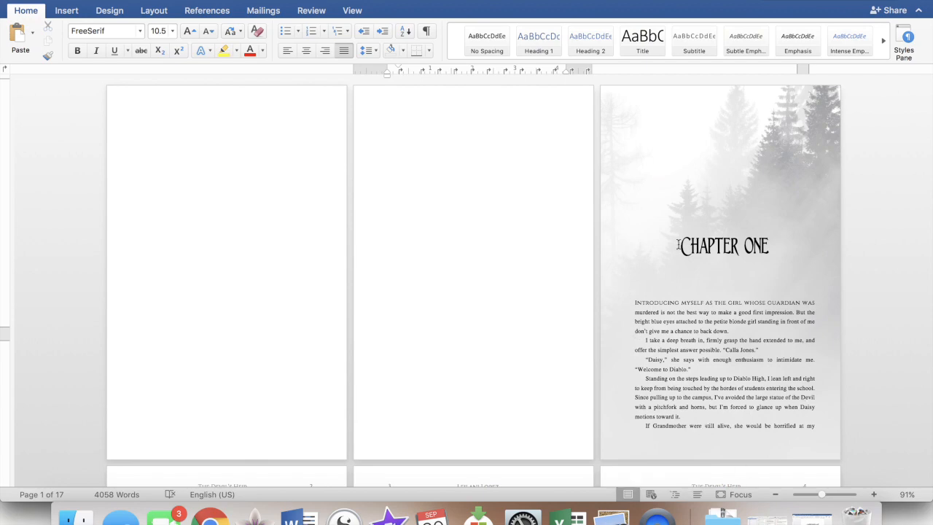
Place the cursor before the Chapter One heading and review the pages through to Chapter Two.
{"action": "left_click", "coordinate": [678, 247]}
{"action": "scroll", "coordinate": [679, 247], "scroll_direction": "down", "scroll_amount": 10}
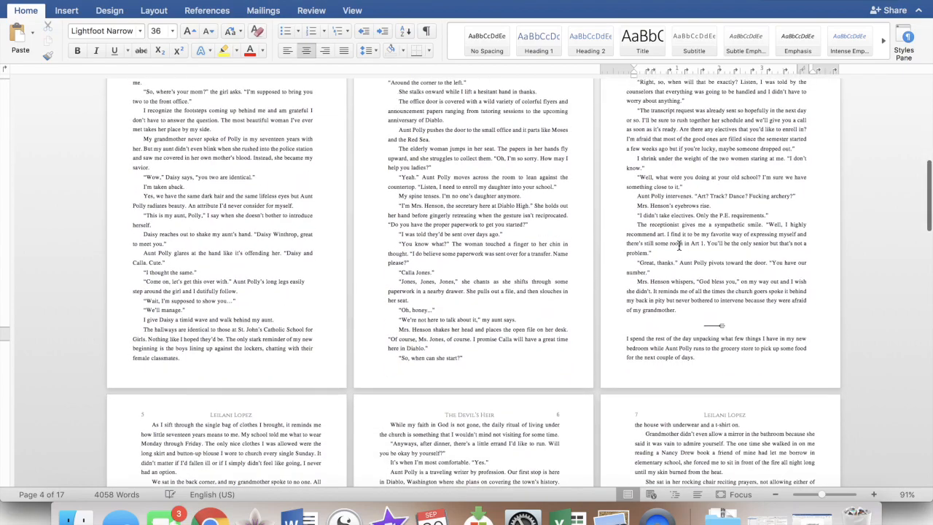
{"action": "scroll", "coordinate": [678, 247], "scroll_direction": "up", "scroll_amount": 5}
{"action": "scroll", "coordinate": [679, 246], "scroll_direction": "up", "scroll_amount": 10}
{"action": "scroll", "coordinate": [679, 246], "scroll_direction": "down", "scroll_amount": 12}
{"action": "scroll", "coordinate": [678, 246], "scroll_direction": "down", "scroll_amount": 10}
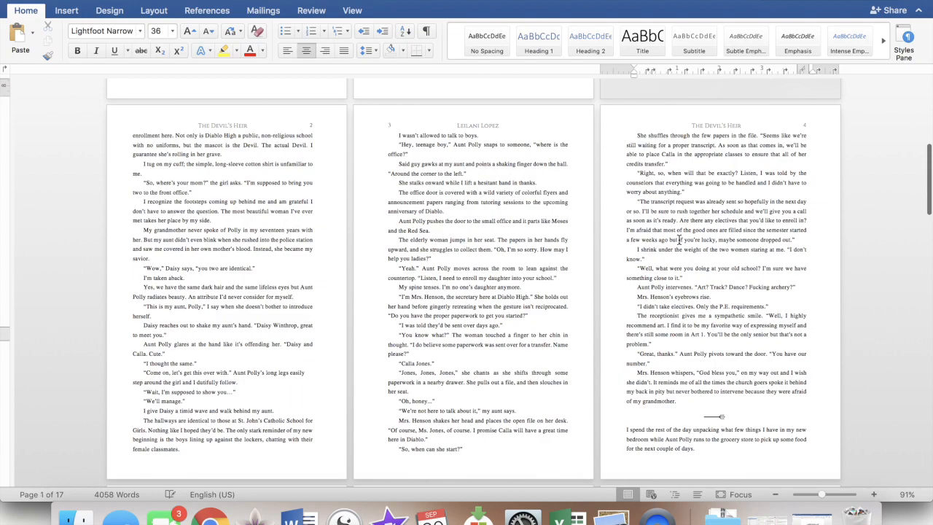
{"action": "scroll", "coordinate": [678, 247], "scroll_direction": "down", "scroll_amount": 10}
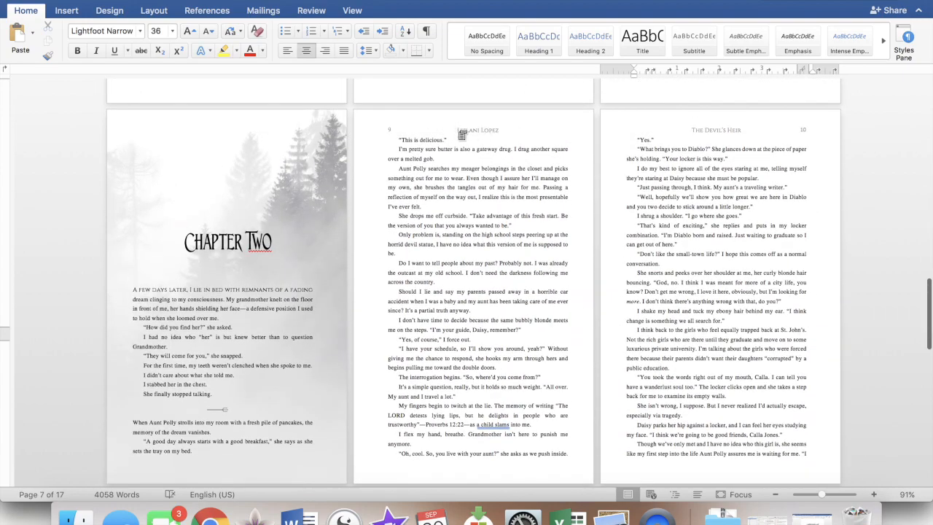
Open page 9's header for editing and inspect the section headers back to the first page.
{"action": "left_click", "coordinate": [460, 136]}
{"action": "double_click", "coordinate": [435, 131]}
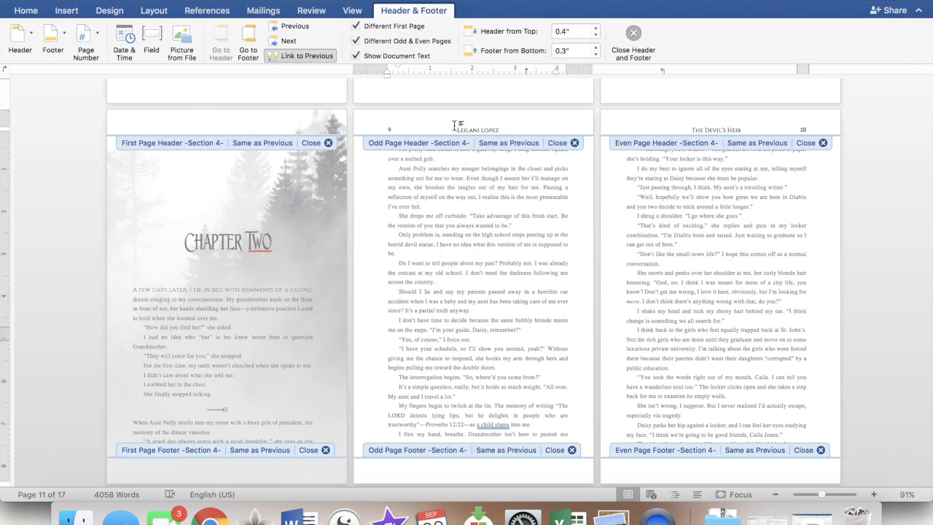
{"action": "scroll", "coordinate": [576, 333], "scroll_direction": "up", "scroll_amount": 20}
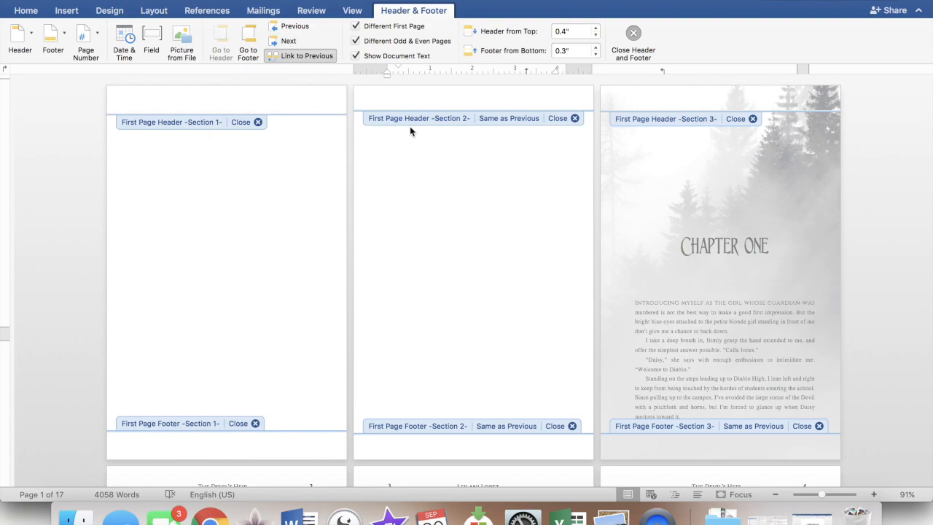
{"action": "scroll", "coordinate": [685, 226], "scroll_direction": "down", "scroll_amount": 10}
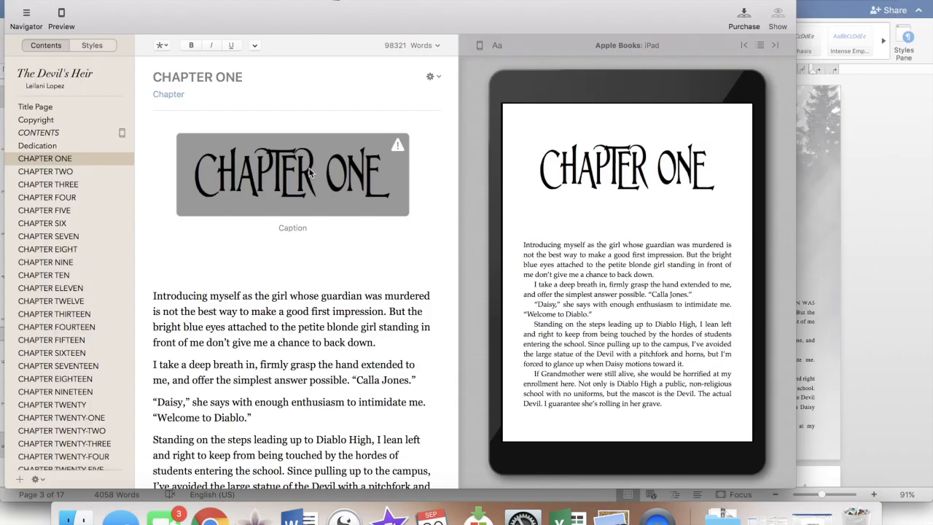
Switch to The Devil's Heir_eARC ebook project and compare its Chapter One page with the Word document's version.
{"action": "key", "text": "ctrl+Up"}
{"action": "left_click", "coordinate": [683, 351]}
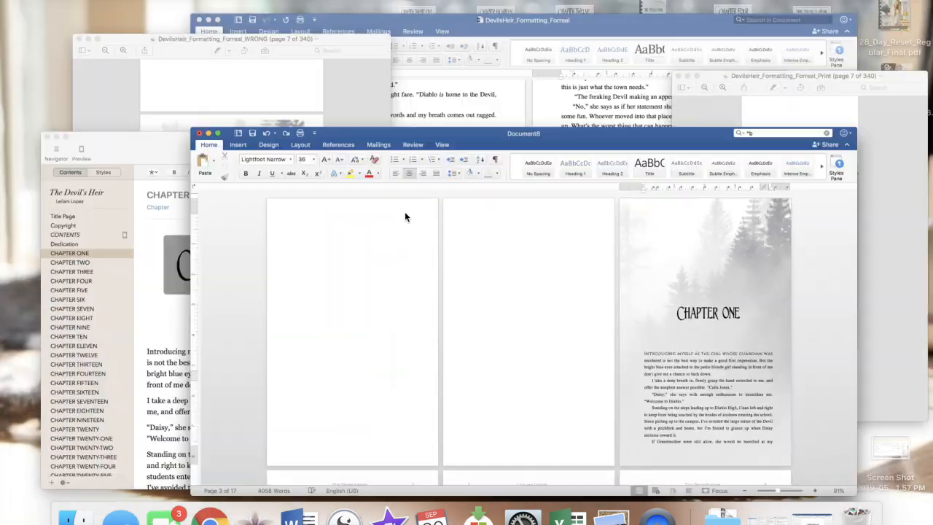
{"action": "key", "text": "ctrl+Up"}
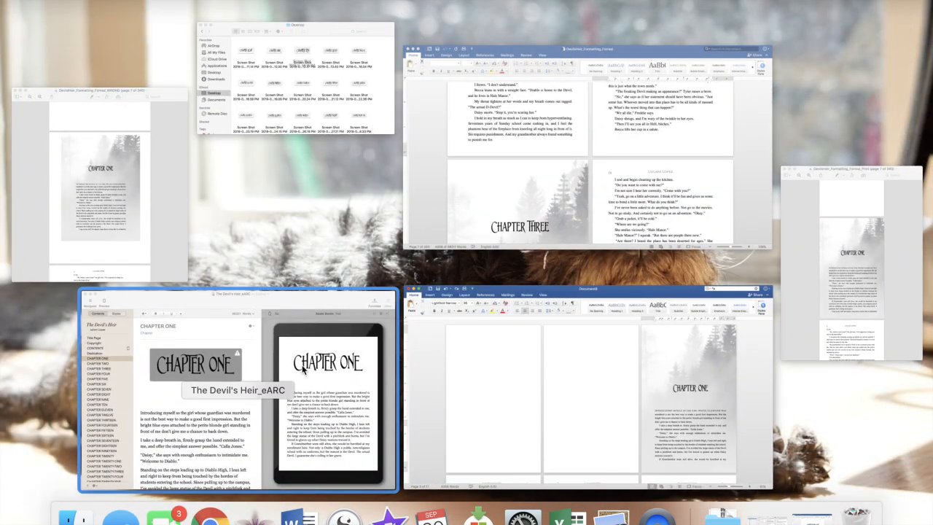
{"action": "left_click", "coordinate": [305, 397]}
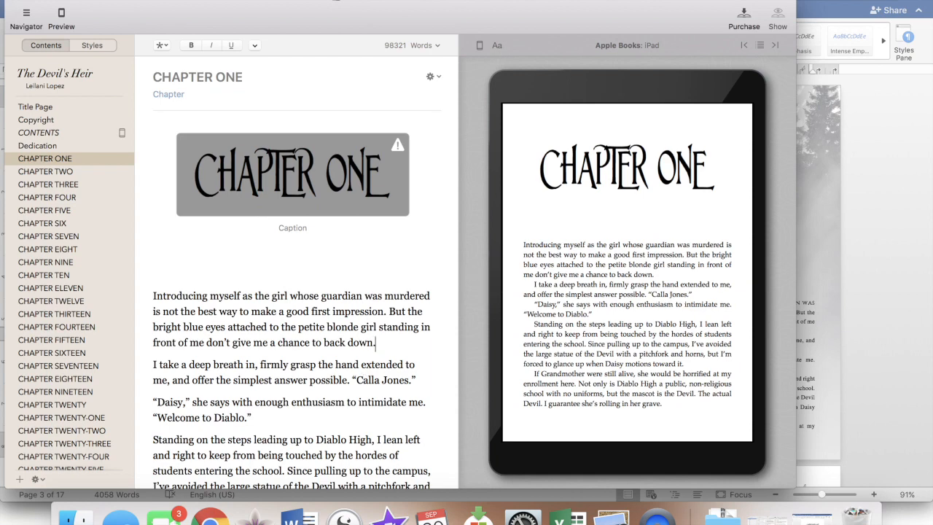
{"action": "left_click", "coordinate": [848, 279]}
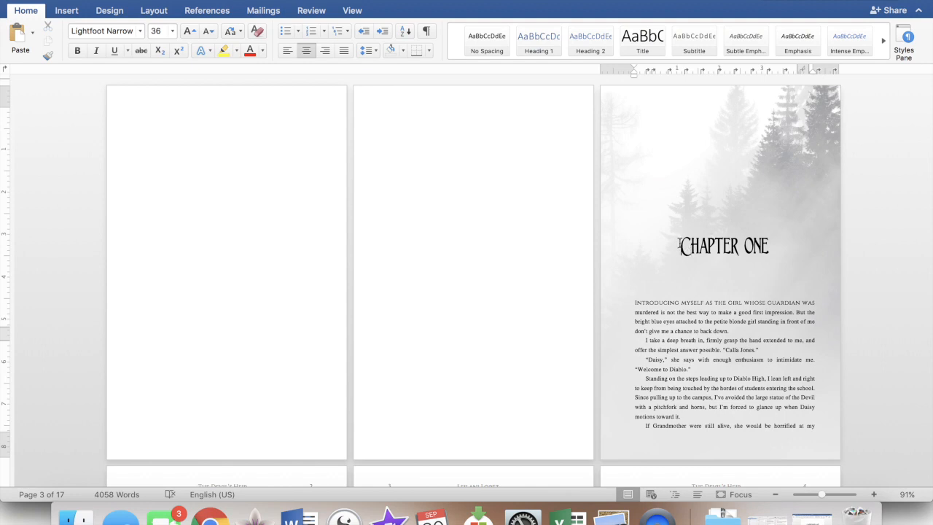
{"action": "key", "text": "ctrl+Up"}
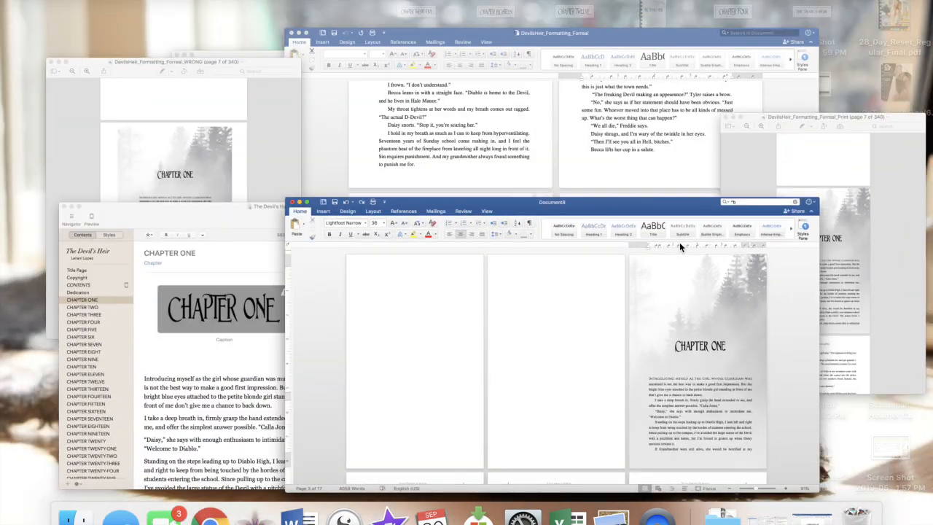
{"action": "left_click", "coordinate": [243, 379]}
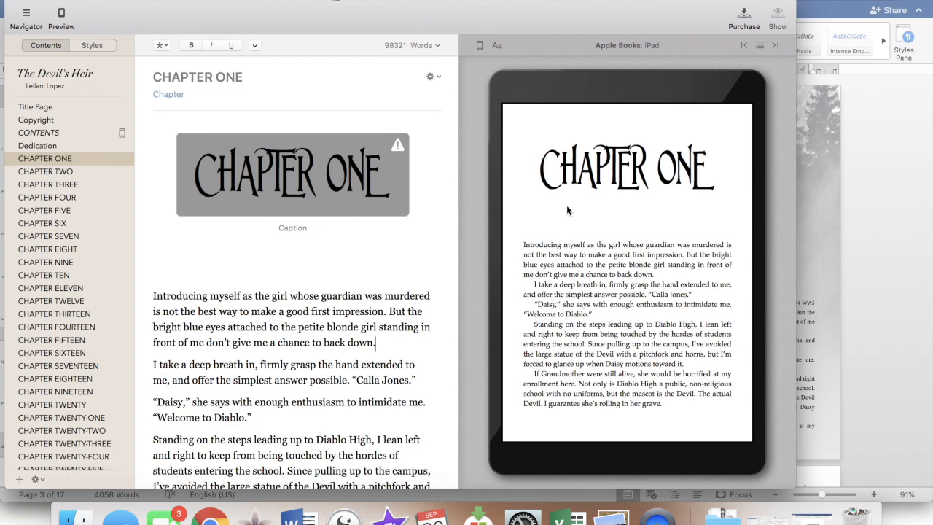
{"action": "left_click", "coordinate": [807, 234]}
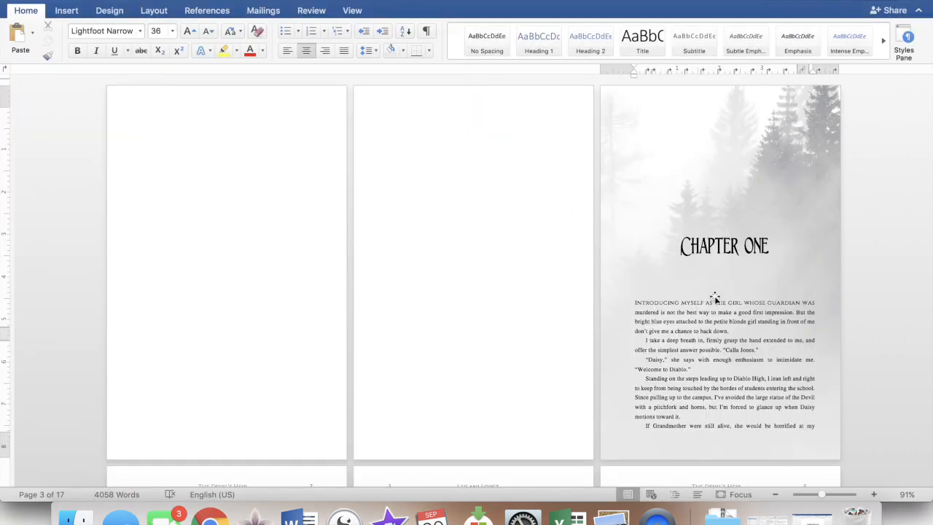
{"action": "scroll", "coordinate": [715, 298], "scroll_direction": "down", "scroll_amount": 10}
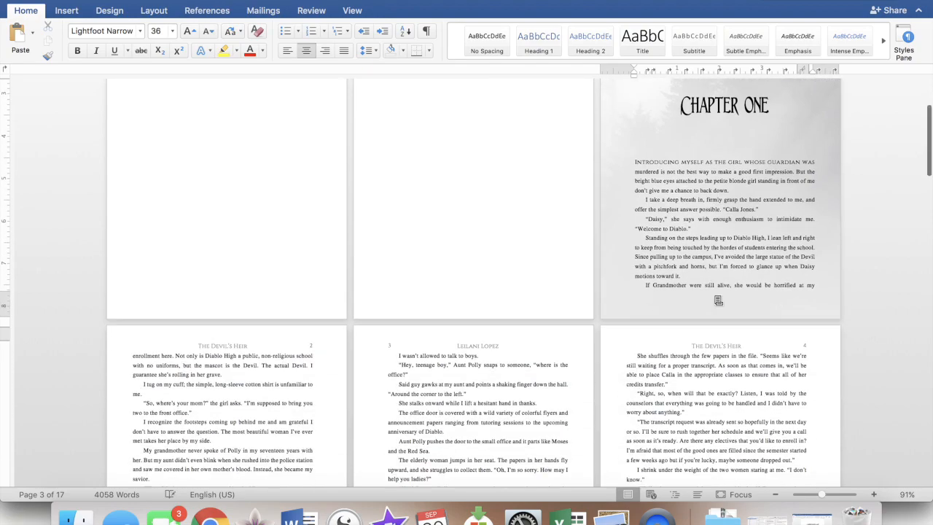
{"action": "scroll", "coordinate": [714, 295], "scroll_direction": "up", "scroll_amount": 10}
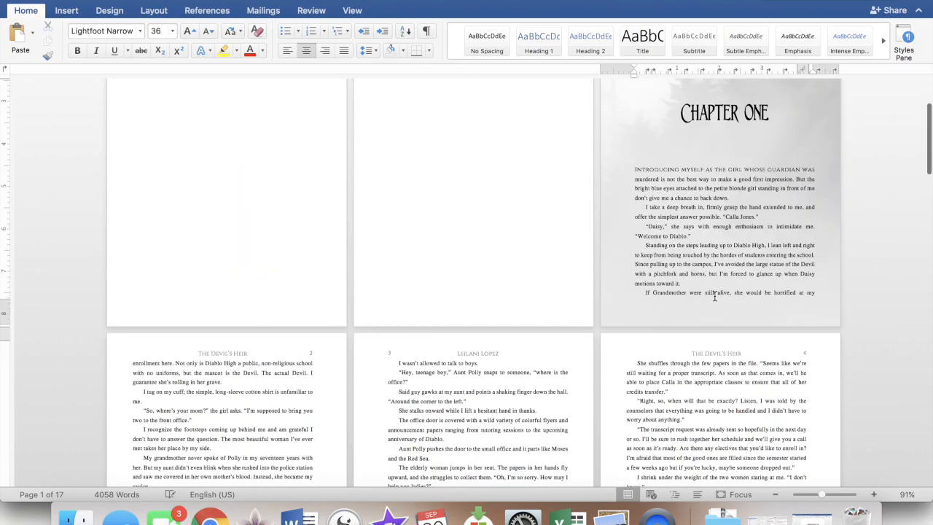
{"action": "scroll", "coordinate": [714, 297], "scroll_direction": "up", "scroll_amount": 1}
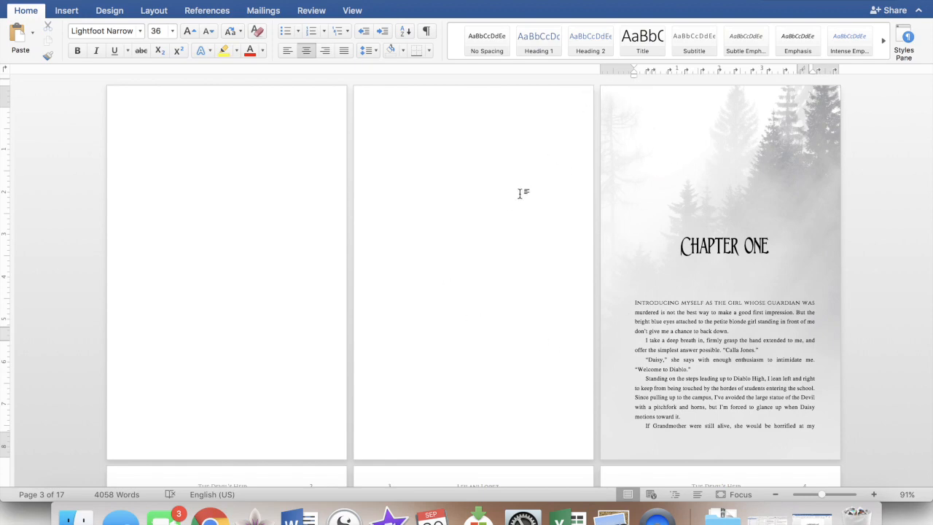
Return to the eARC ebook project and page forward and back through Chapter One in the iPad preview.
{"action": "key", "text": "ctrl+Up"}
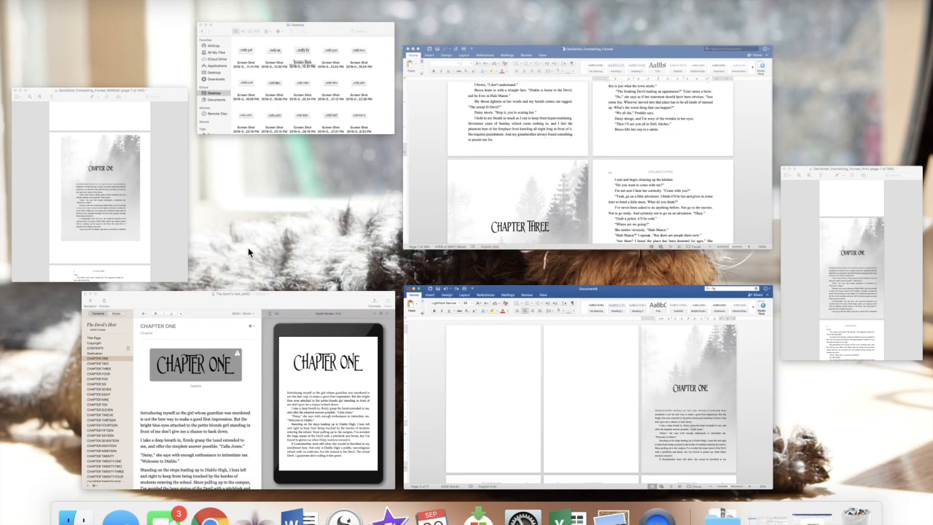
{"action": "left_click", "coordinate": [304, 381]}
{"action": "left_click", "coordinate": [756, 286]}
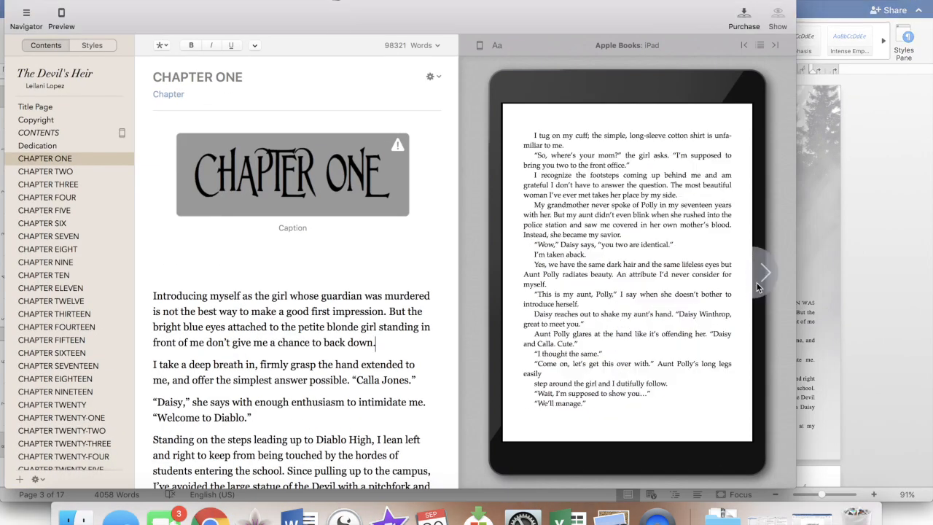
{"action": "left_click", "coordinate": [756, 287]}
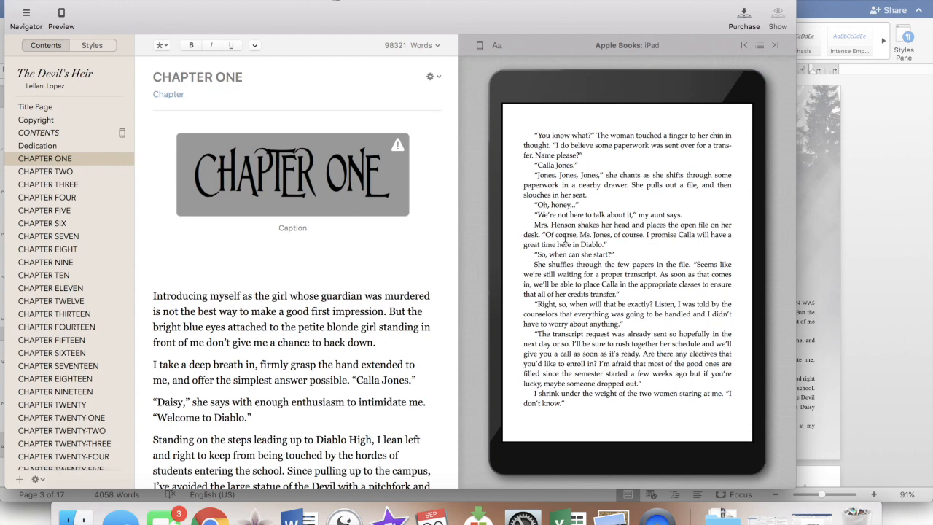
{"action": "left_click", "coordinate": [485, 281]}
{"action": "left_click", "coordinate": [485, 281]}
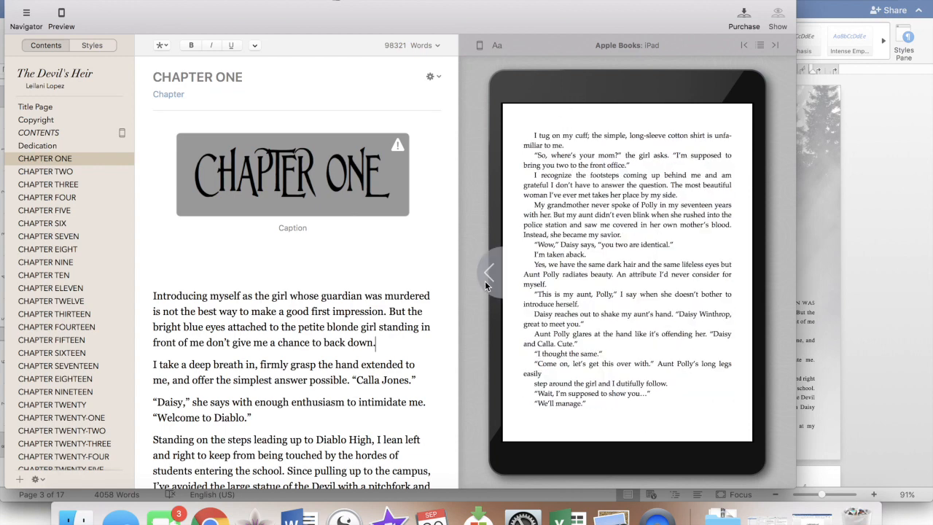
{"action": "left_click", "coordinate": [485, 281]}
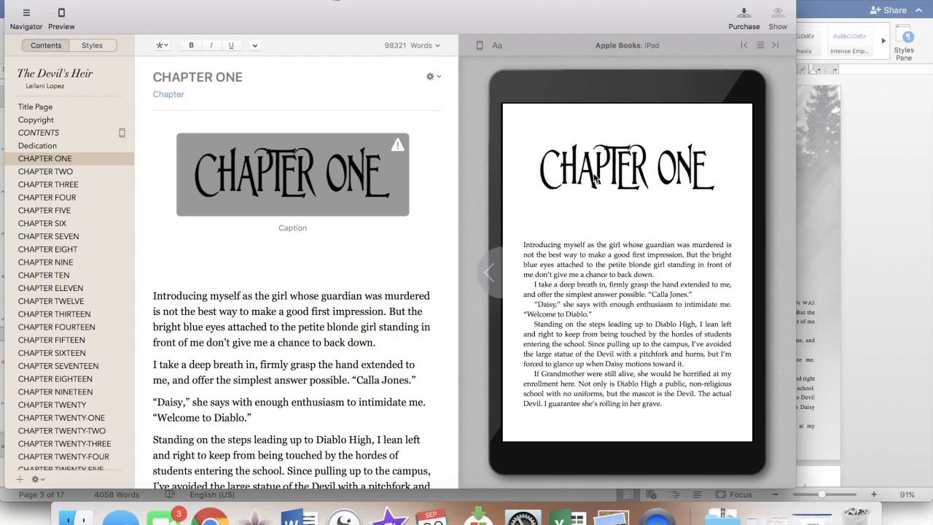
Switch to the minimized Word document with the trident graphic and place the cursor before the Chapter Twenty-Eight title.
{"action": "key", "text": "ctrl+Up"}
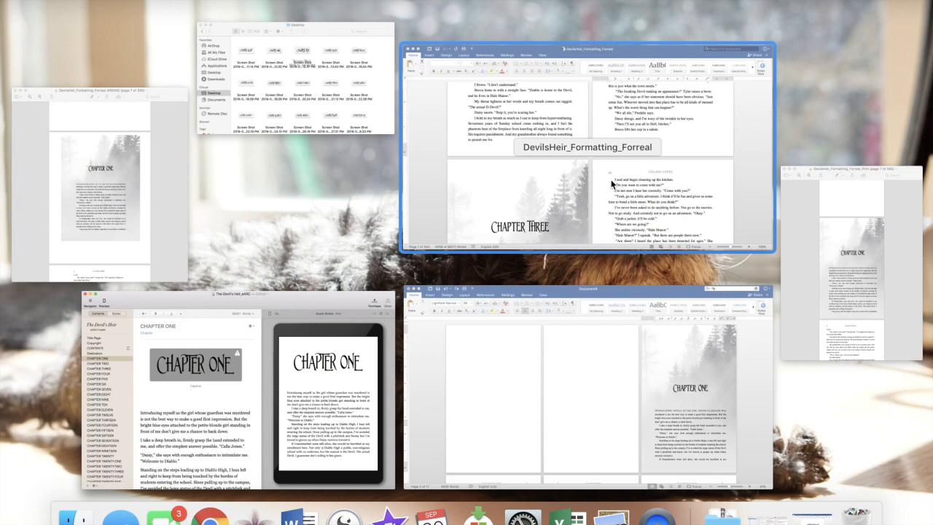
{"action": "left_click", "coordinate": [813, 518]}
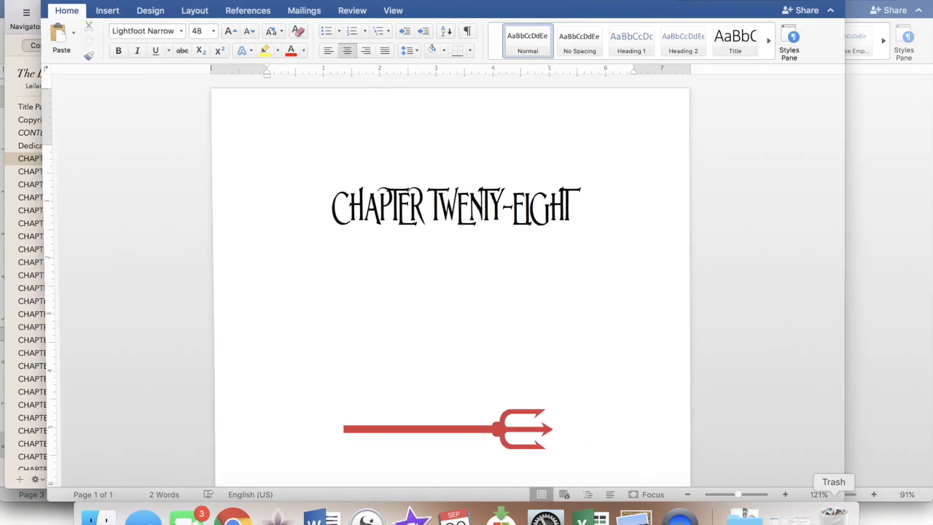
{"action": "left_click", "coordinate": [328, 205]}
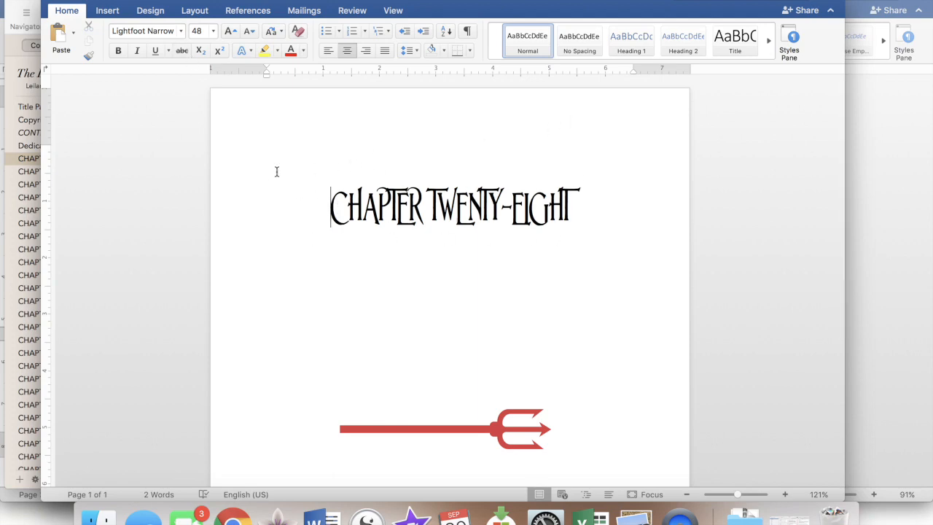
Switch back to the eARC ebook project and show Chapter One's text heading in the book.
{"action": "key", "text": "ctrl+Up"}
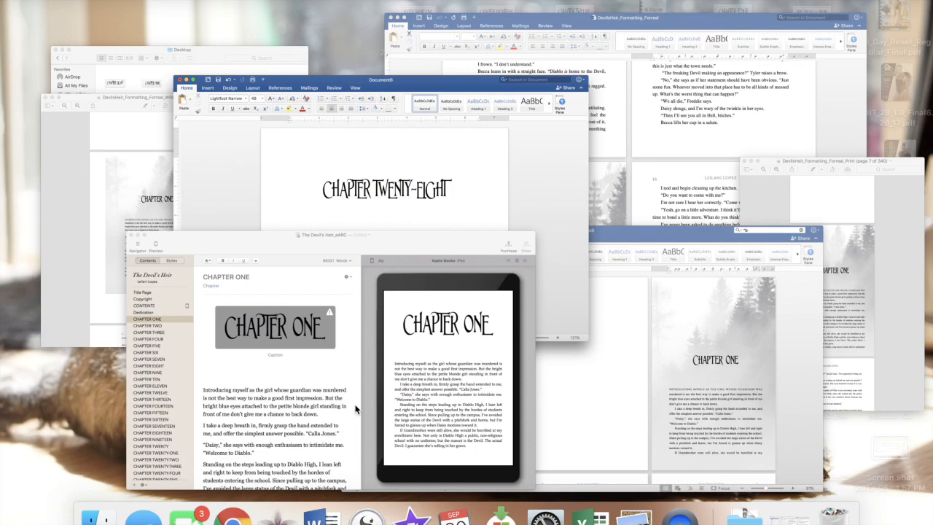
{"action": "left_click", "coordinate": [356, 410]}
{"action": "left_click", "coordinate": [432, 77]}
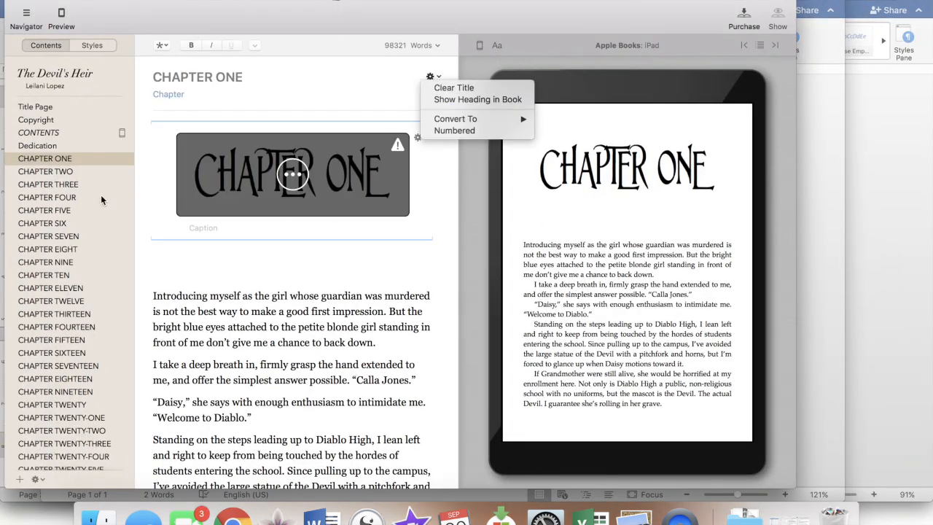
{"action": "left_click", "coordinate": [467, 99]}
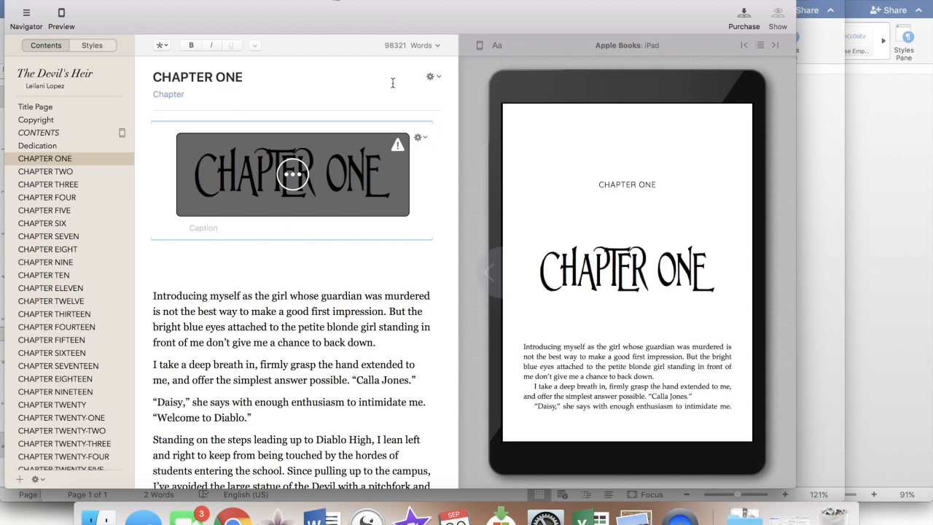
Hide Chapter One's text heading in the book and place the cursor on the blank line below the title image.
{"action": "left_click", "coordinate": [430, 76]}
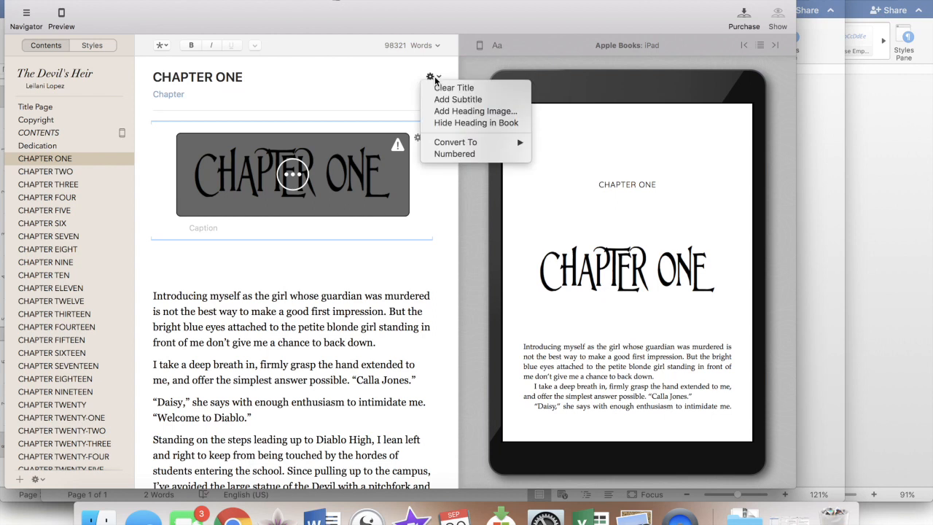
{"action": "left_click", "coordinate": [462, 124]}
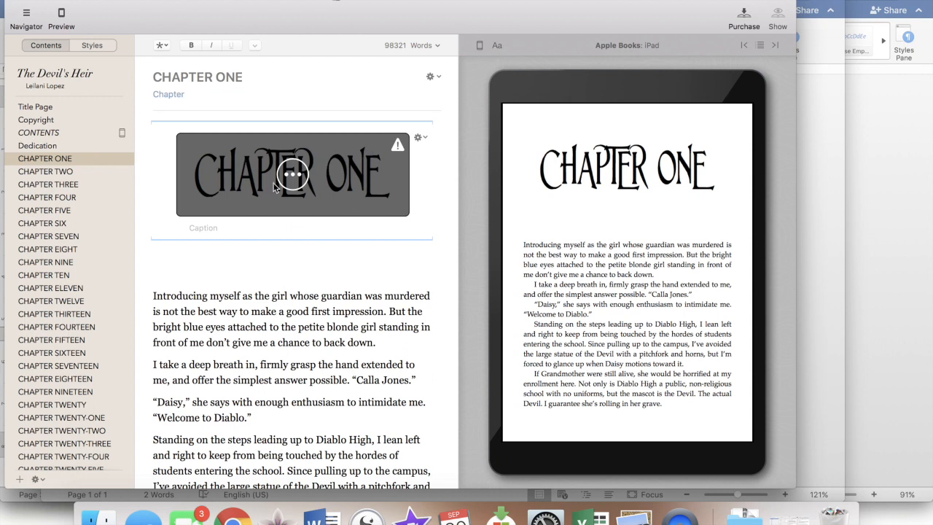
{"action": "left_click", "coordinate": [224, 264]}
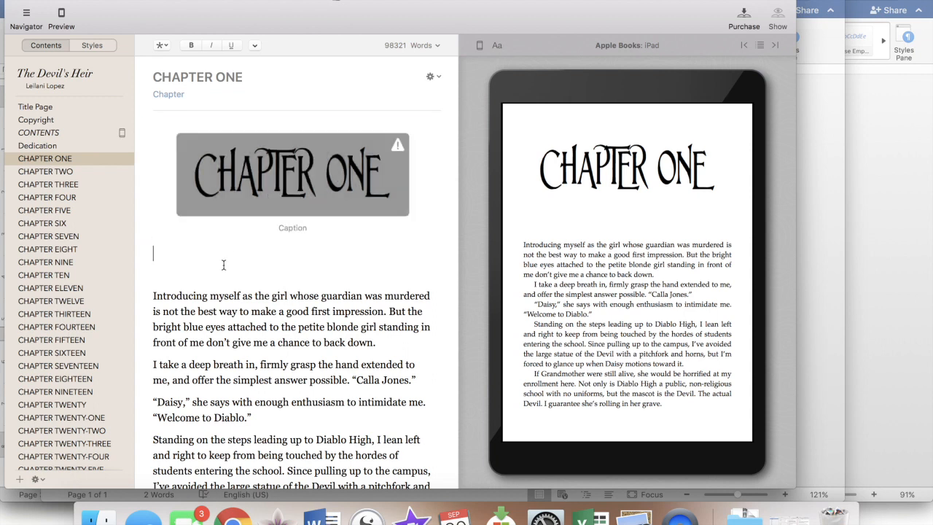
Browse the chapter title screenshots in the iCloud Desktop folder as image choices for Chapter One, without inserting one.
{"action": "left_click", "coordinate": [161, 47]}
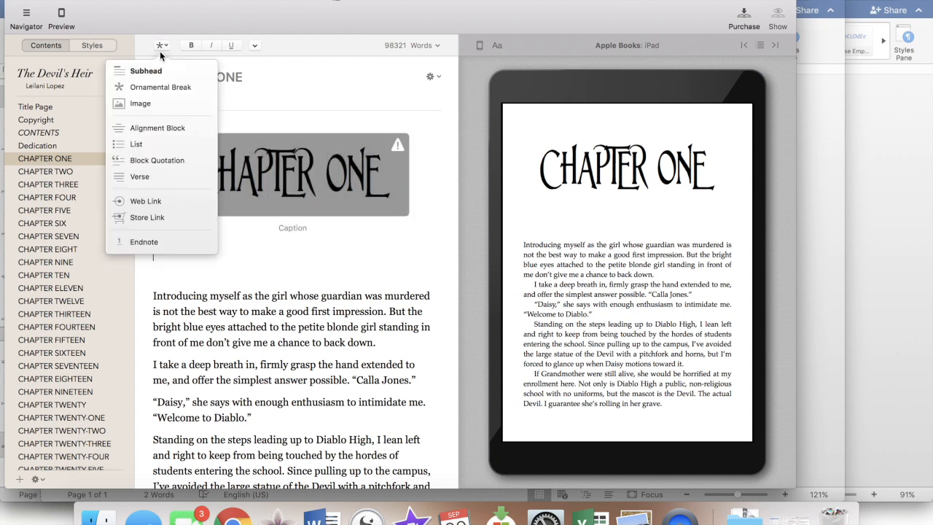
{"action": "left_click", "coordinate": [142, 107]}
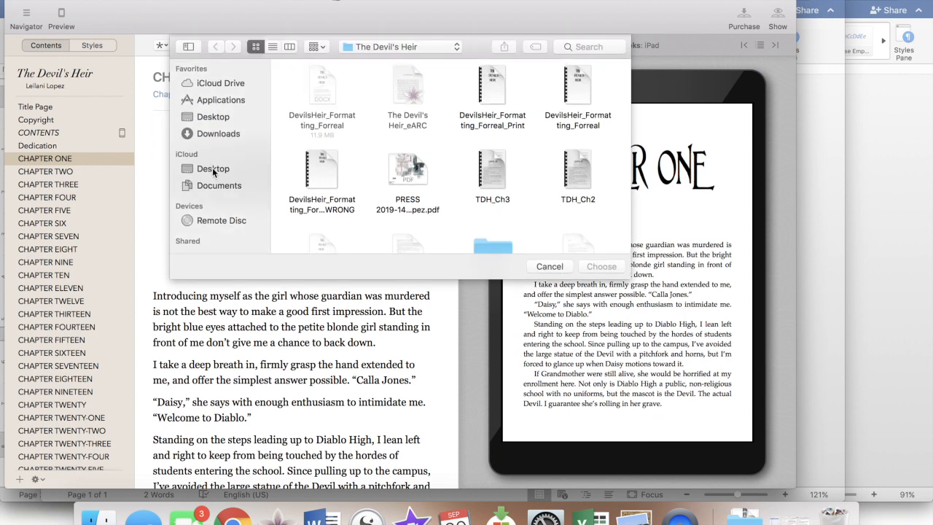
{"action": "left_click", "coordinate": [212, 168]}
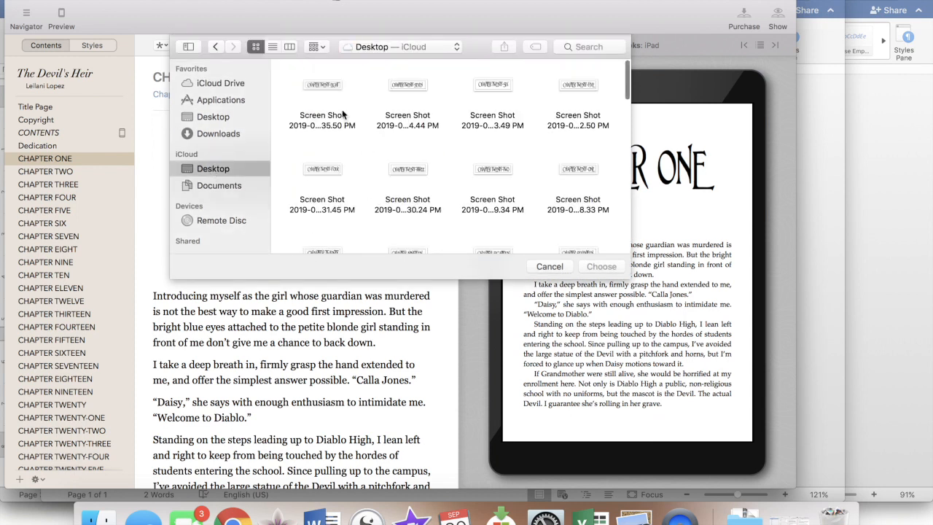
{"action": "left_click", "coordinate": [550, 267]}
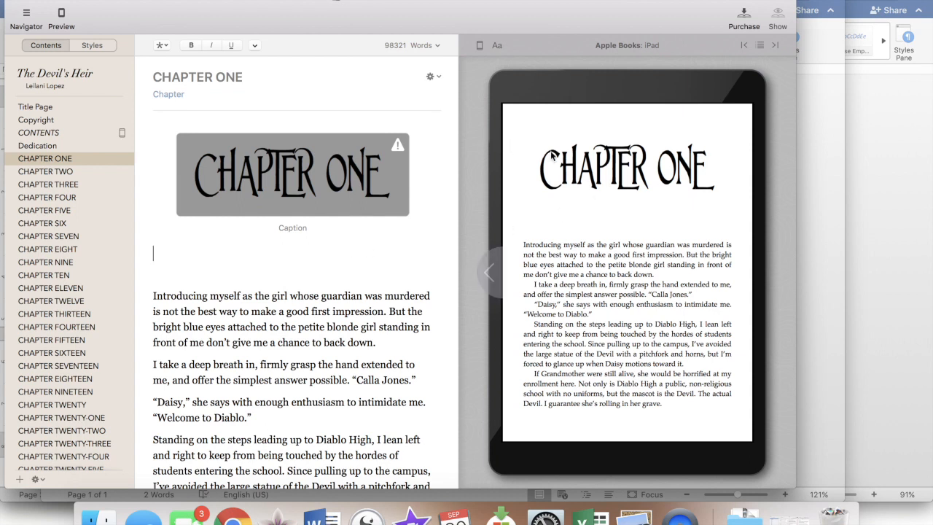
Show Chapter Two in the ebook, compare its title image with the Word document's Chapter Twenty-Eight title and trident, and return to the ebook project.
{"action": "left_click", "coordinate": [70, 172]}
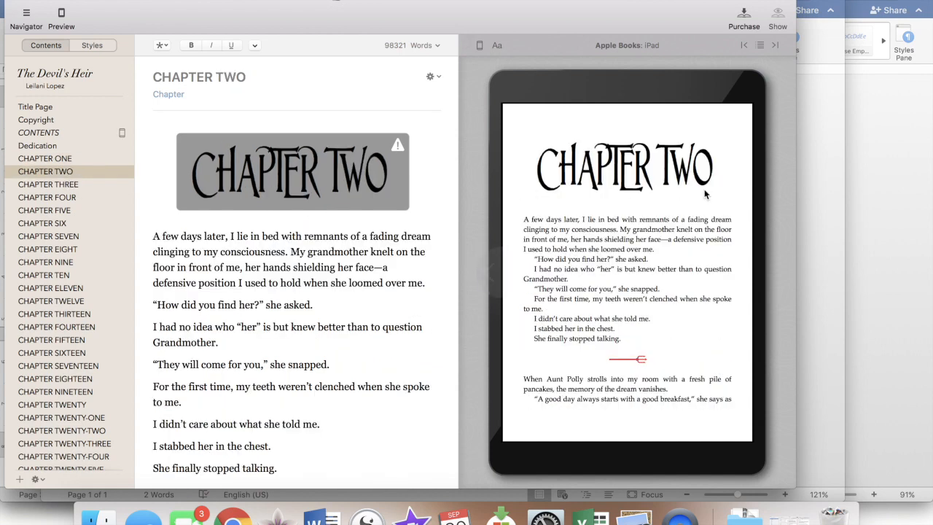
{"action": "key", "text": "ctrl+Up"}
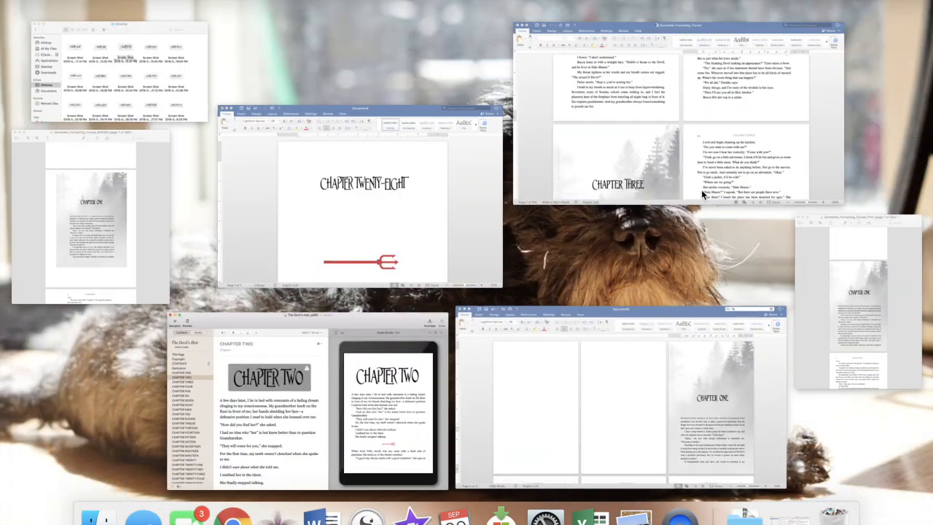
{"action": "left_click", "coordinate": [416, 202]}
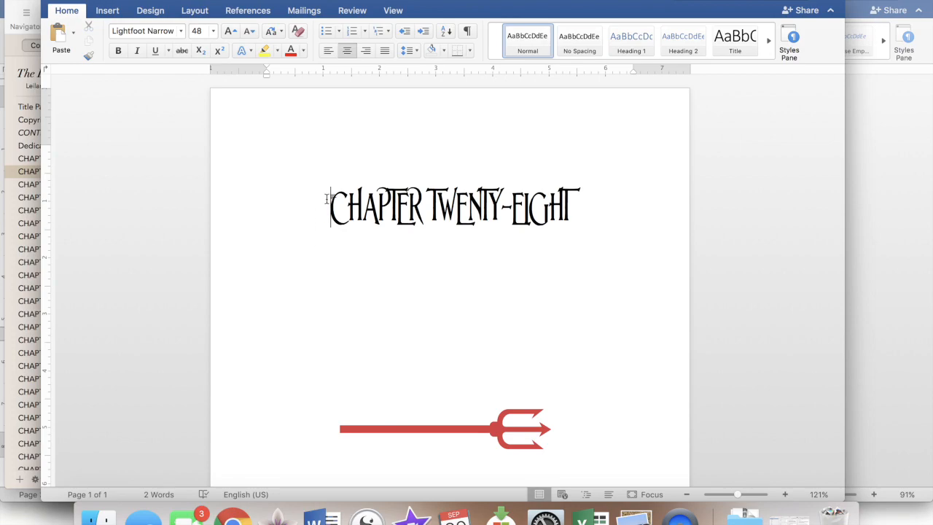
{"action": "key", "text": "ctrl+Up"}
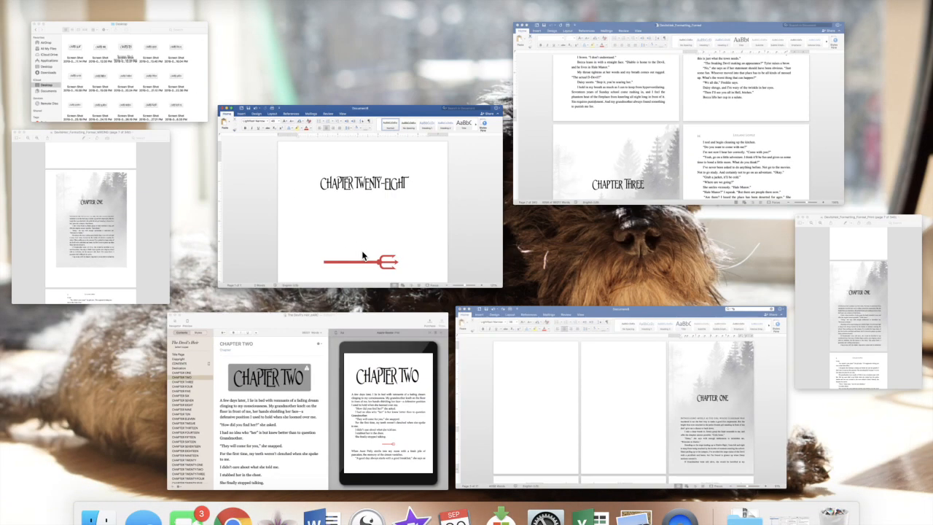
{"action": "left_click", "coordinate": [298, 403]}
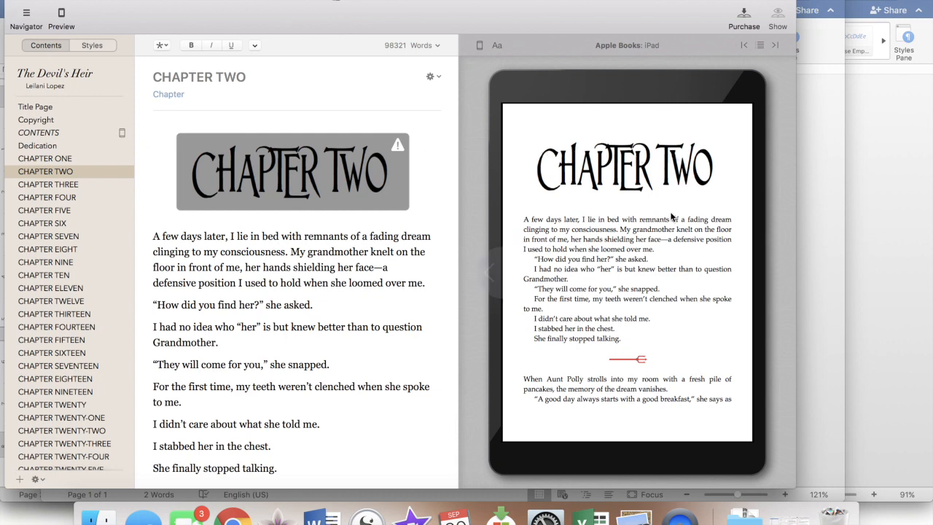
{"action": "left_click", "coordinate": [469, 142]}
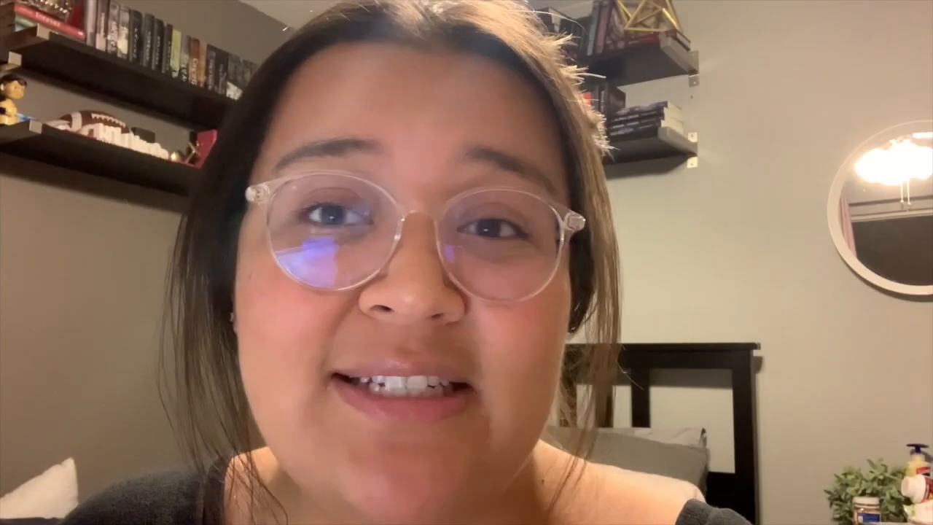